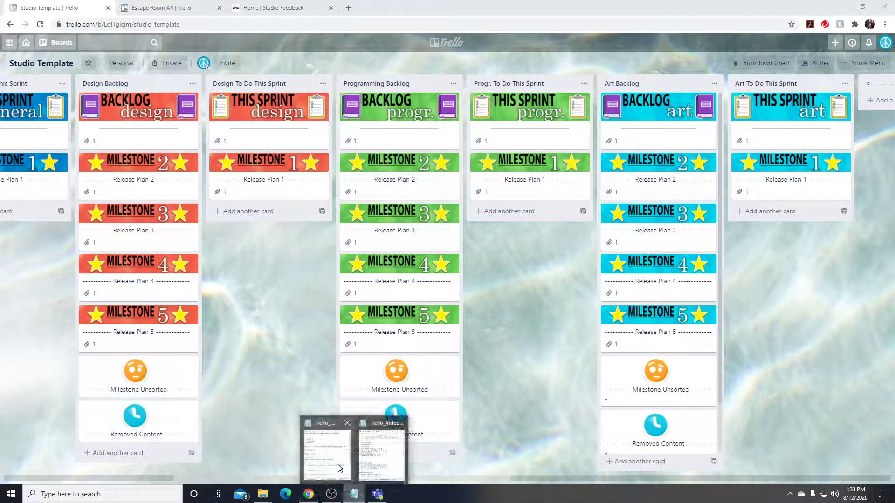
Step: Bring up the Trello video notes in Notepad, minimize the task template file and review the planned topics
{"action": "left_click", "coordinate": [354, 496]}
{"action": "left_click", "coordinate": [355, 494]}
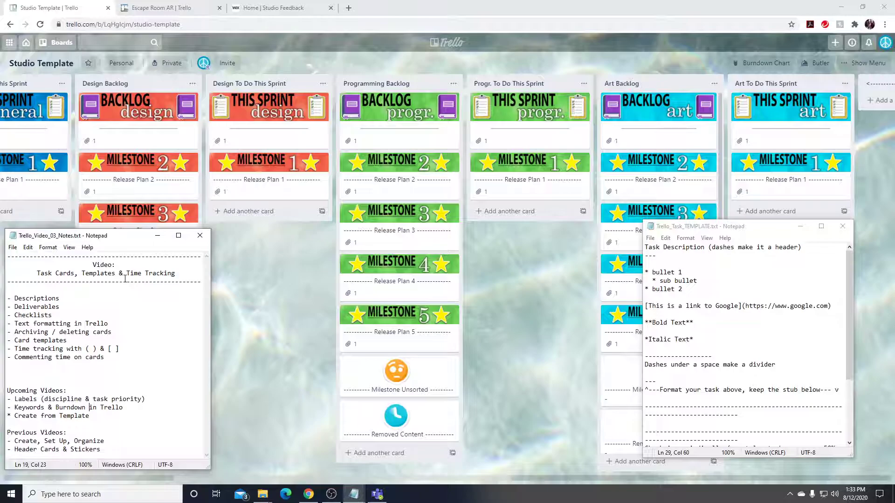
{"action": "left_click_drag", "start_coordinate": [115, 273], "coordinate": [184, 275]}
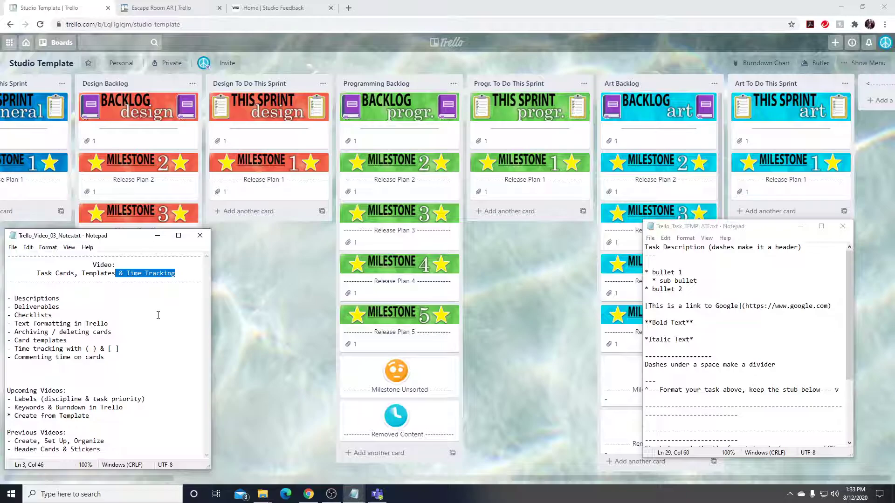
{"action": "left_click", "coordinate": [800, 226]}
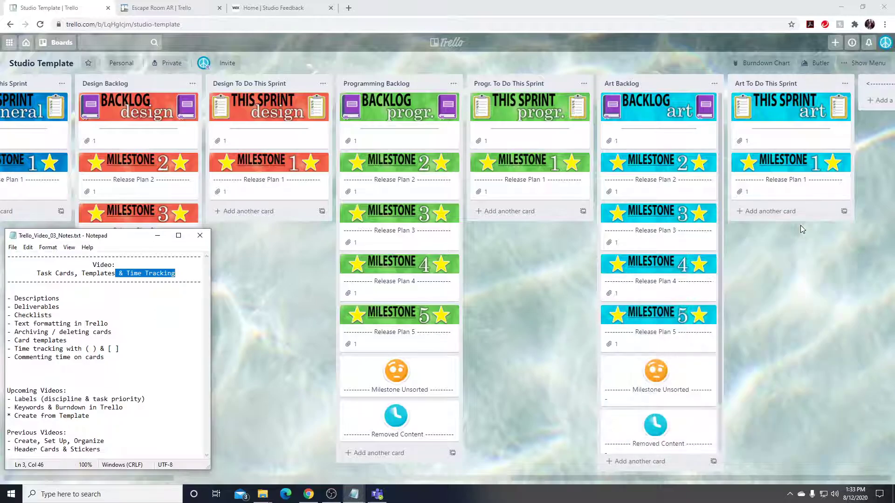
{"action": "left_click", "coordinate": [133, 309]}
Step: Add a card titled "(Est) Task Template [0]" to the Design Backlog list and move it directly above the Milestone 2 header card
{"action": "left_click_drag", "start_coordinate": [477, 477], "coordinate": [458, 499]}
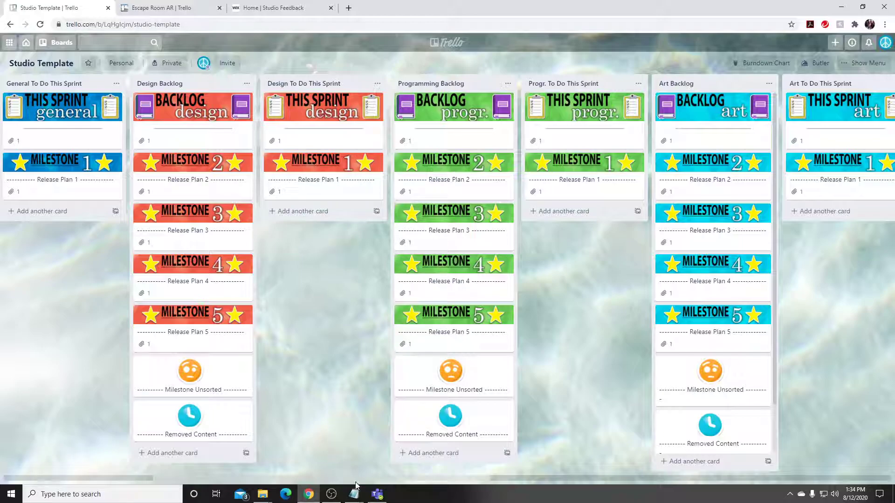
{"action": "left_click_drag", "start_coordinate": [466, 481], "coordinate": [508, 466]}
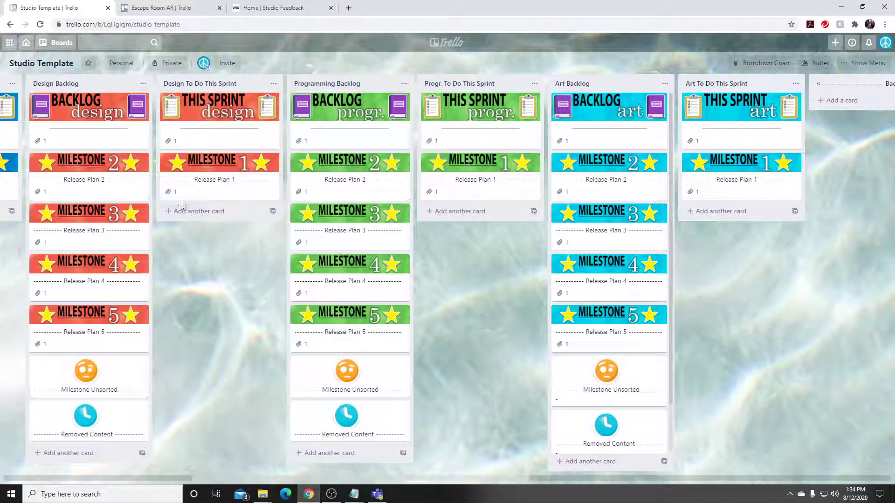
{"action": "left_click", "coordinate": [83, 455]}
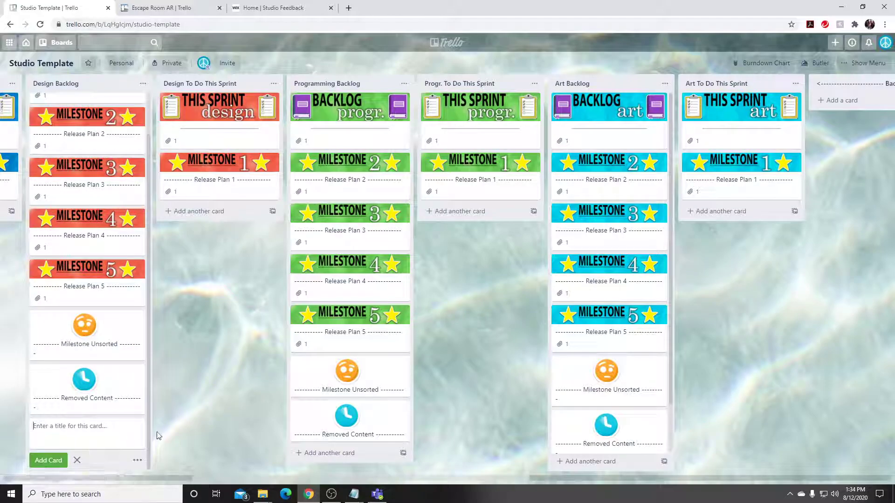
{"action": "type", "text": "(Est) Task Template [0]"}
{"action": "key", "text": "Return"}
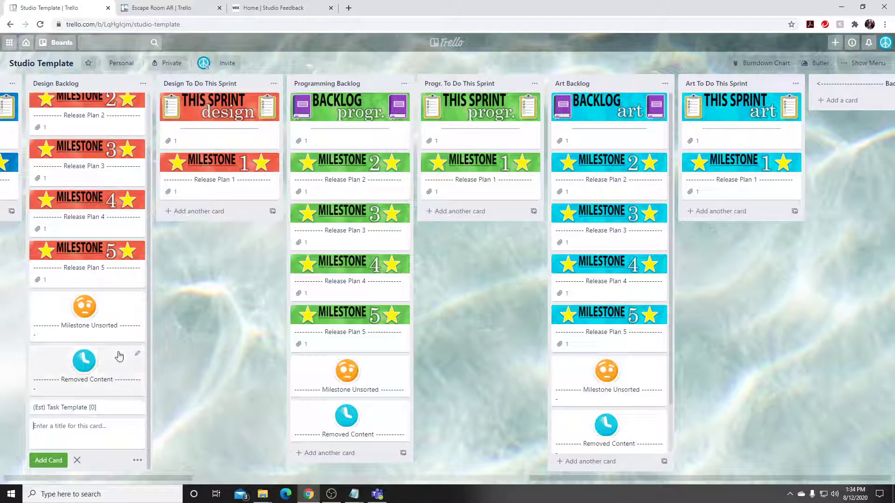
{"action": "left_click_drag", "start_coordinate": [103, 409], "coordinate": [91, 160]}
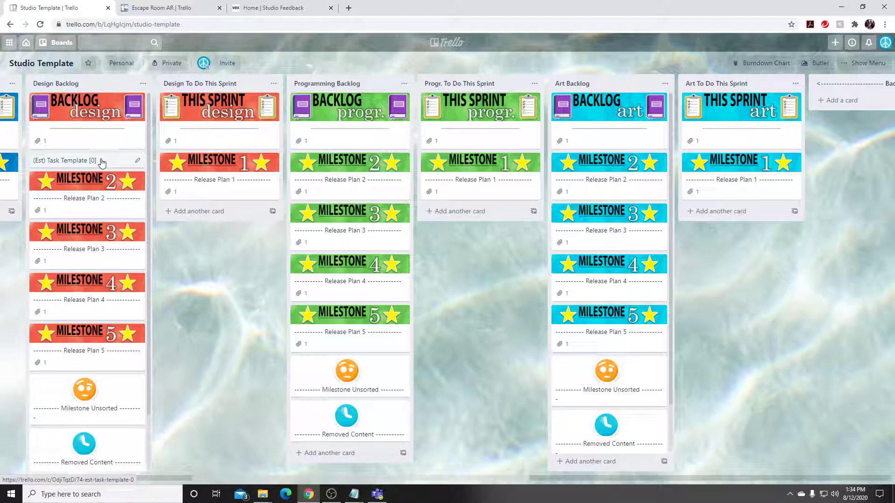
Step: Open the "(Est) Task Template [0]" card to look over its description and add-on options, and close it again
{"action": "left_click", "coordinate": [102, 162]}
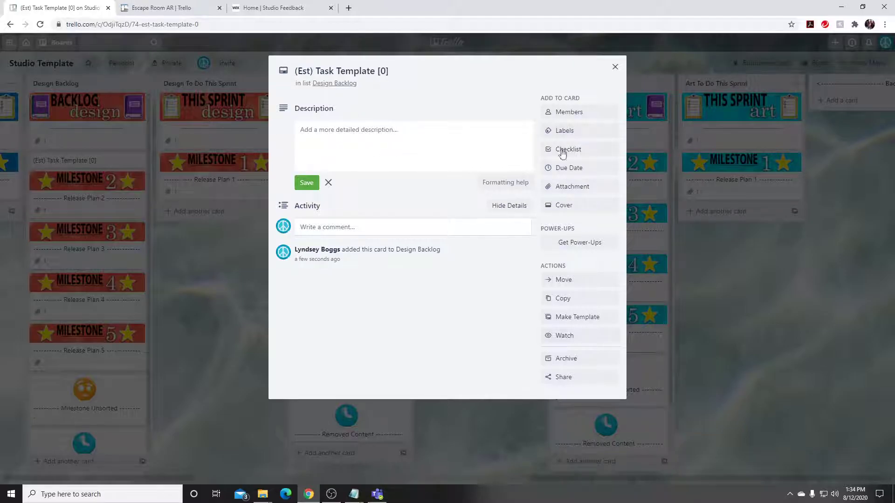
{"action": "left_click", "coordinate": [203, 253]}
{"action": "left_click", "coordinate": [203, 253]}
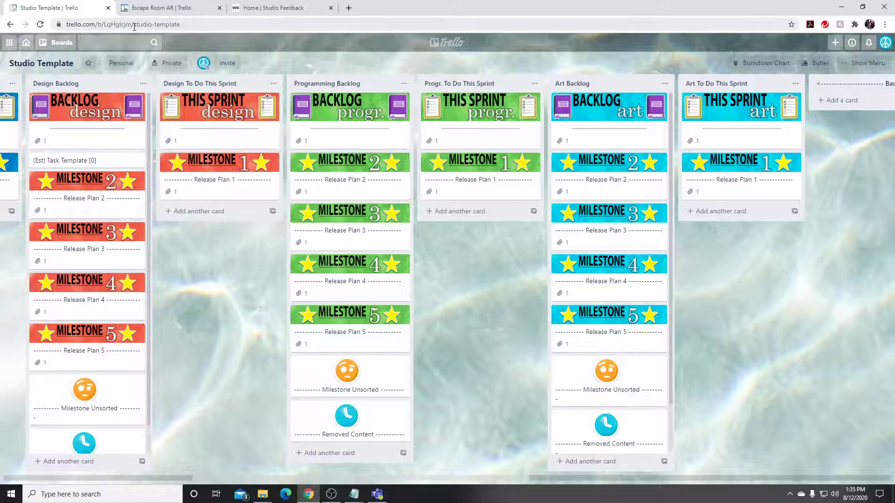
Step: Look through the Resource Files page of the Studio Feedback site for Trello_Task_TEMPLATE.txt and return to the Studio Template board
{"action": "left_click", "coordinate": [274, 10]}
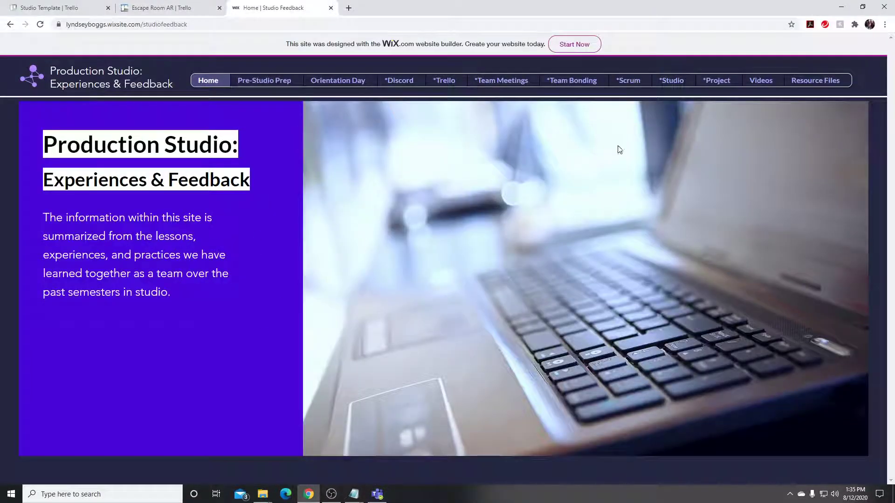
{"action": "left_click", "coordinate": [815, 82]}
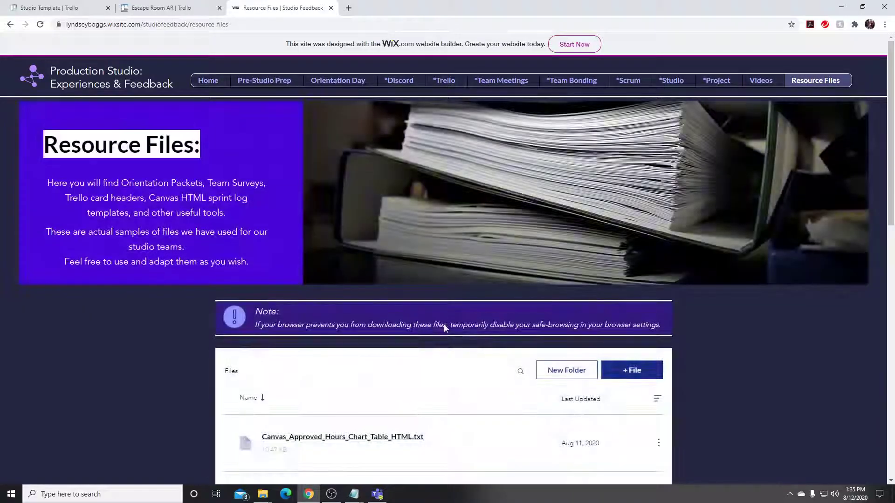
{"action": "scroll", "coordinate": [443, 324], "scroll_direction": "down", "scroll_amount": 13}
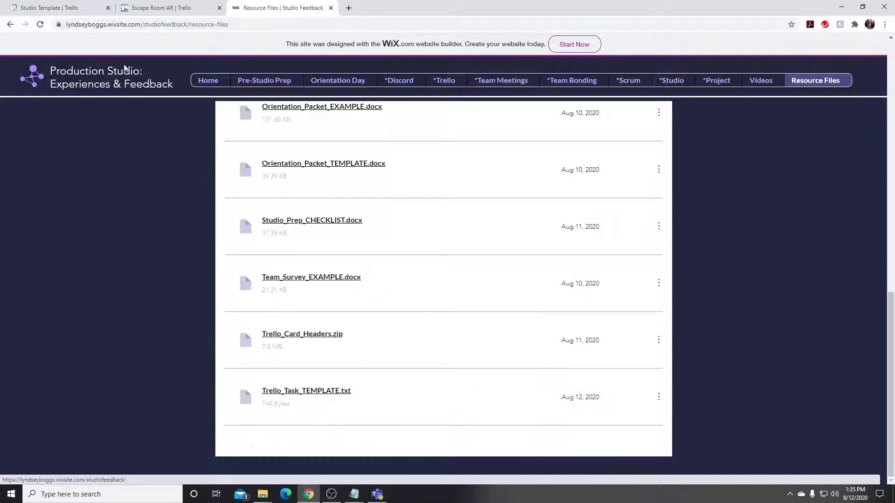
{"action": "left_click", "coordinate": [158, 10]}
{"action": "left_click", "coordinate": [51, 7]}
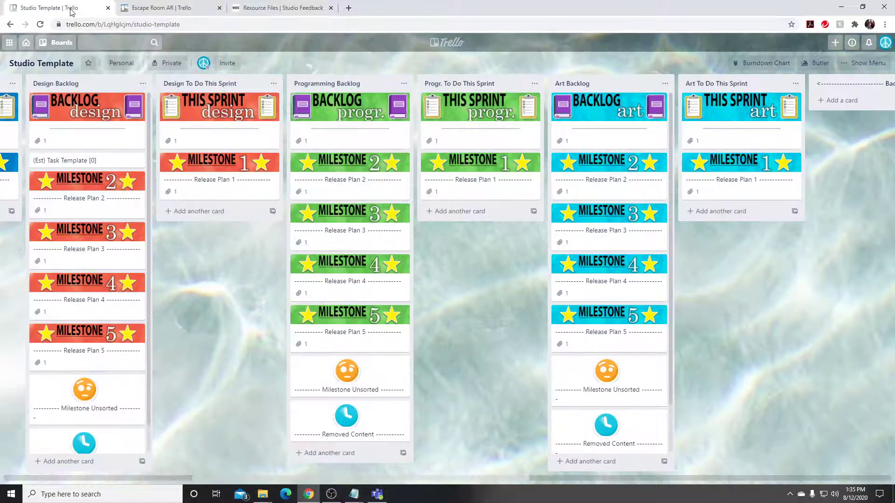
Step: Open the "(Est) Task Template [0]" card and copy the entire text of Trello_Task_TEMPLATE.txt from Notepad
{"action": "left_click", "coordinate": [107, 164]}
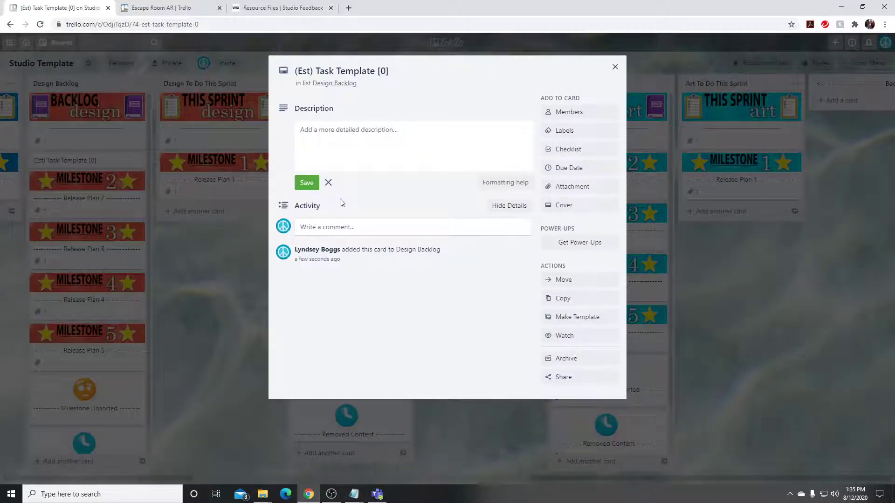
{"action": "mouse_move", "coordinate": [355, 495]}
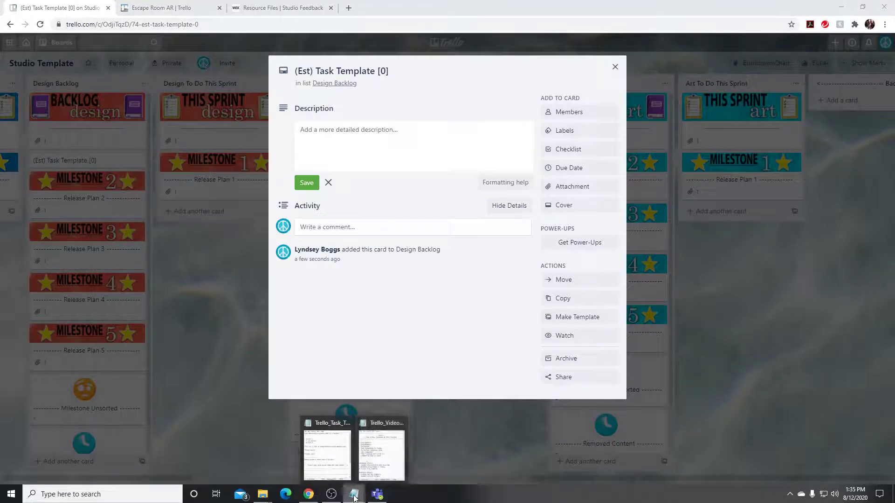
{"action": "left_click", "coordinate": [379, 446]}
{"action": "mouse_move", "coordinate": [354, 494]}
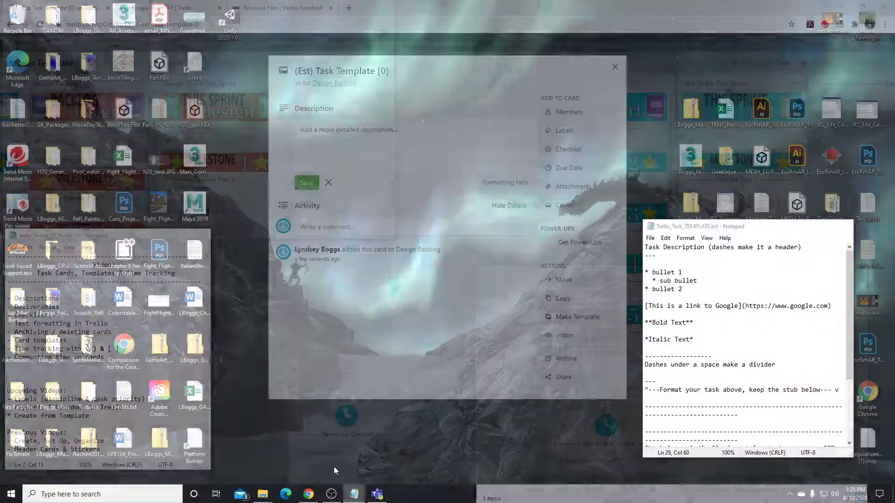
{"action": "left_click", "coordinate": [334, 466]}
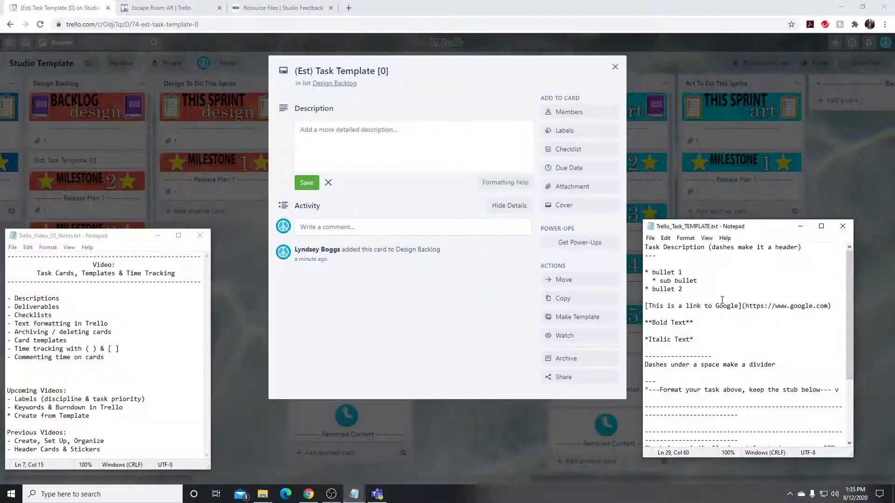
{"action": "scroll", "coordinate": [740, 288], "scroll_direction": "down", "scroll_amount": 4}
{"action": "left_click", "coordinate": [761, 336]}
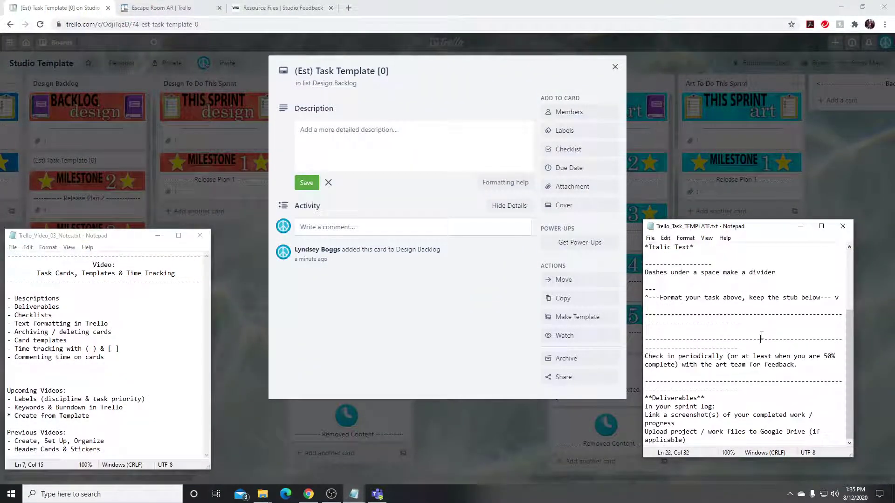
{"action": "key", "text": "ctrl+a"}
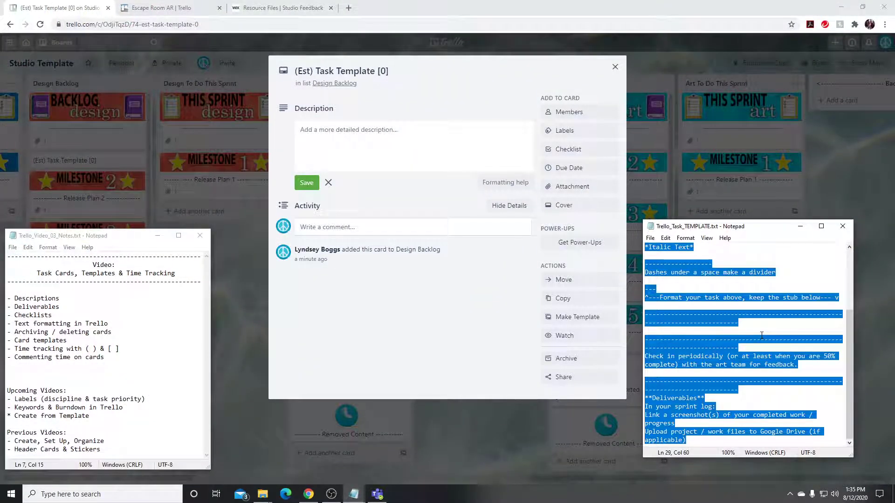
Step: Paste the copied template text into the card's description and save it
{"action": "left_click", "coordinate": [358, 139]}
{"action": "key", "text": "ctrl+v"}
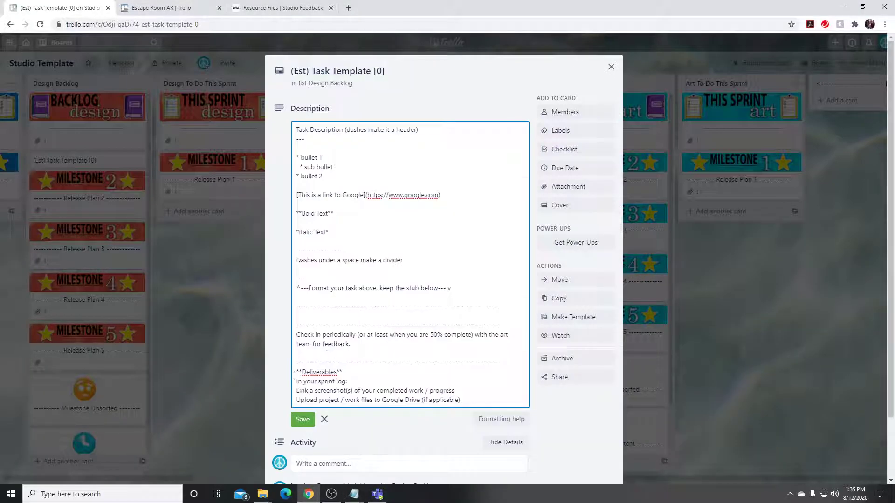
{"action": "left_click", "coordinate": [300, 420]}
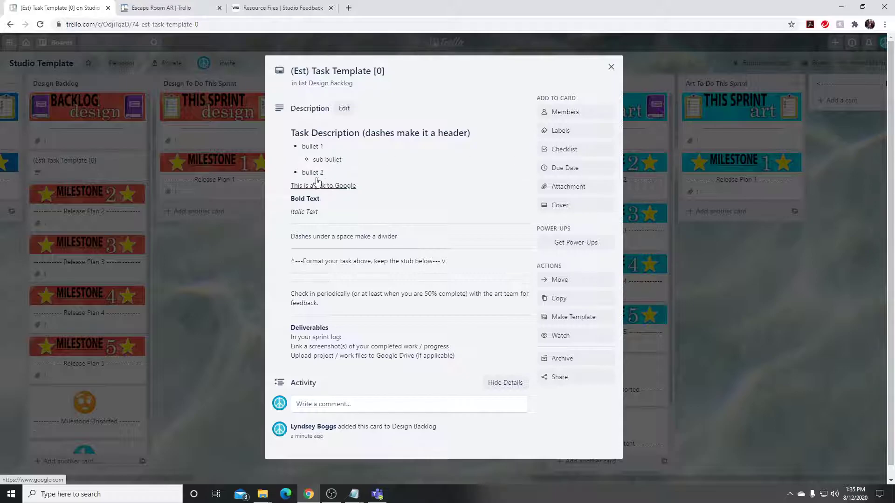
Step: Test the description's Google link, close the page it opens and reopen the description for editing
{"action": "left_click", "coordinate": [334, 187]}
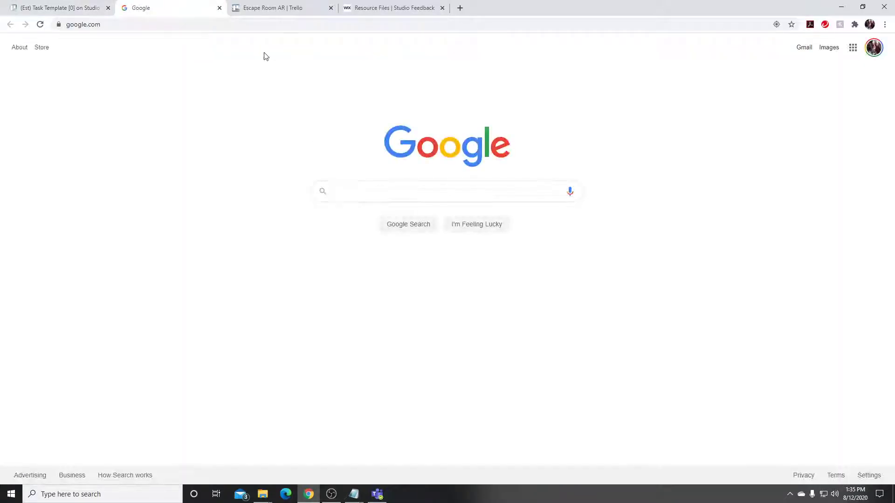
{"action": "left_click", "coordinate": [219, 9]}
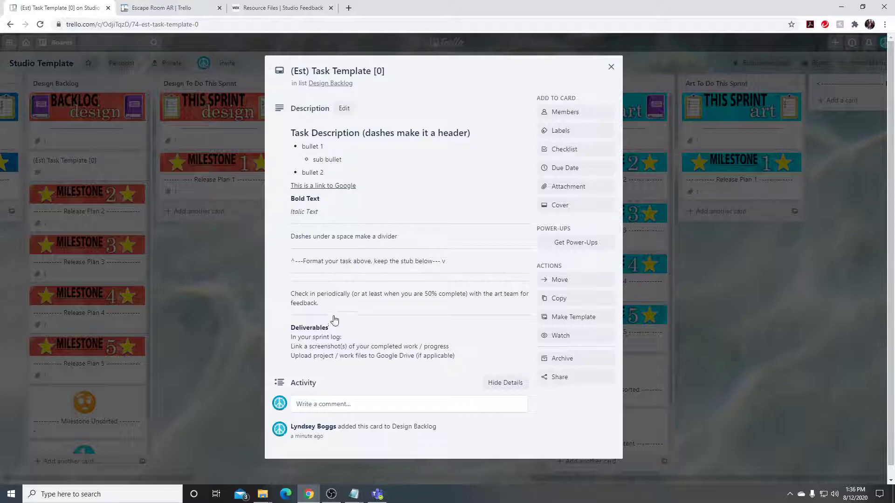
{"action": "left_click", "coordinate": [366, 208]}
{"action": "left_click", "coordinate": [415, 225]}
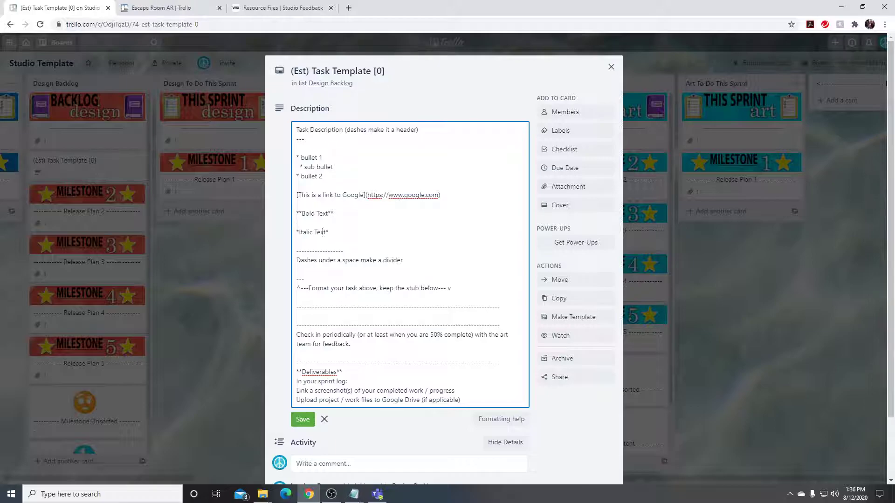
Step: In the Notepad video notes, move the "Text formatting in Trello" line directly below "Descriptions"
{"action": "left_click", "coordinate": [354, 494]}
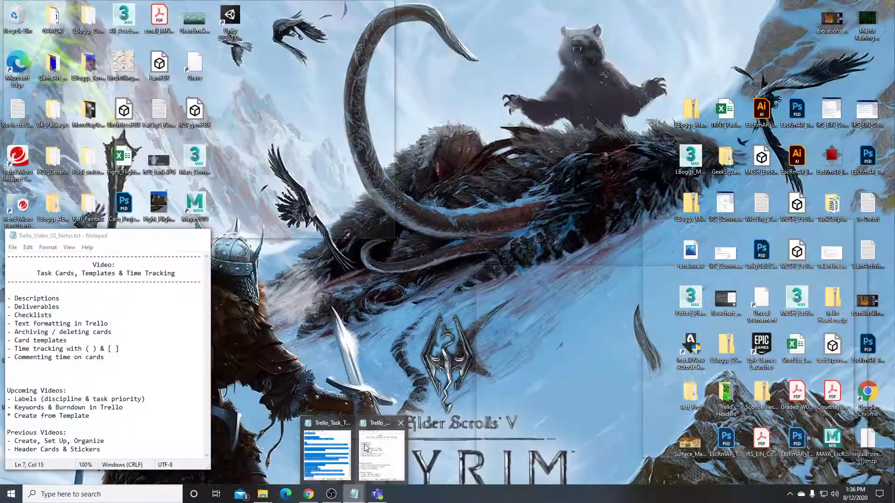
{"action": "left_click", "coordinate": [382, 454]}
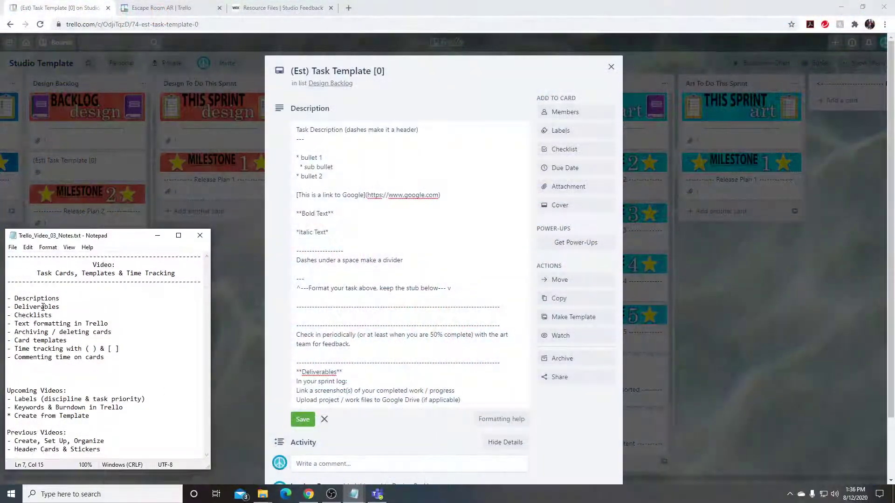
{"action": "left_click_drag", "start_coordinate": [60, 299], "coordinate": [8, 299]}
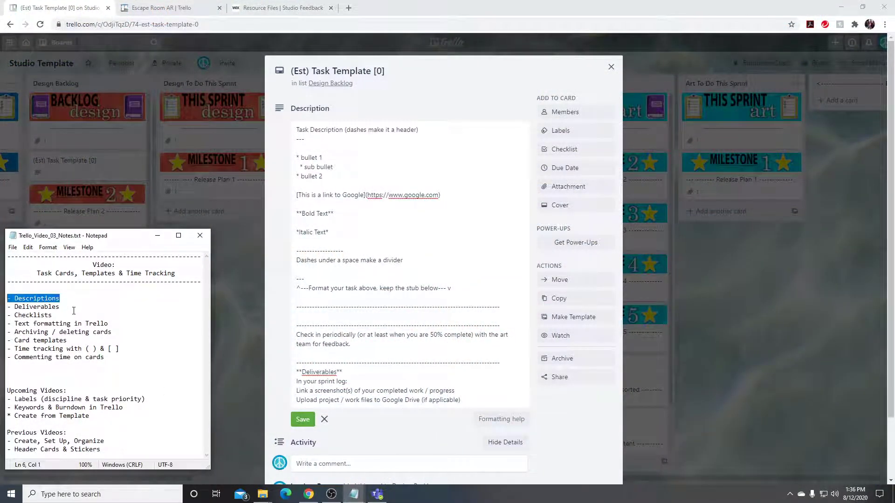
{"action": "left_click_drag", "start_coordinate": [109, 323], "coordinate": [4, 324]}
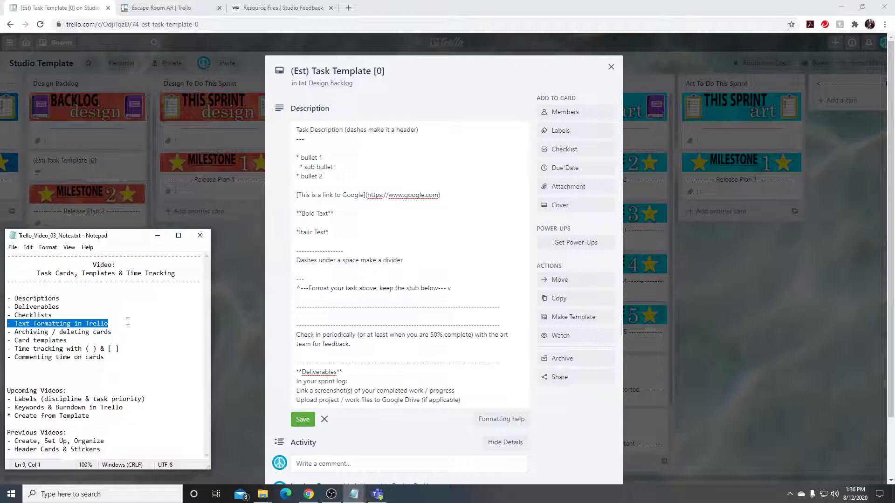
{"action": "key", "text": "ctrl+x"}
{"action": "key", "text": "Up"}
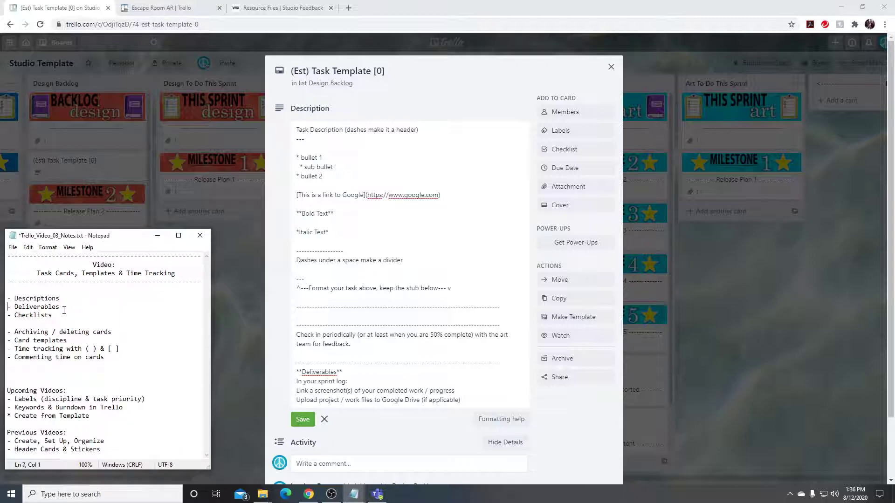
{"action": "key", "text": "Return"}
{"action": "key", "text": "ctrl+v"}
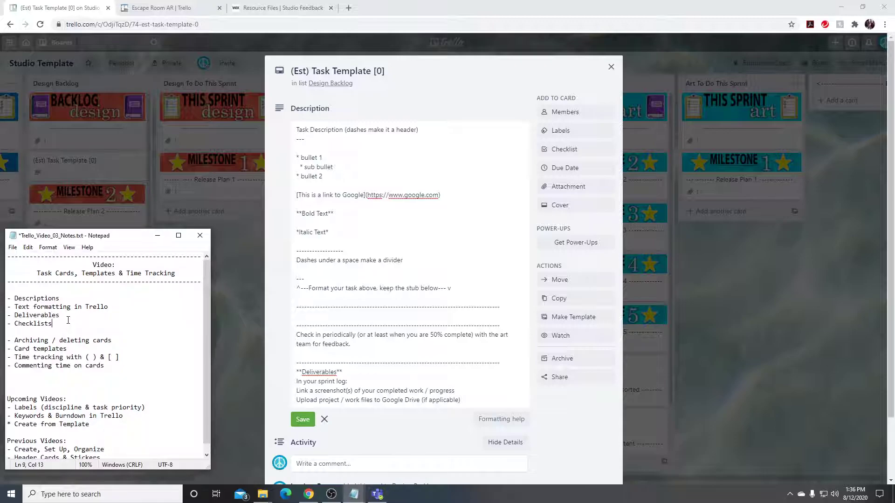
Step: Move the "Deliverables" line below "Checklists" in the notes, filling the blank line above "Archiving / deleting cards"
{"action": "left_click_drag", "start_coordinate": [67, 315], "coordinate": [1, 316]}
{"action": "key", "text": "ctrl+x"}
{"action": "key", "text": "Delete"}
{"action": "key", "text": "Down"}
{"action": "key", "text": "ctrl+v"}
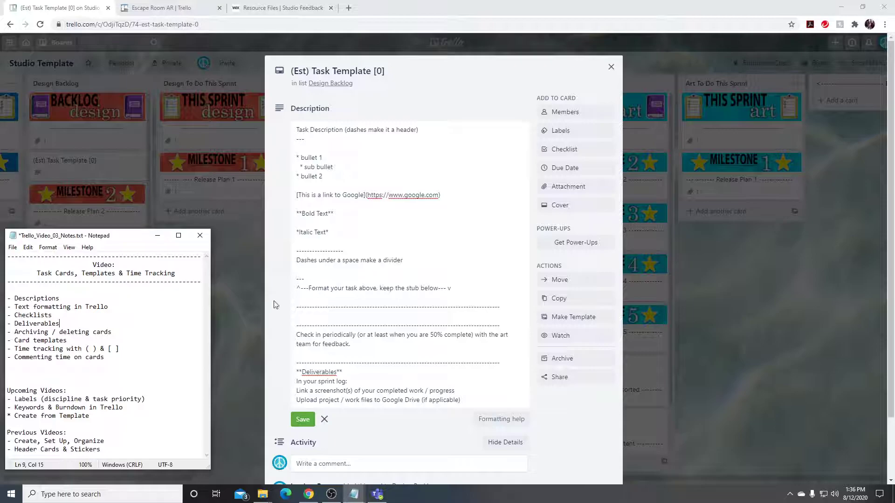
Step: Return to the Trello card's description and examine the formatting markup of the whole template text
{"action": "left_click", "coordinate": [401, 220]}
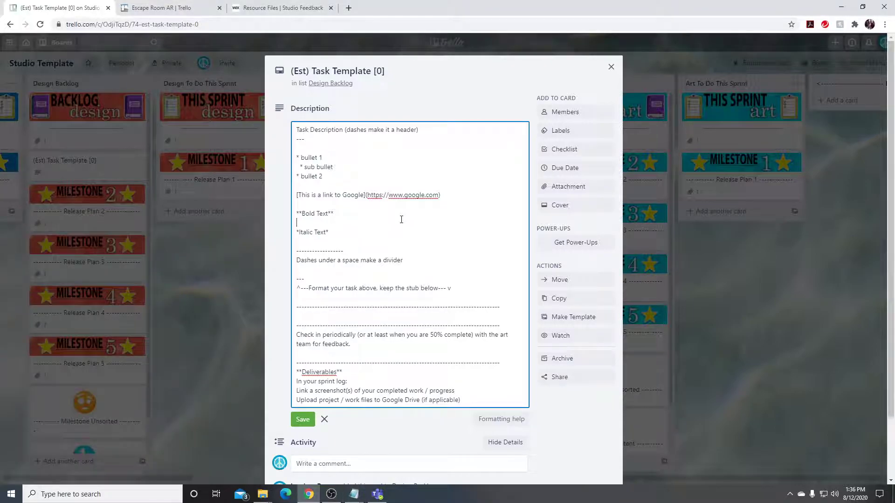
{"action": "left_click", "coordinate": [289, 195]}
{"action": "left_click", "coordinate": [338, 147]}
{"action": "key", "text": "ctrl+a"}
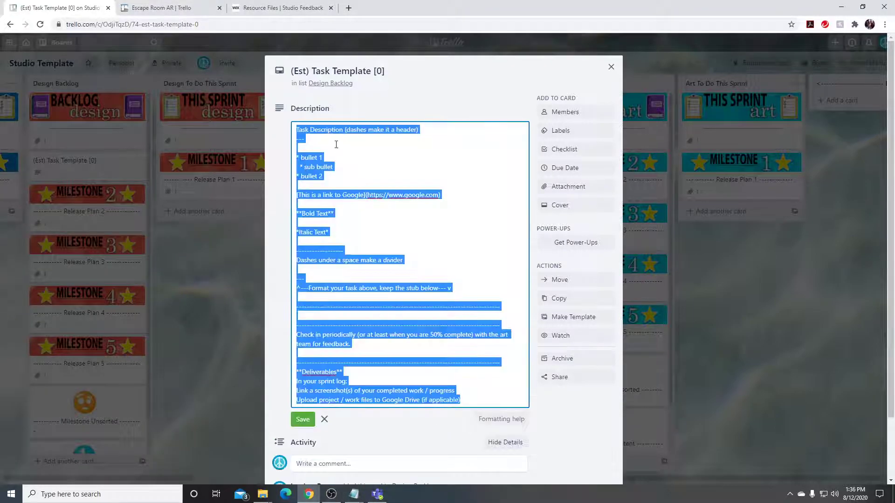
{"action": "left_click", "coordinate": [340, 260]}
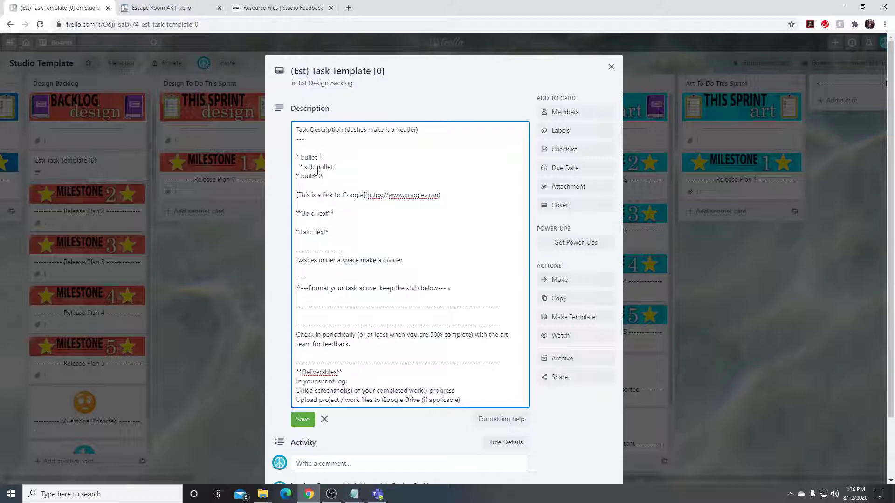
Step: Preview the description without the blank line between the header dashes and "bullet 1", then restore that line
{"action": "left_click", "coordinate": [280, 175]}
{"action": "left_click", "coordinate": [329, 149]}
{"action": "left_click", "coordinate": [312, 145]}
{"action": "key", "text": "Delete"}
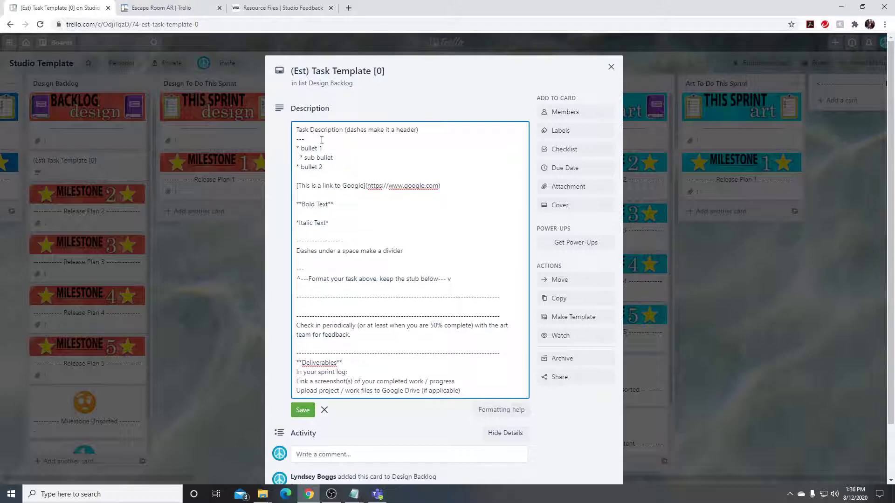
{"action": "left_click", "coordinate": [294, 177]}
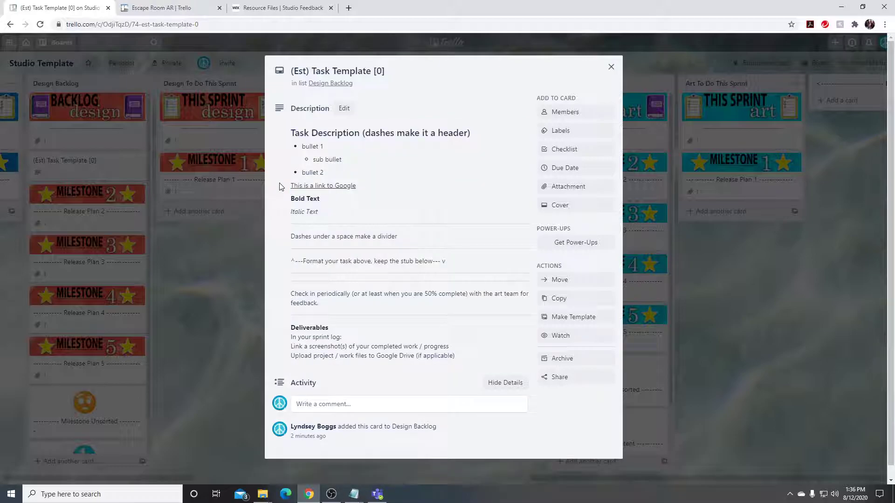
{"action": "left_click", "coordinate": [330, 160]}
{"action": "left_click", "coordinate": [324, 130]}
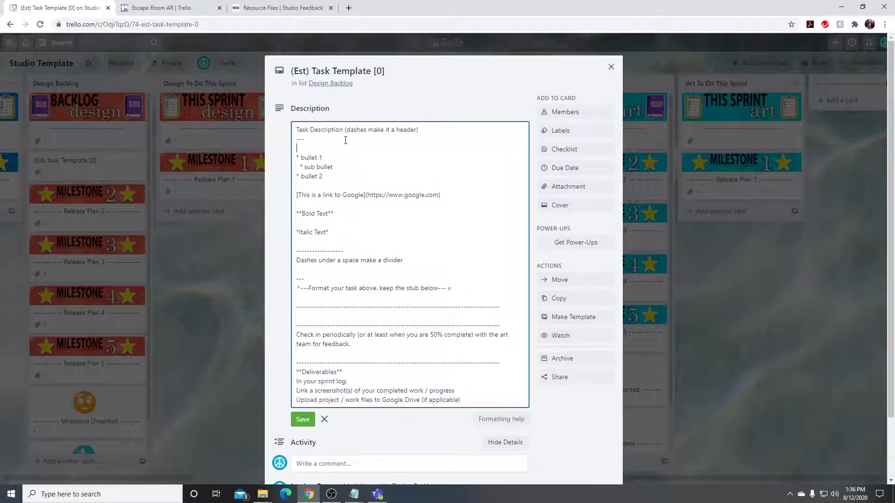
Step: Try a blank line between the "Task Description" heading and its dashes in the description, then remove it
{"action": "key", "text": "Return"}
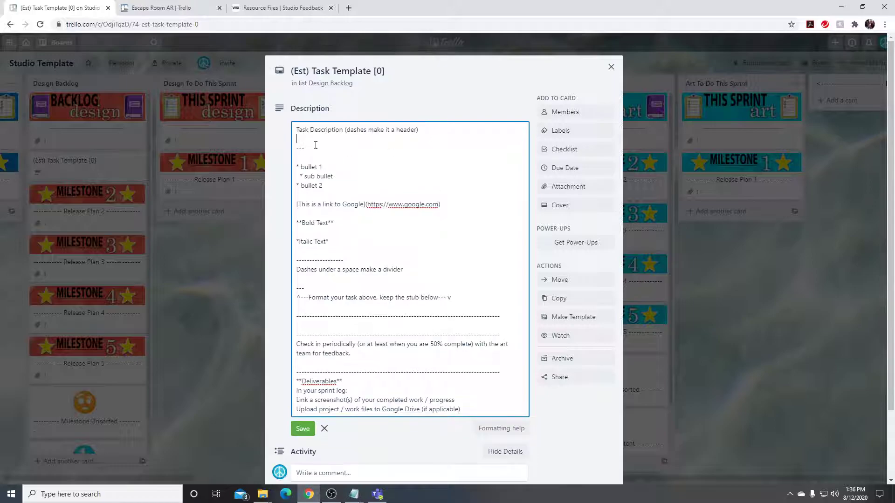
{"action": "left_click", "coordinate": [276, 168]}
{"action": "left_click", "coordinate": [344, 136]}
{"action": "left_click", "coordinate": [344, 139]}
{"action": "key", "text": "BackSpace"}
{"action": "left_click", "coordinate": [265, 174]}
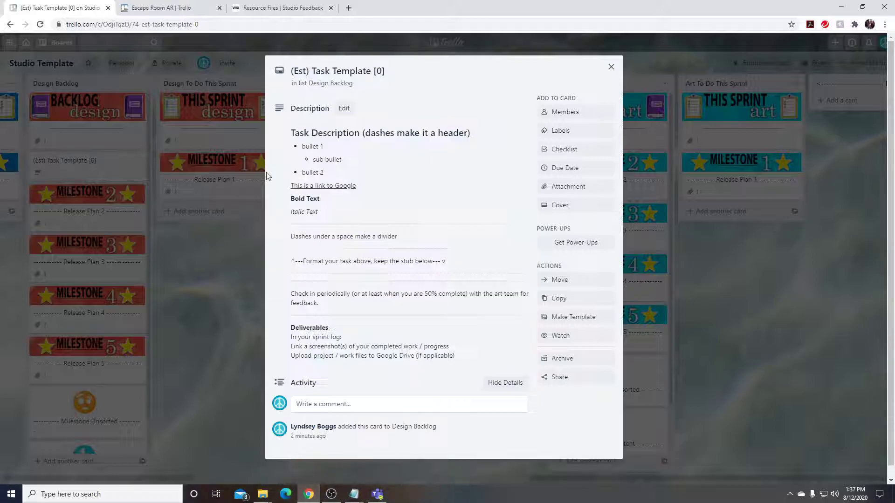
Step: Examine the markup for the bullets, the indented sub bullet and the bracketed Google link in the description
{"action": "left_click", "coordinate": [344, 145]}
{"action": "left_click", "coordinate": [301, 159]}
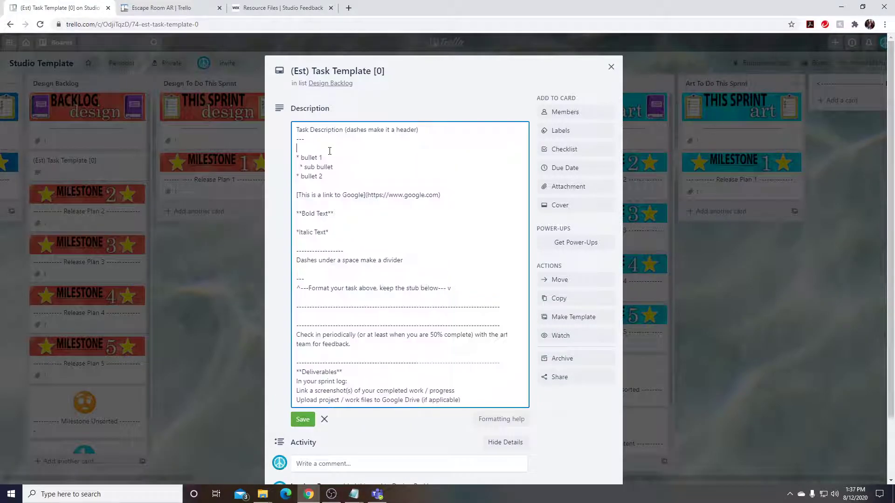
{"action": "left_click_drag", "start_coordinate": [300, 167], "coordinate": [295, 167]}
{"action": "left_click", "coordinate": [297, 159]}
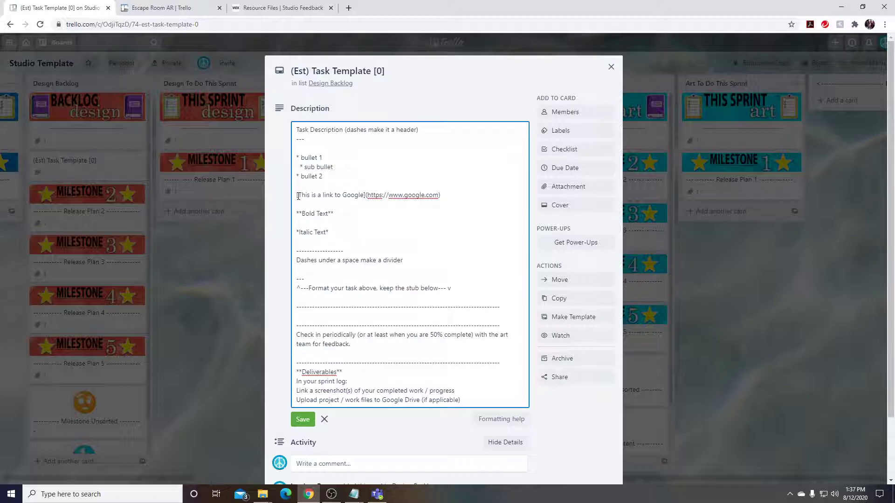
{"action": "left_click", "coordinate": [364, 195]}
{"action": "type", "text": "]"}
{"action": "left_click_drag", "start_coordinate": [445, 195], "coordinate": [366, 198]}
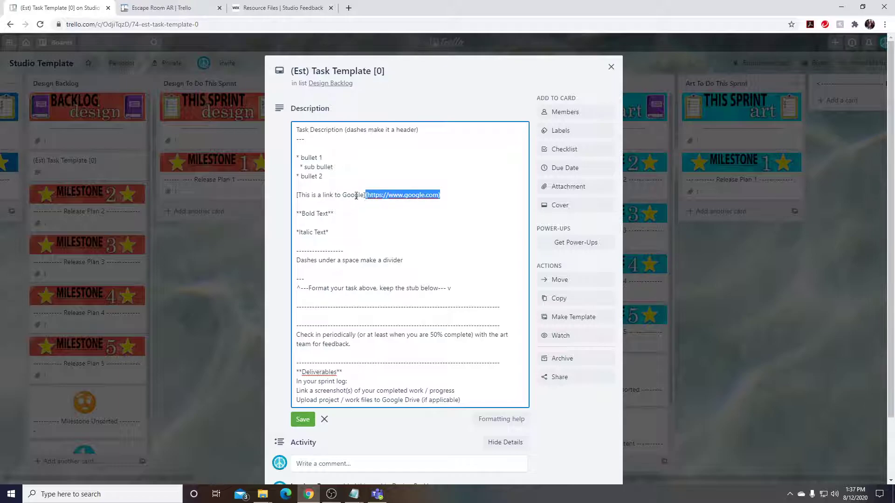
{"action": "left_click", "coordinate": [280, 200]}
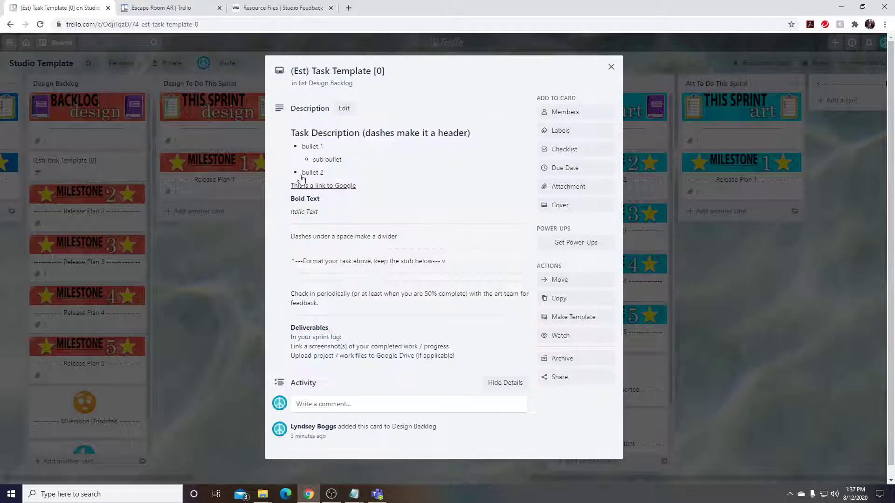
Step: Examine the asterisks around the bold and italic text and the divider line in the description's markup
{"action": "left_click", "coordinate": [336, 199]}
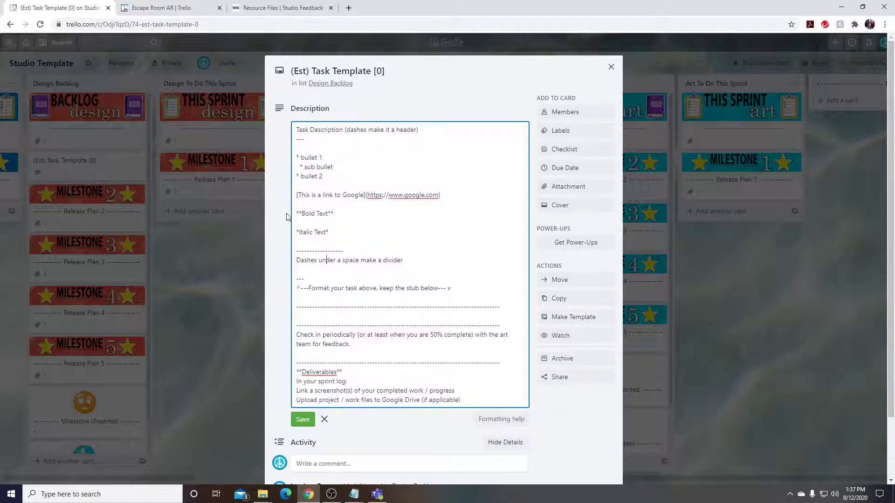
{"action": "double_click", "coordinate": [334, 213]}
{"action": "left_click", "coordinate": [334, 213]}
{"action": "double_click", "coordinate": [328, 234]}
{"action": "double_click", "coordinate": [297, 233]}
{"action": "left_click_drag", "start_coordinate": [401, 256], "coordinate": [289, 261]}
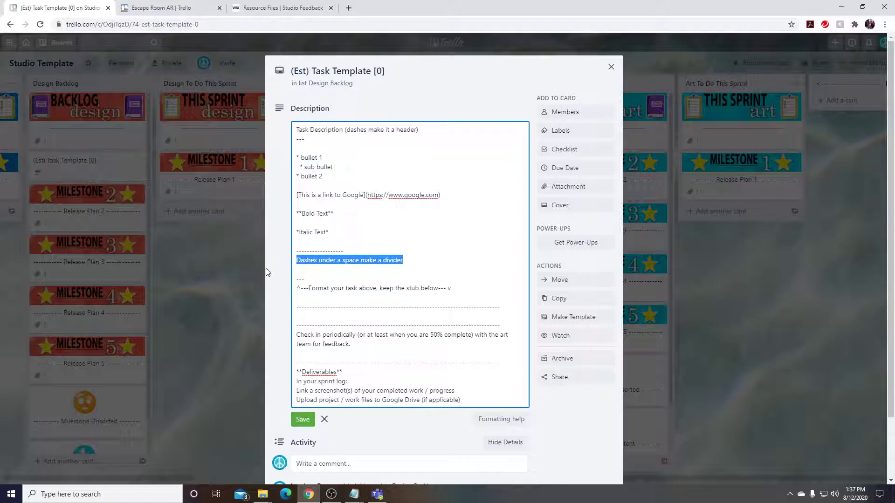
{"action": "left_click", "coordinate": [267, 255]}
Step: Test the letter "t" directly above the divider dashes below "Italic Text", preview the description, then remove it
{"action": "left_click", "coordinate": [320, 232]}
{"action": "left_click", "coordinate": [340, 276]}
{"action": "left_click_drag", "start_coordinate": [319, 250], "coordinate": [290, 250]}
{"action": "left_click", "coordinate": [317, 242]}
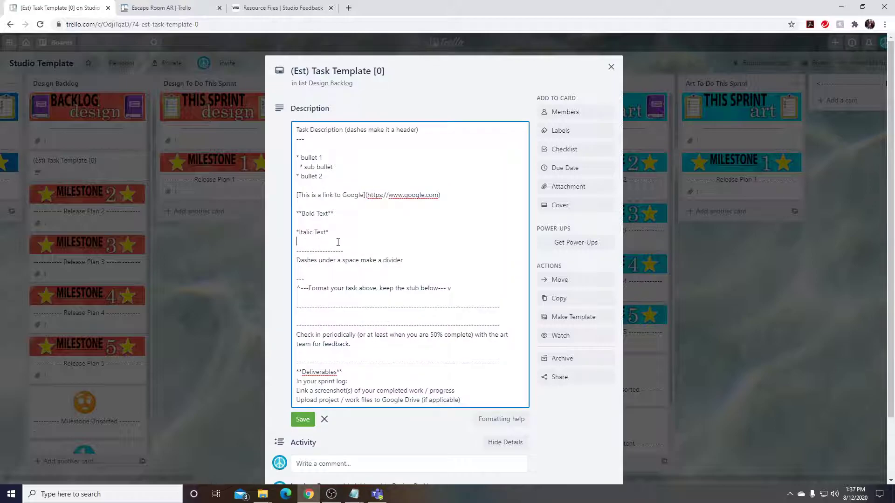
{"action": "type", "text": "t"}
{"action": "left_click", "coordinate": [281, 280]}
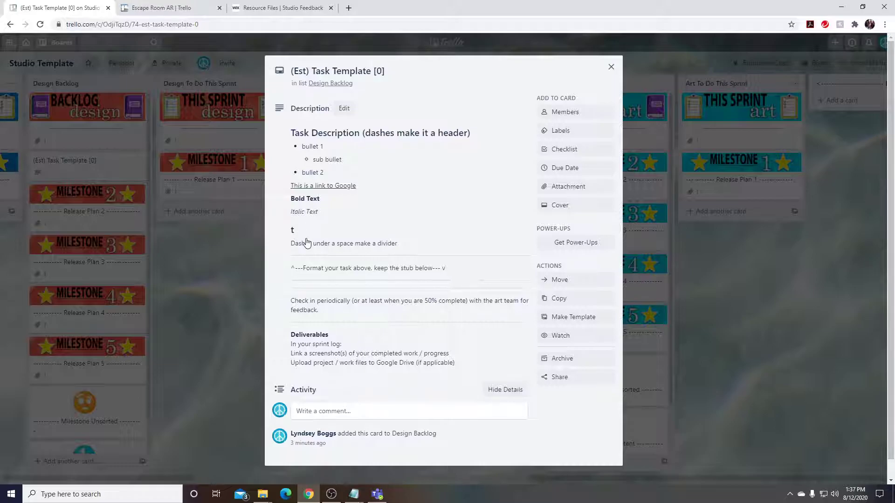
{"action": "left_click", "coordinate": [306, 241]}
{"action": "left_click", "coordinate": [311, 247]}
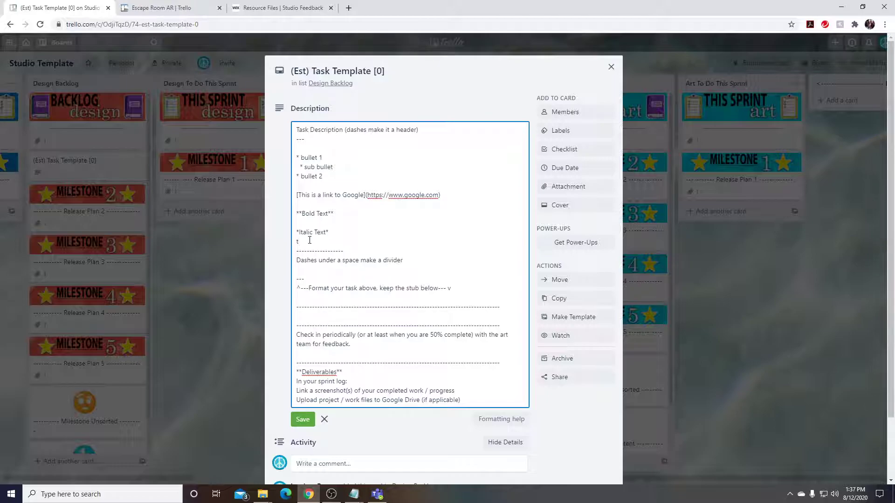
{"action": "left_click", "coordinate": [279, 271]}
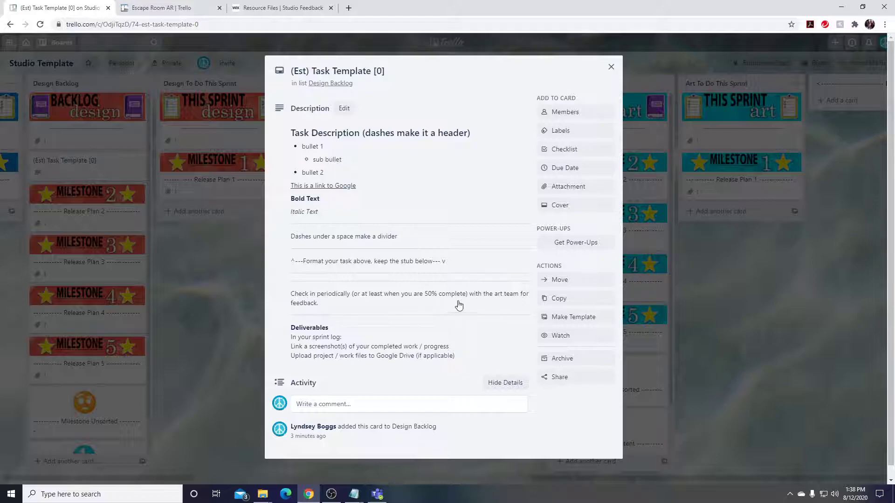
Step: Reword the check-in line to end with "with the team for feedback." and save the description
{"action": "left_click", "coordinate": [506, 300]}
{"action": "scroll", "coordinate": [467, 328], "scroll_direction": "down", "scroll_amount": 2}
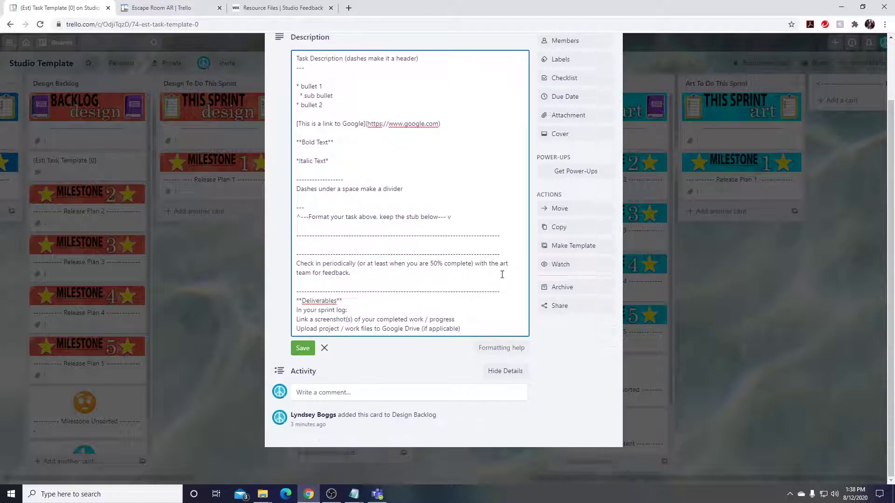
{"action": "left_click_drag", "start_coordinate": [511, 264], "coordinate": [321, 275]}
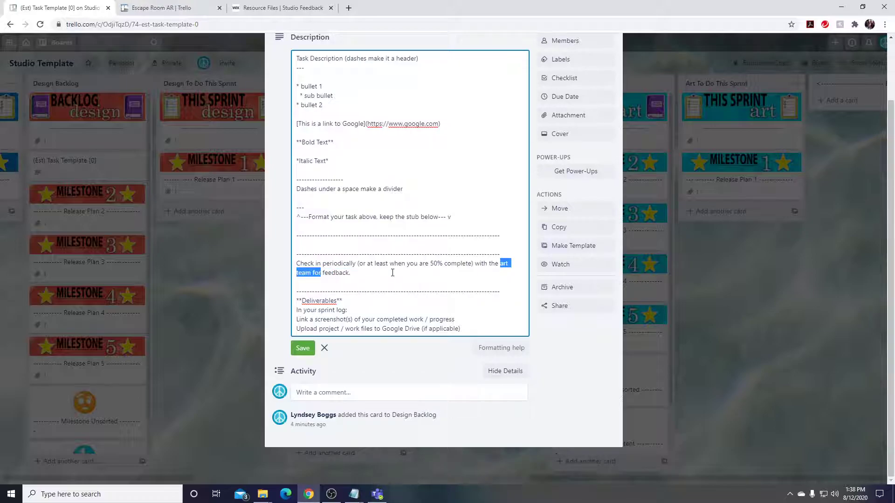
{"action": "type", "text": "team"}
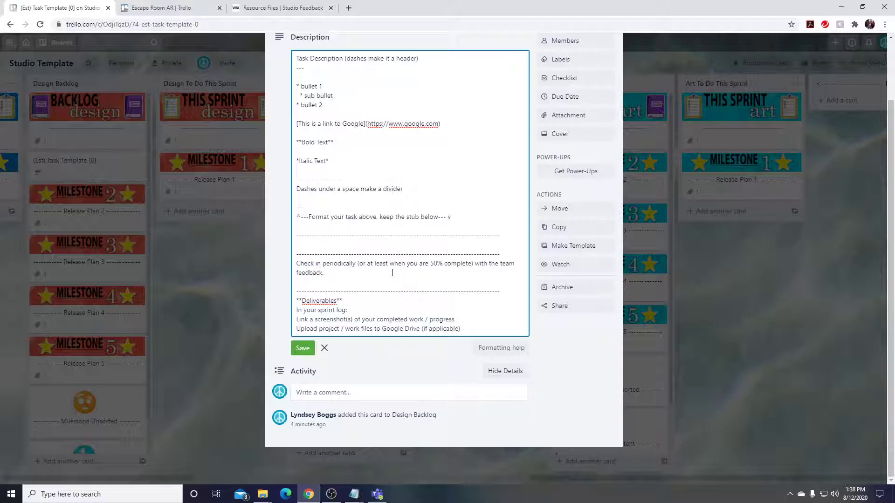
{"action": "type", "text": " for"}
{"action": "left_click", "coordinate": [302, 347]}
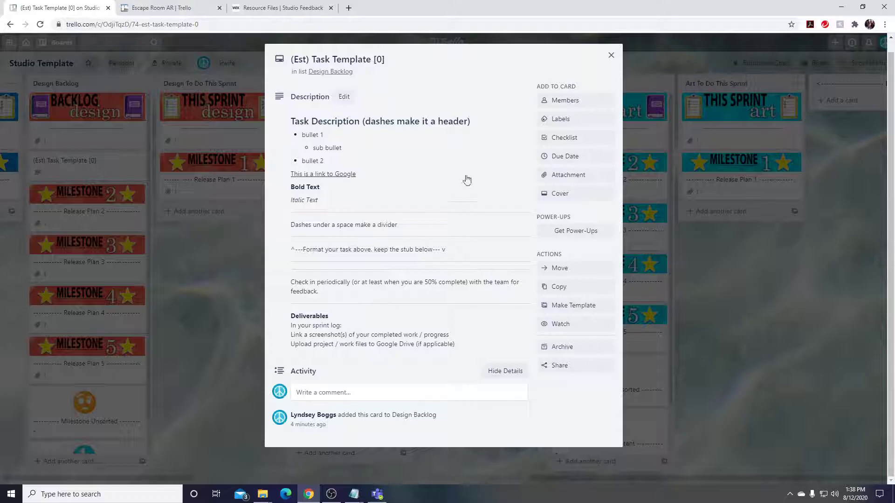
Step: Switch to the Notepad video notes to check the topic list, then return to the Trello card
{"action": "mouse_move", "coordinate": [358, 494]}
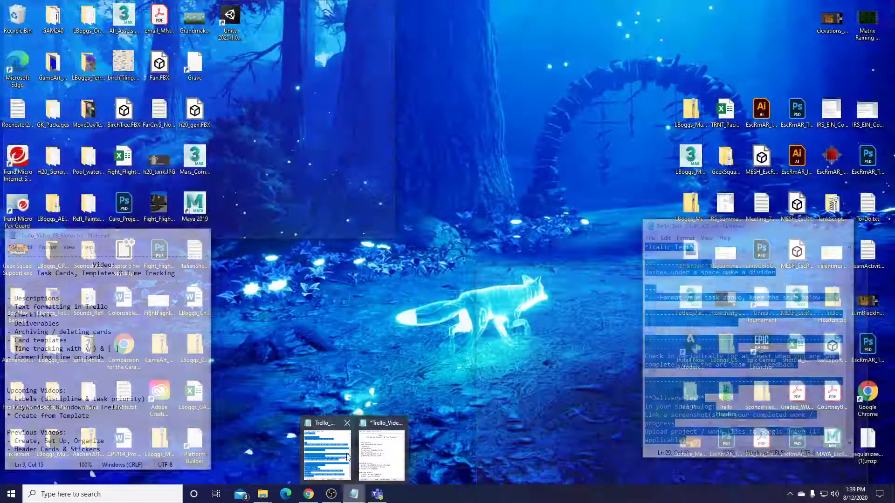
{"action": "left_click", "coordinate": [366, 455]}
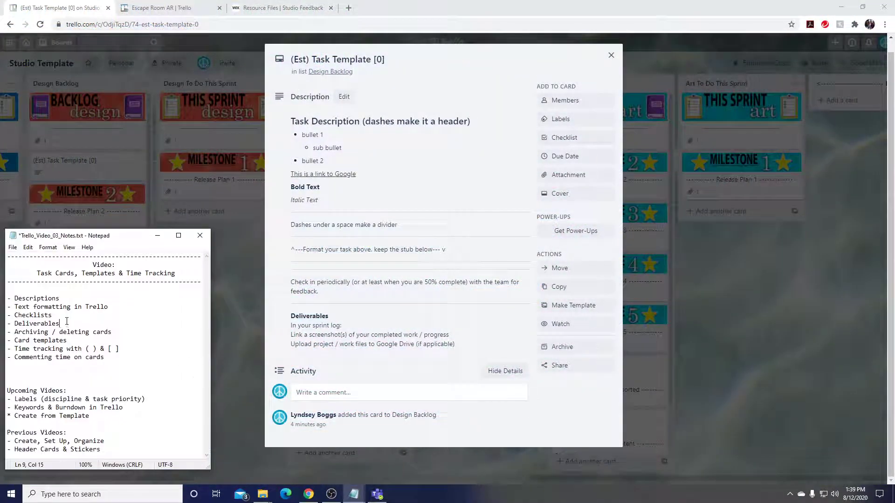
{"action": "left_click", "coordinate": [355, 323]}
{"action": "left_click", "coordinate": [567, 405]}
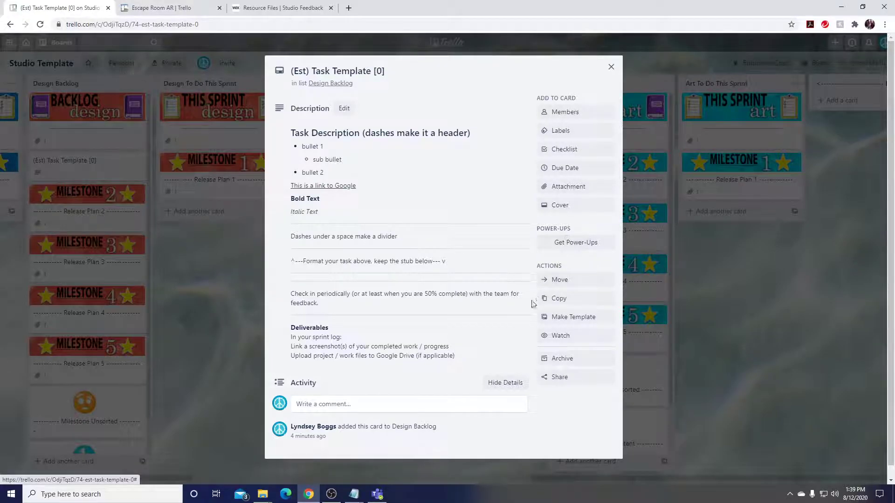
Step: Add a checklist to the card, keeping the title "Checklist"
{"action": "left_click", "coordinate": [575, 148]}
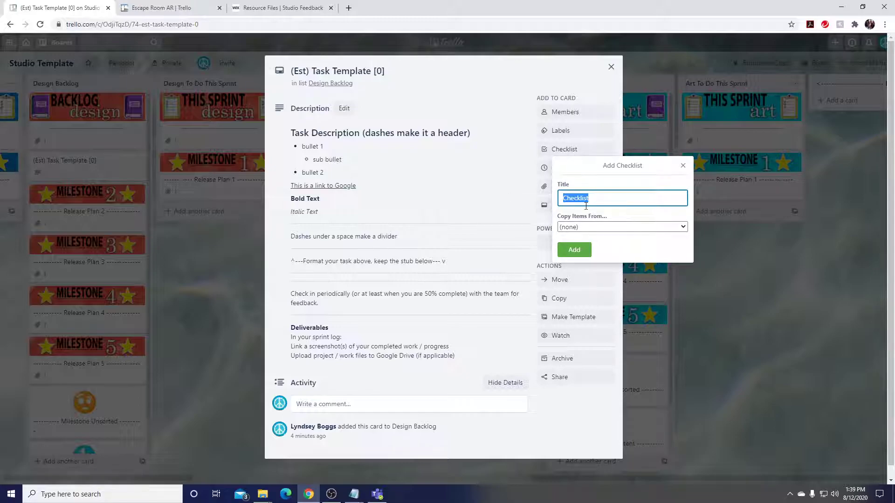
{"action": "left_click", "coordinate": [573, 251]}
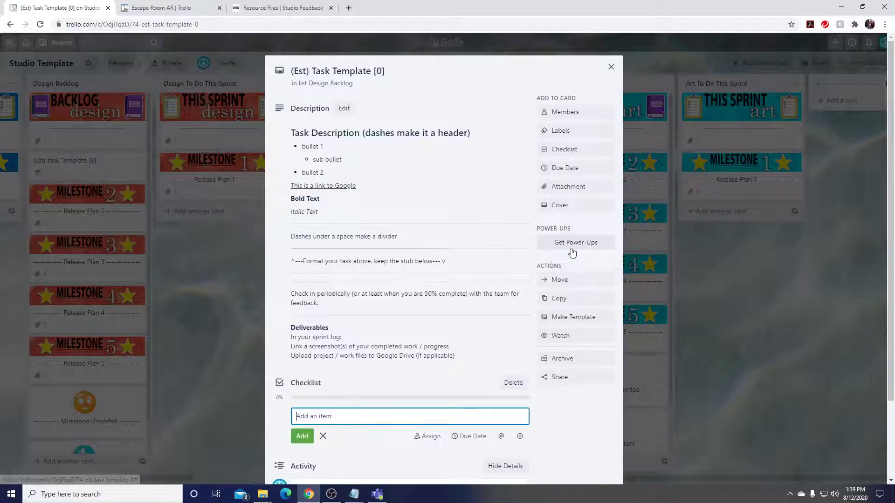
{"action": "scroll", "coordinate": [383, 330], "scroll_direction": "down", "scroll_amount": 1}
{"action": "scroll", "coordinate": [383, 330], "scroll_direction": "down", "scroll_amount": 1}
{"action": "left_click", "coordinate": [305, 290]}
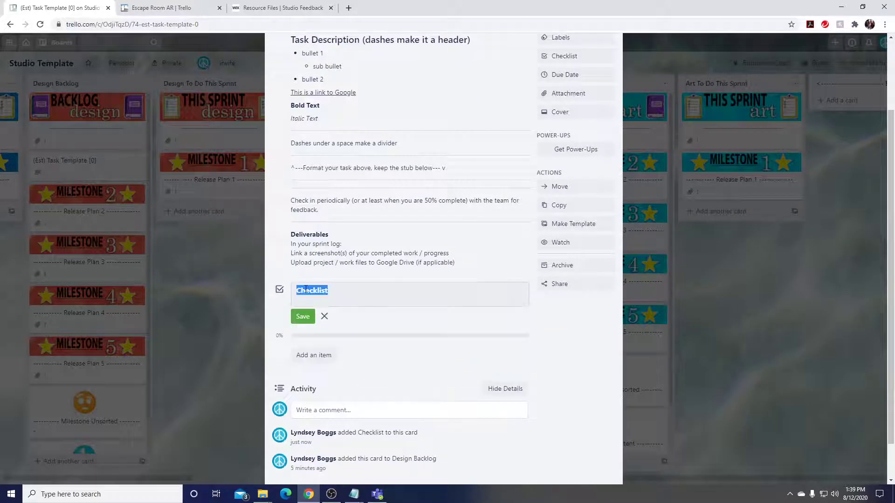
{"action": "left_click", "coordinate": [581, 325]}
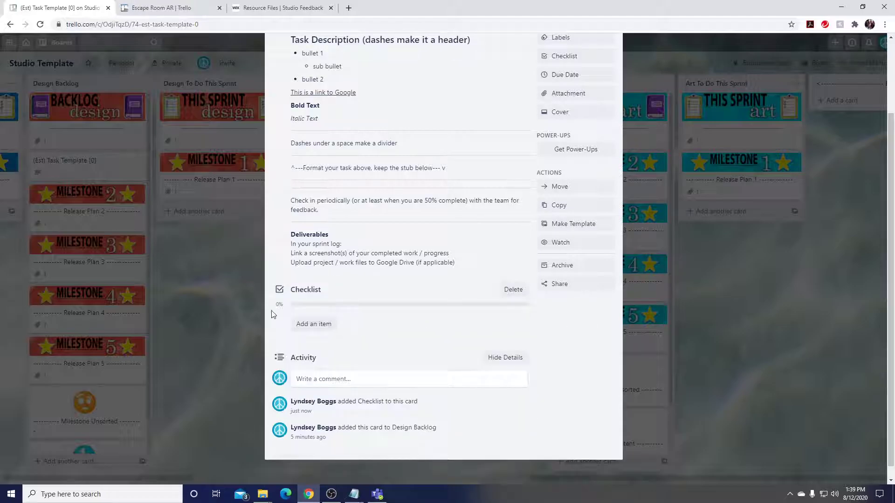
Step: Add the item "50% Check-In" to the card's checklist
{"action": "left_click", "coordinate": [309, 322]}
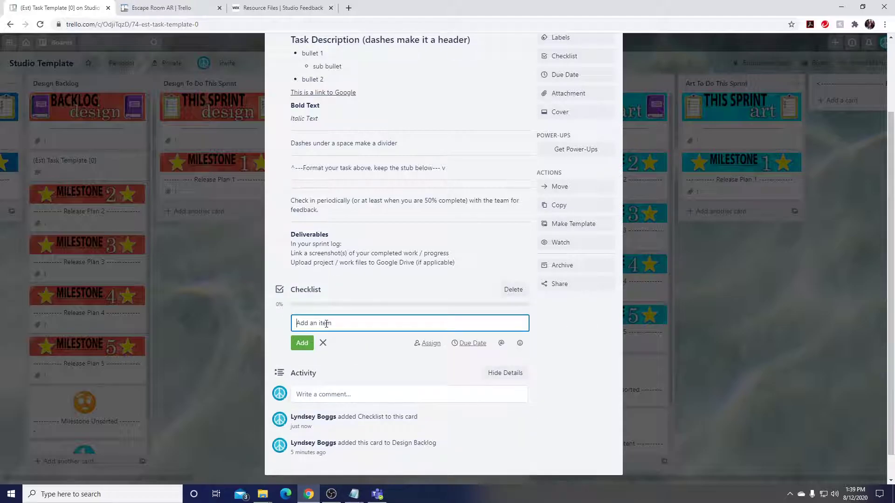
{"action": "type", "text": "50% Check-In"}
{"action": "left_click", "coordinate": [300, 347]}
{"action": "left_click", "coordinate": [569, 356]}
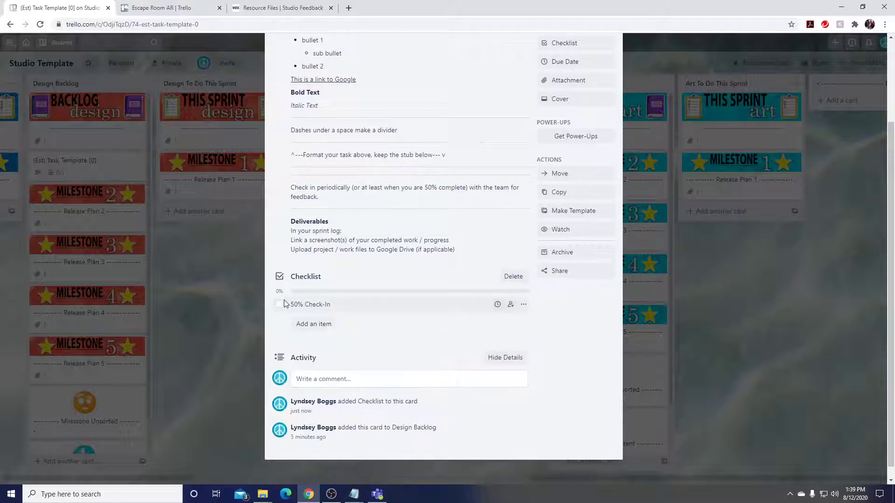
Step: Add two sample items, "a" and "b", below the "50% Check-In" item
{"action": "left_click", "coordinate": [321, 325]}
{"action": "type", "text": "a"}
{"action": "left_click", "coordinate": [293, 342]}
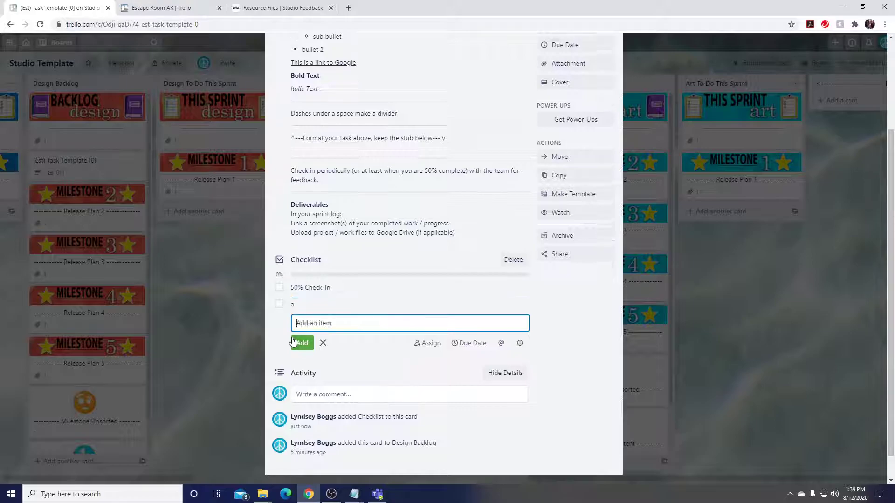
{"action": "type", "text": "c"}
{"action": "left_click", "coordinate": [299, 349]}
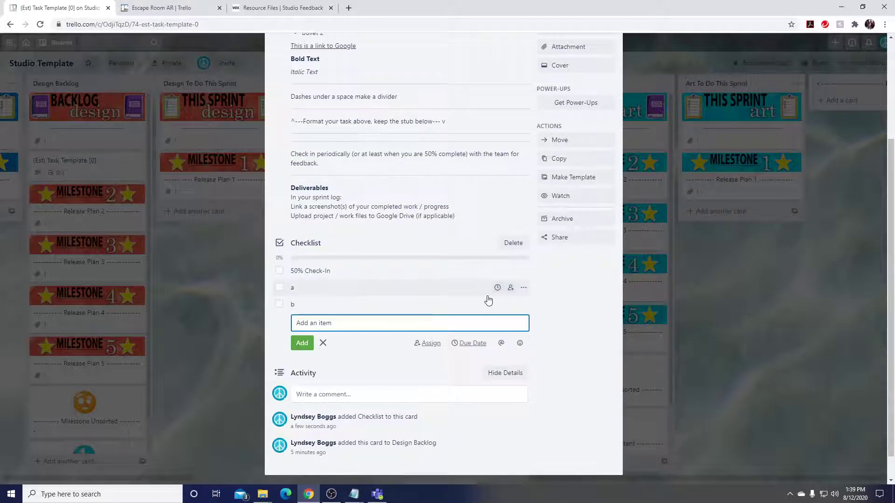
Step: Delete the sample items "a" and "b" from the checklist
{"action": "left_click", "coordinate": [523, 288]}
{"action": "left_click", "coordinate": [535, 338]}
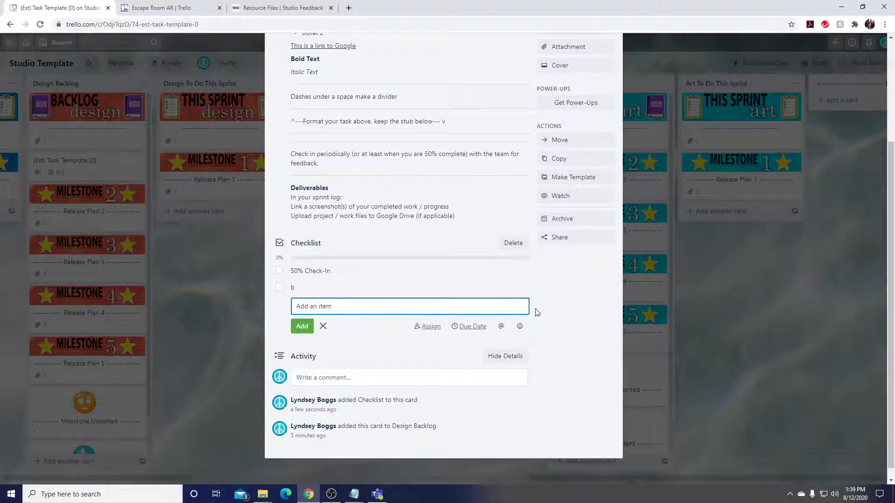
{"action": "left_click", "coordinate": [524, 287]}
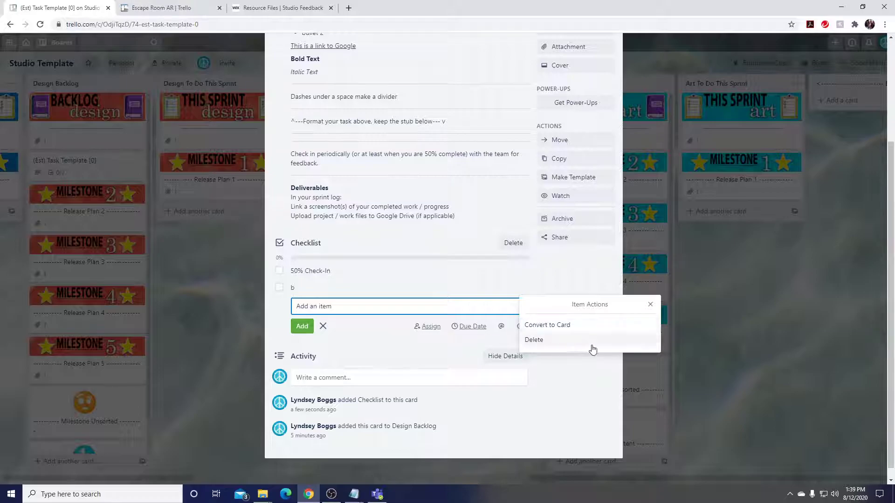
{"action": "left_click", "coordinate": [536, 340]}
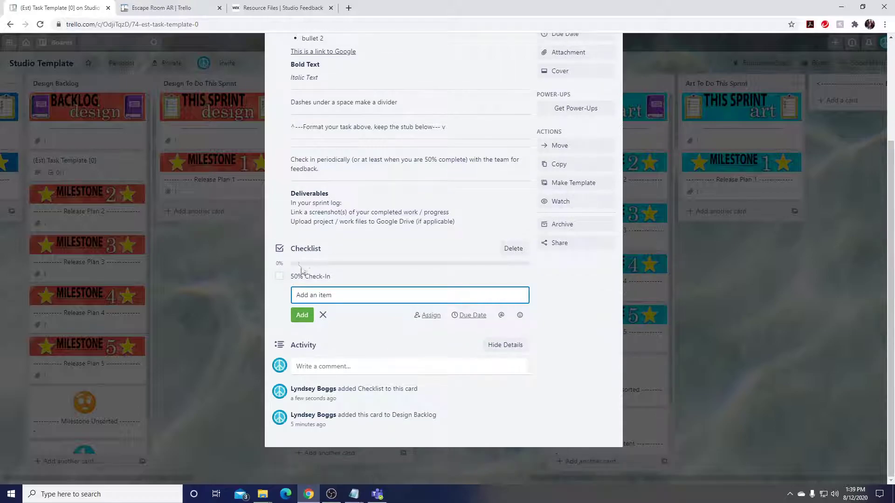
Step: Toggle the completion of the "50% Check-In" checklist item, leaving it marked complete
{"action": "left_click", "coordinate": [279, 277]}
{"action": "left_click", "coordinate": [279, 292]}
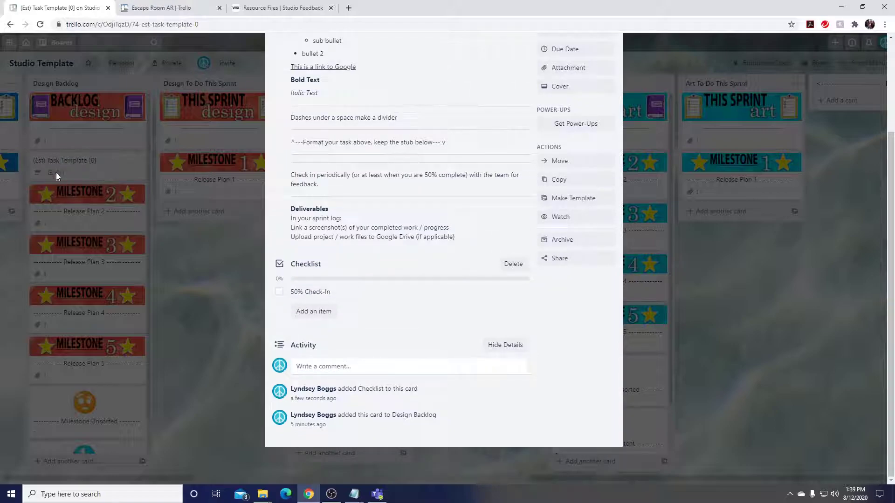
{"action": "left_click", "coordinate": [279, 291]}
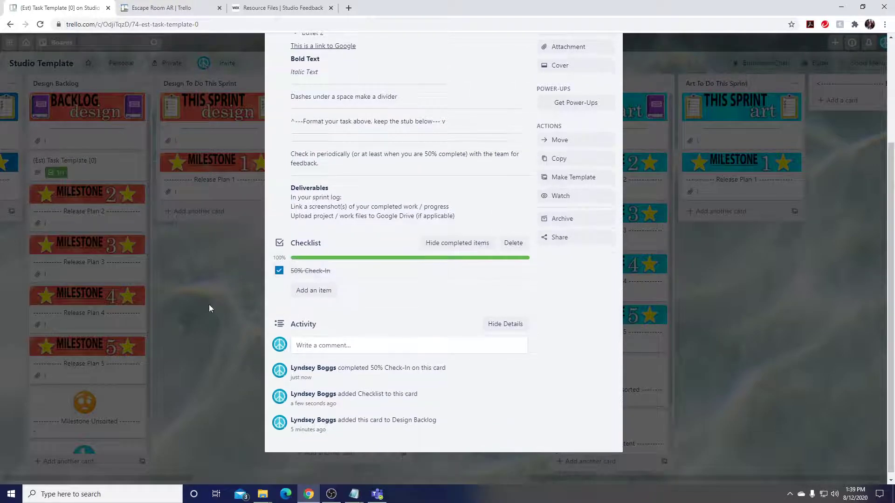
Step: Add a sample item "b" to the task template card's checklist and return to the board
{"action": "left_click", "coordinate": [209, 307]}
{"action": "left_click", "coordinate": [56, 164]}
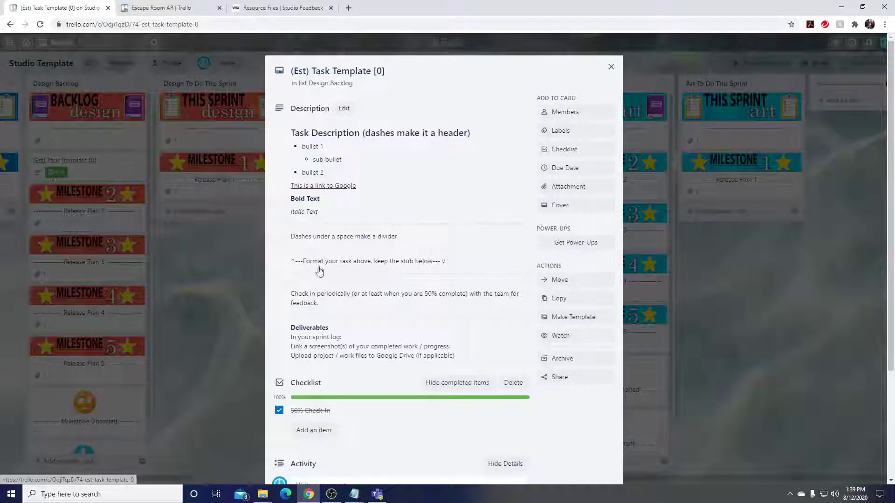
{"action": "left_click", "coordinate": [309, 429]}
{"action": "type", "text": "b"}
{"action": "left_click", "coordinate": [302, 459]}
{"action": "left_click", "coordinate": [206, 341]}
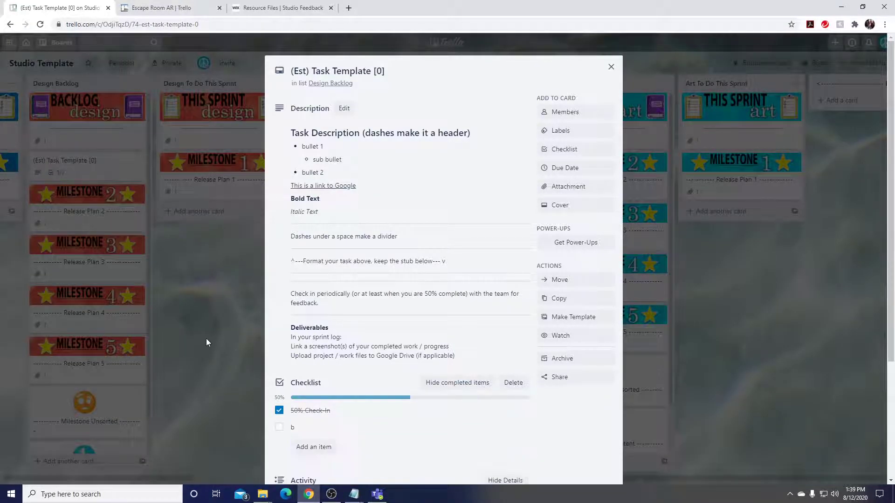
{"action": "left_click", "coordinate": [198, 295]}
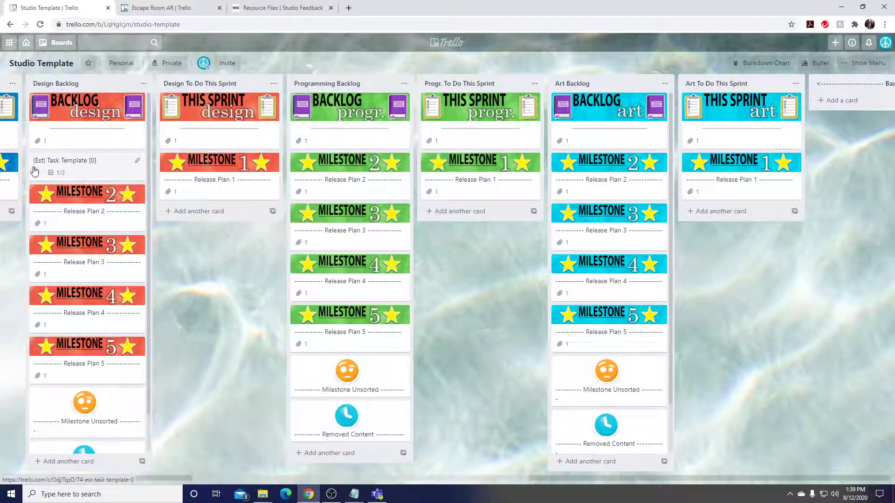
Step: Mark the sample checklist item "b" complete and delete it from the task template card
{"action": "left_click", "coordinate": [84, 181]}
{"action": "left_click", "coordinate": [279, 428]}
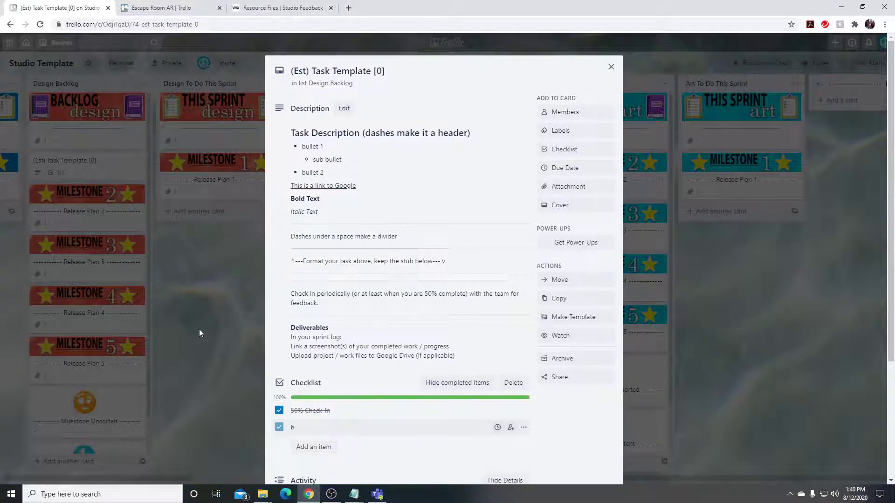
{"action": "left_click", "coordinate": [205, 342]}
{"action": "left_click", "coordinate": [79, 168]}
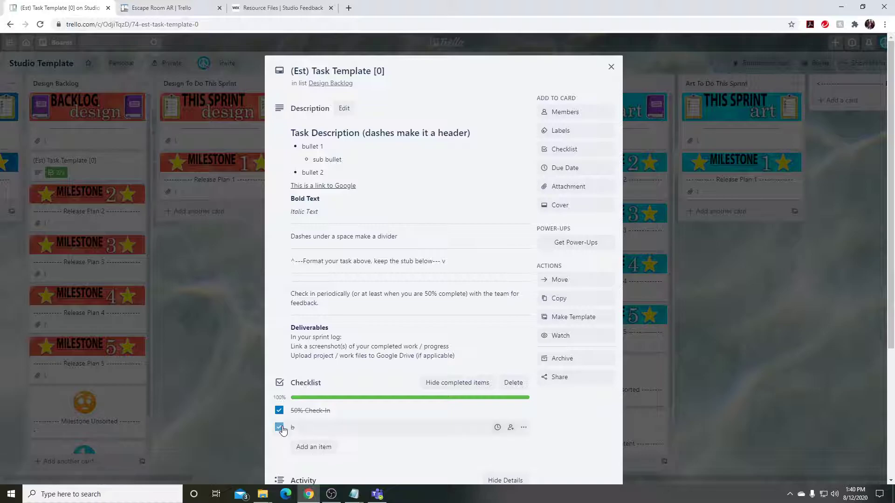
{"action": "left_click", "coordinate": [524, 427]}
{"action": "left_click", "coordinate": [550, 409]}
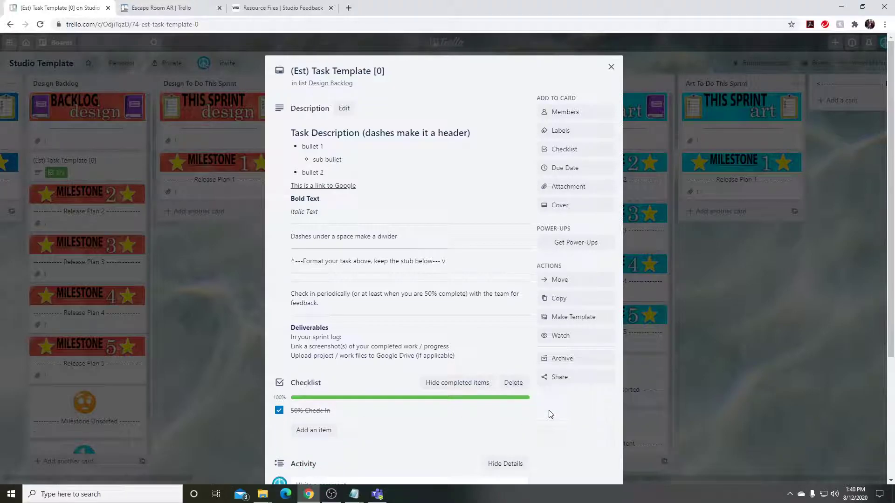
Step: Mark the "50% Check-In" checklist item as incomplete
{"action": "left_click", "coordinate": [278, 410]}
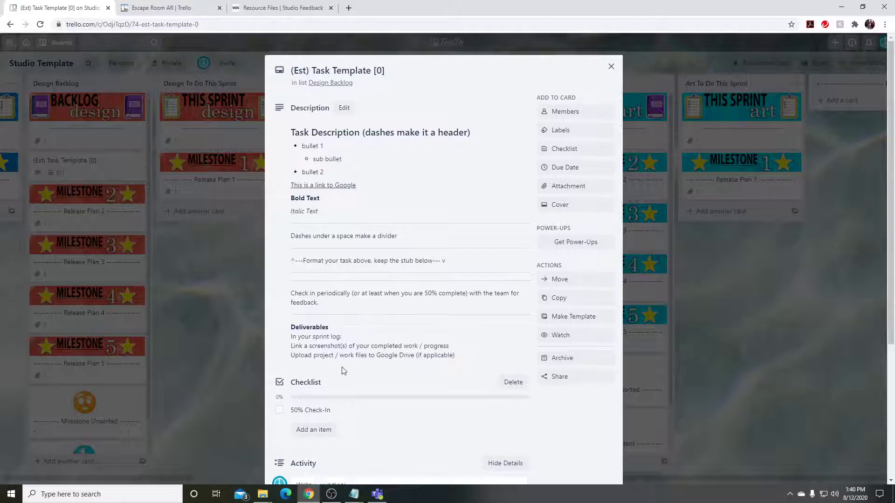
{"action": "scroll", "coordinate": [342, 370], "scroll_direction": "down", "scroll_amount": 4}
{"action": "scroll", "coordinate": [340, 345], "scroll_direction": "up", "scroll_amount": 4}
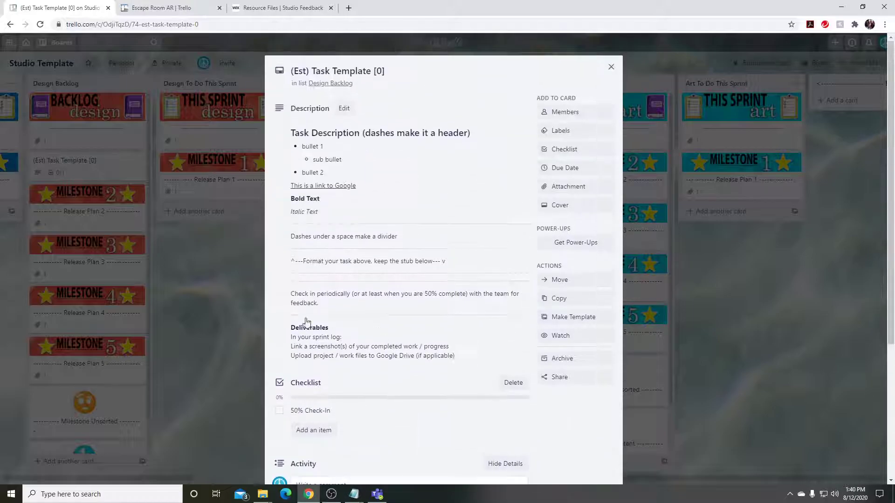
Step: Open the task card in the Example list and examine its time-log comment and title format
{"action": "left_click", "coordinate": [223, 299]}
{"action": "left_click_drag", "start_coordinate": [217, 477], "coordinate": [46, 468]}
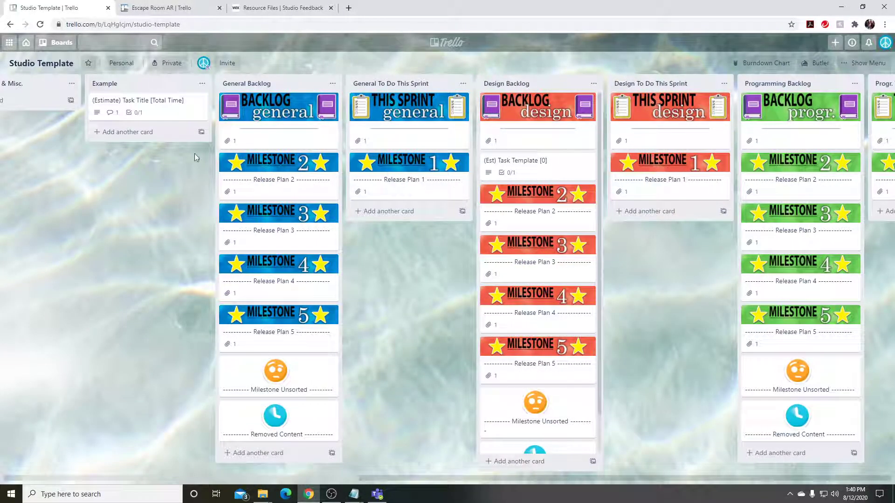
{"action": "left_click", "coordinate": [176, 108]}
{"action": "scroll", "coordinate": [346, 299], "scroll_direction": "down", "scroll_amount": 1}
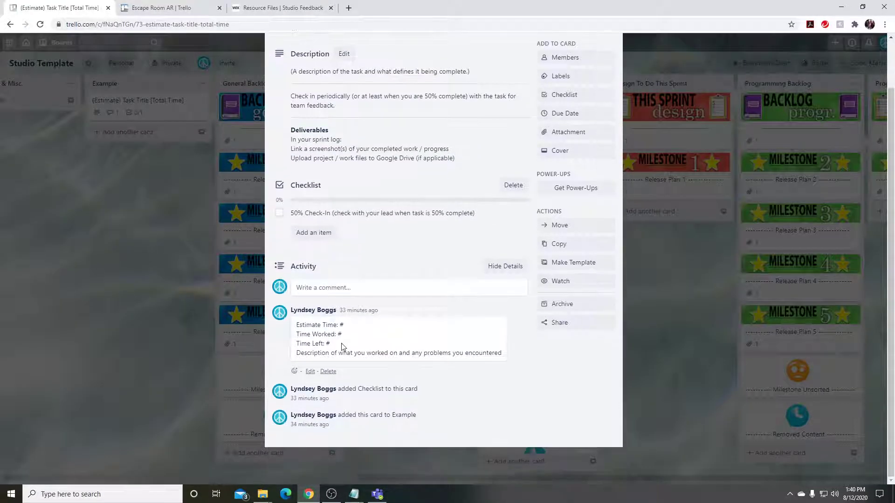
{"action": "left_click_drag", "start_coordinate": [297, 325], "coordinate": [502, 354]}
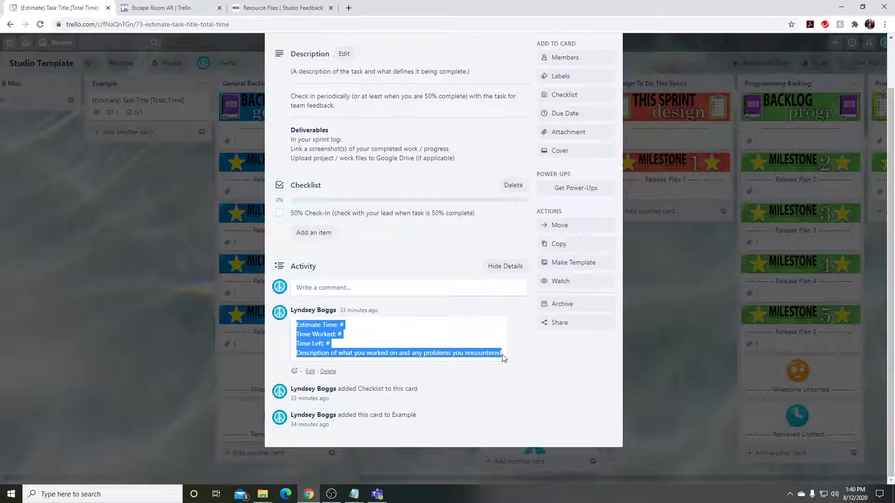
{"action": "left_click", "coordinate": [183, 309]}
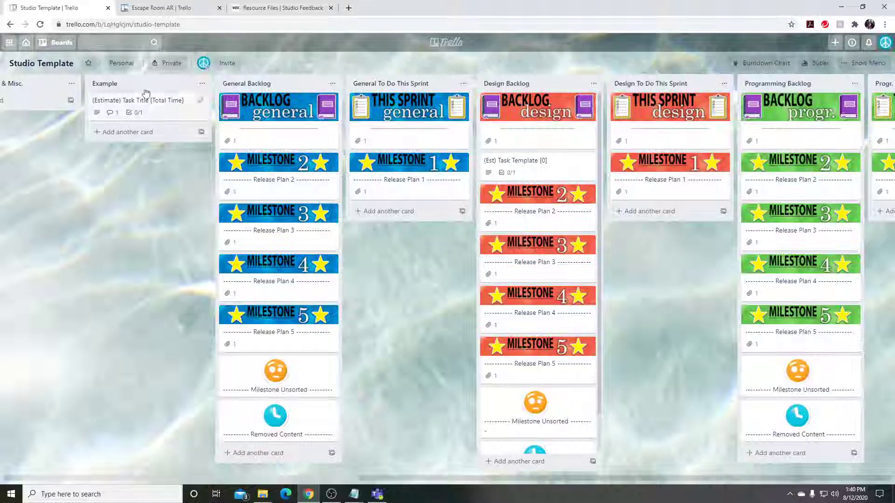
{"action": "left_click", "coordinate": [165, 109]}
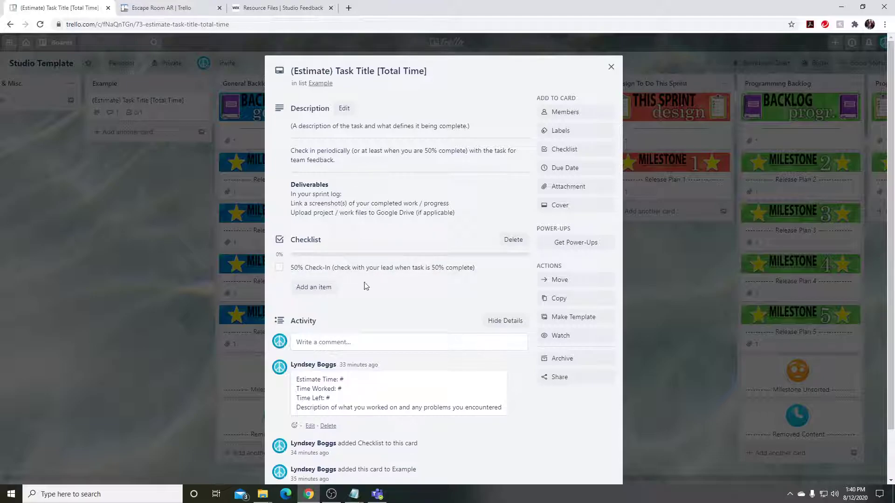
{"action": "left_click", "coordinate": [141, 220]}
Step: Copy the full text of the time-log comment from the card in the Example list
{"action": "left_click_drag", "start_coordinate": [150, 476], "coordinate": [238, 461]}
{"action": "left_click_drag", "start_coordinate": [136, 477], "coordinate": [31, 466]}
{"action": "left_click", "coordinate": [120, 109]}
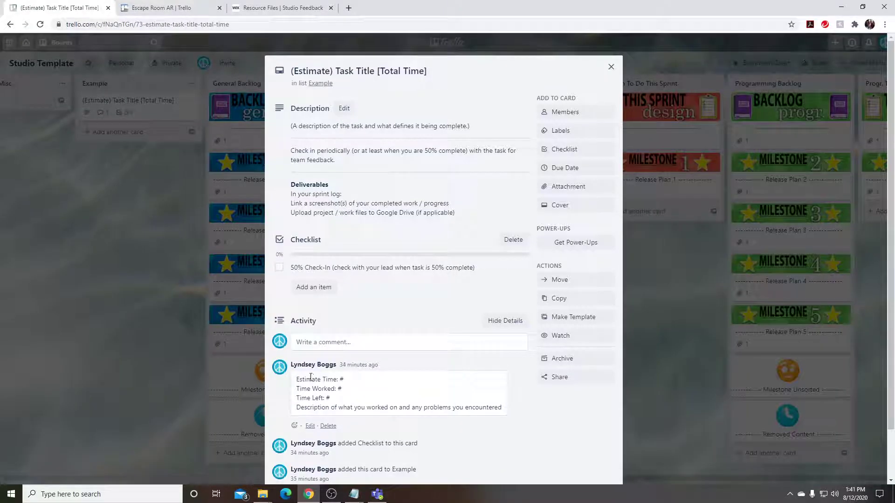
{"action": "left_click_drag", "start_coordinate": [299, 379], "coordinate": [489, 416]}
{"action": "key", "text": "ctrl+c"}
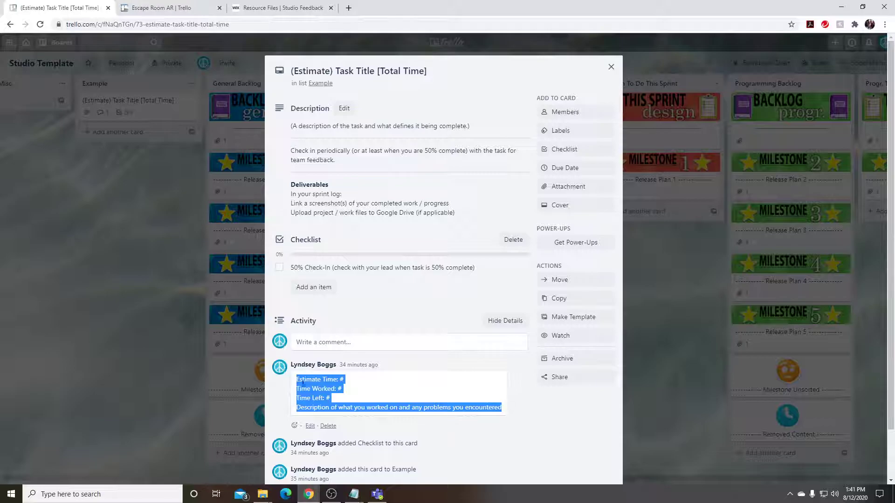
Step: Paste the copied time-log text as a comment on the Design Backlog's task template card and save it
{"action": "left_click", "coordinate": [139, 324]}
{"action": "left_click_drag", "start_coordinate": [292, 479], "coordinate": [412, 479]}
{"action": "left_click", "coordinate": [154, 161]}
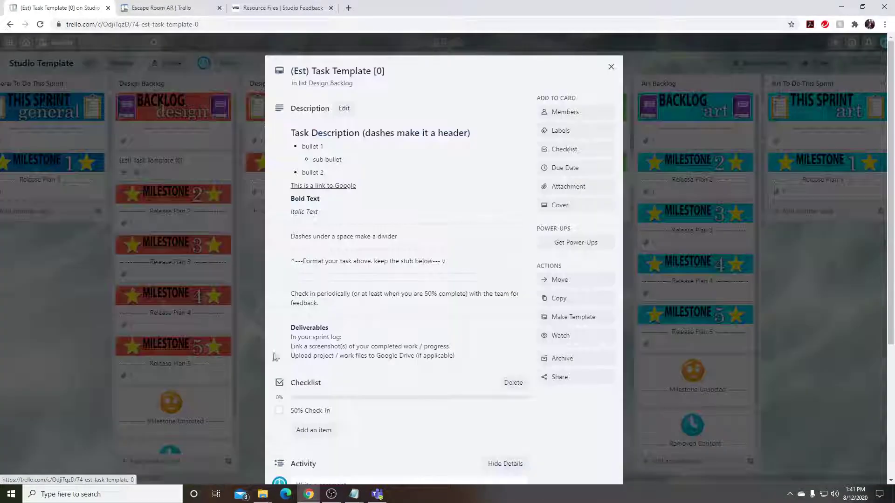
{"action": "scroll", "coordinate": [306, 415], "scroll_direction": "down", "scroll_amount": 4}
{"action": "left_click", "coordinate": [315, 290]}
{"action": "key", "text": "ctrl+v"}
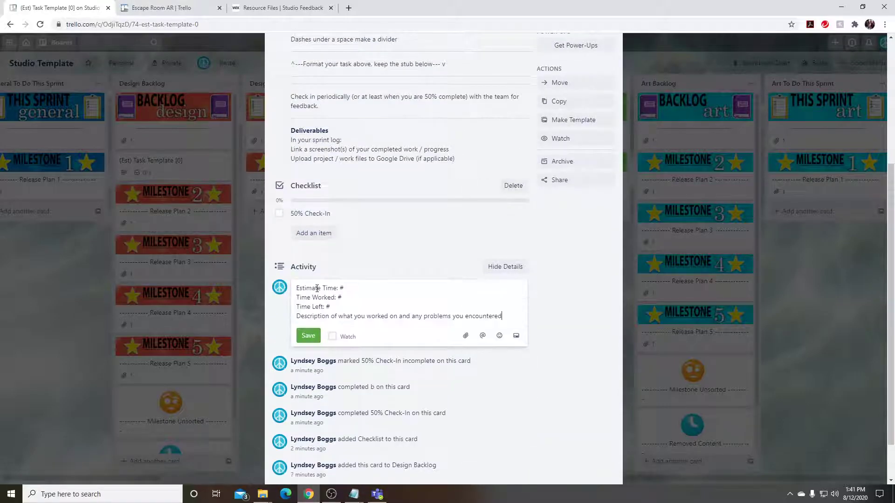
{"action": "left_click", "coordinate": [308, 335]}
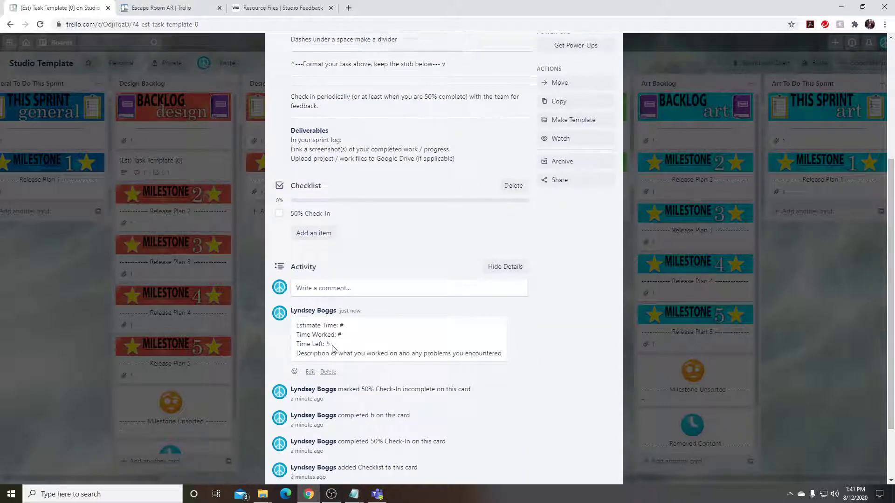
Step: Copy the full text of the saved time-log comment on the task template card
{"action": "left_click_drag", "start_coordinate": [297, 326], "coordinate": [506, 359]}
{"action": "key", "text": "ctrl+c"}
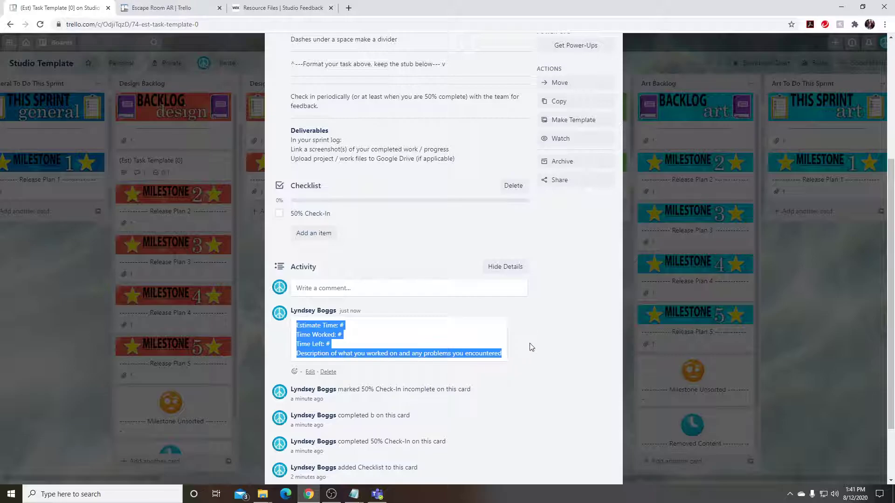
{"action": "left_click", "coordinate": [475, 331]}
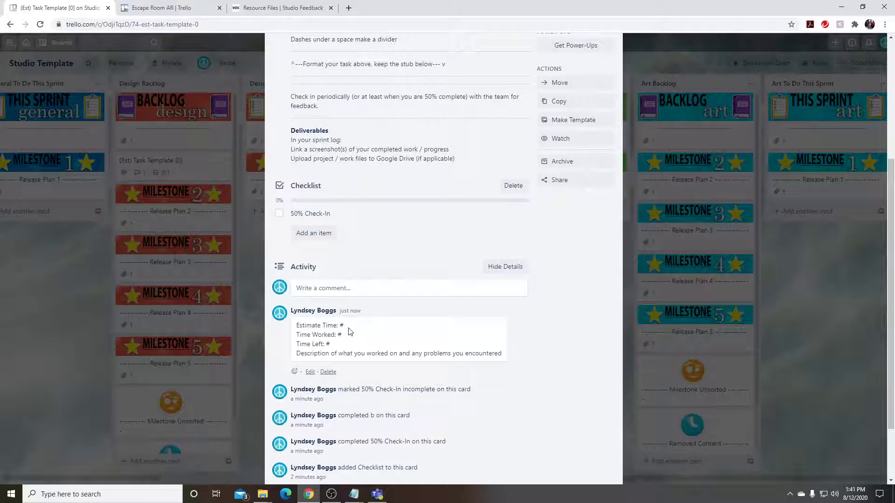
{"action": "scroll", "coordinate": [349, 342], "scroll_direction": "up", "scroll_amount": 5}
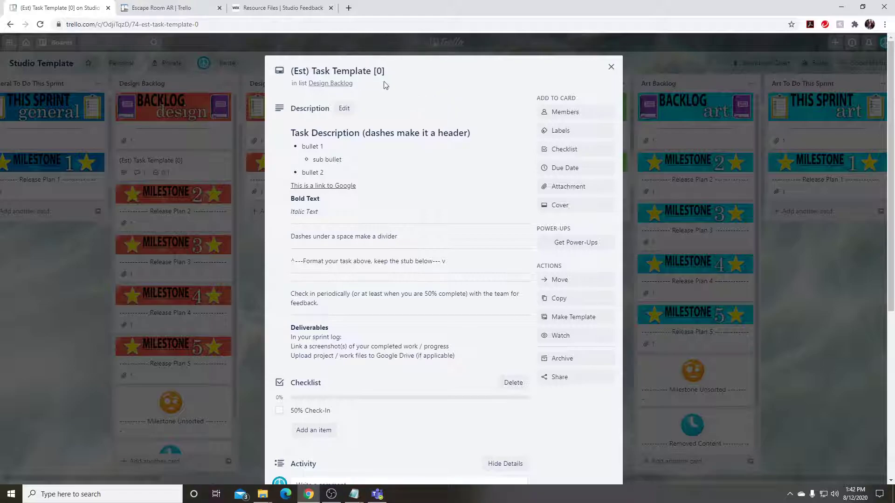
Step: Post a second comment from the copied time-log text, with Estimate Time set to 3
{"action": "double_click", "coordinate": [297, 75]}
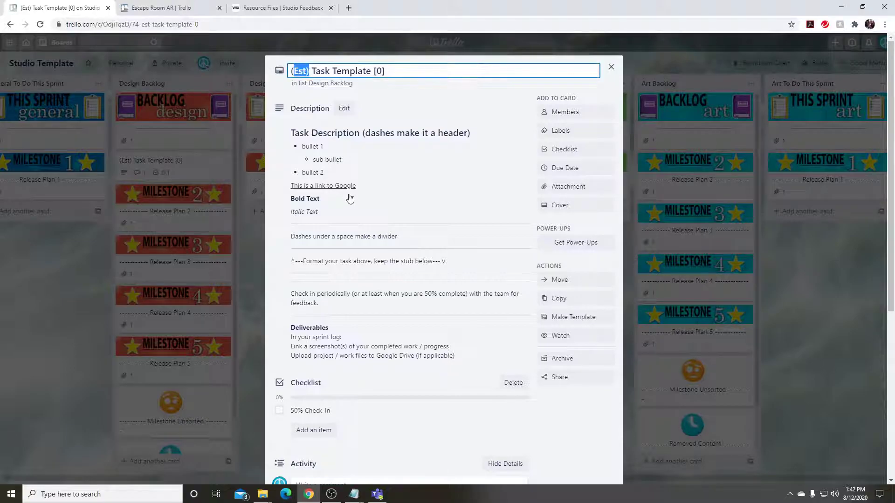
{"action": "scroll", "coordinate": [354, 219], "scroll_direction": "down", "scroll_amount": 5}
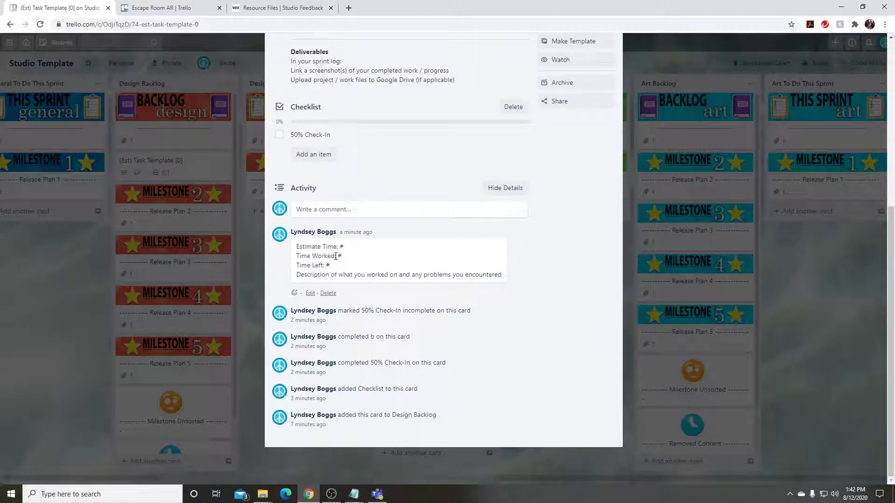
{"action": "left_click", "coordinate": [324, 211]}
{"action": "key", "text": "ctrl+v"}
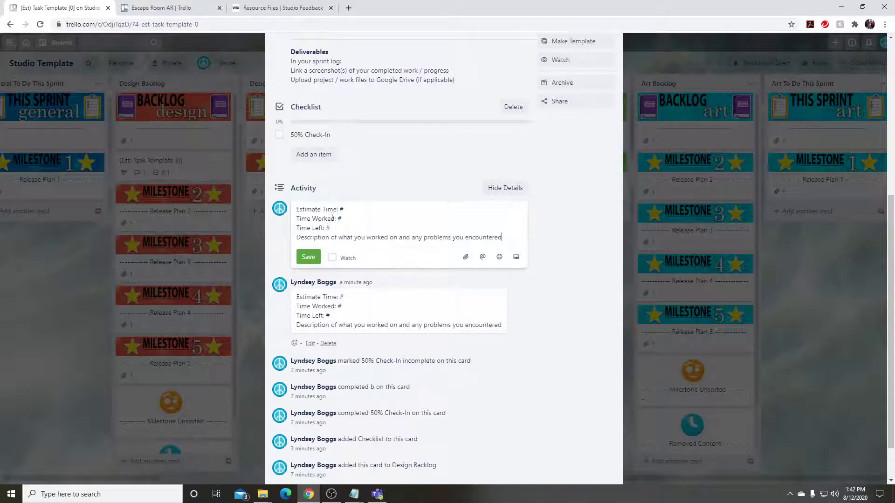
{"action": "double_click", "coordinate": [342, 209]}
{"action": "scroll", "coordinate": [342, 200], "scroll_direction": "up", "scroll_amount": 5}
{"action": "scroll", "coordinate": [335, 179], "scroll_direction": "down", "scroll_amount": 3}
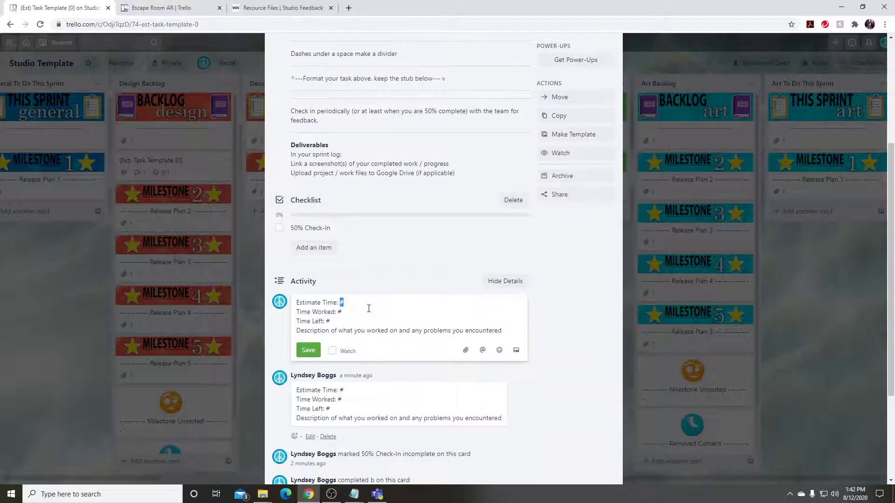
{"action": "type", "text": "3"}
{"action": "left_click", "coordinate": [307, 350]}
Step: Replace "Est" in the card title with 3 so the title reads "(3) Task Template [0]"
{"action": "scroll", "coordinate": [362, 324], "scroll_direction": "up", "scroll_amount": 2}
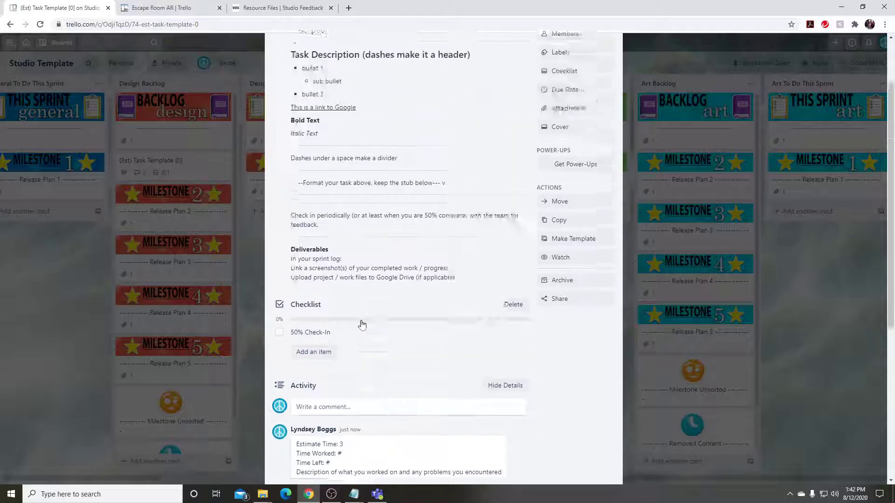
{"action": "scroll", "coordinate": [363, 324], "scroll_direction": "up", "scroll_amount": 2}
{"action": "left_click_drag", "start_coordinate": [292, 71], "coordinate": [306, 69]}
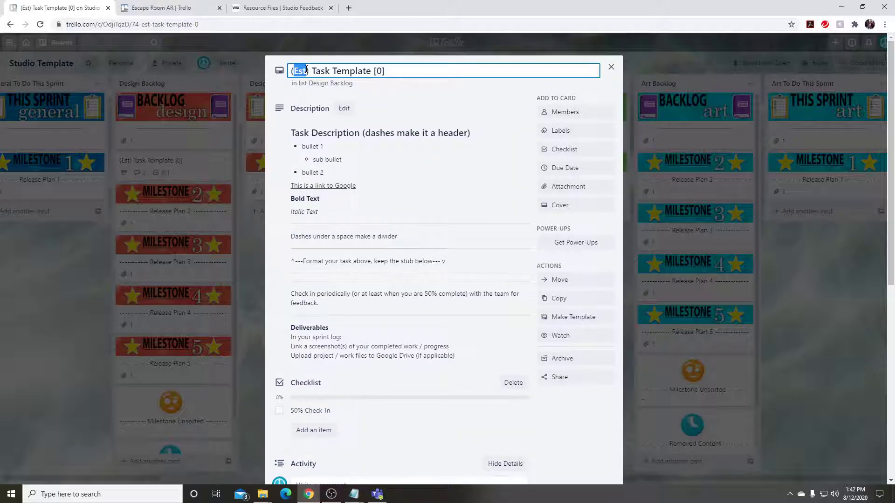
{"action": "type", "text": "(3"}
{"action": "left_click", "coordinate": [435, 103]}
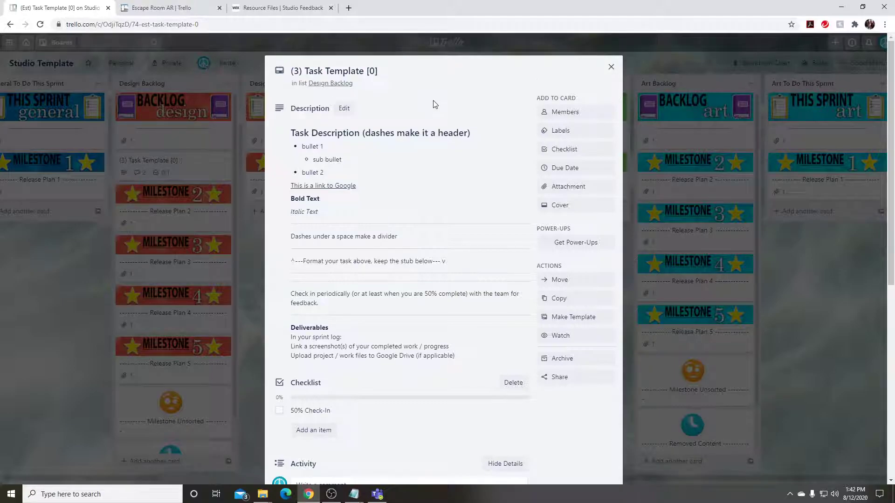
{"action": "left_click_drag", "start_coordinate": [375, 70], "coordinate": [370, 70]}
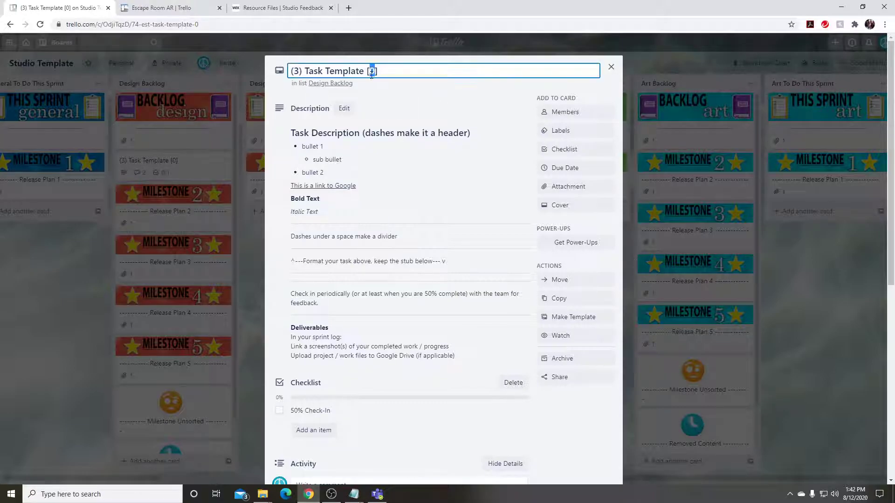
{"action": "left_click", "coordinate": [428, 95]}
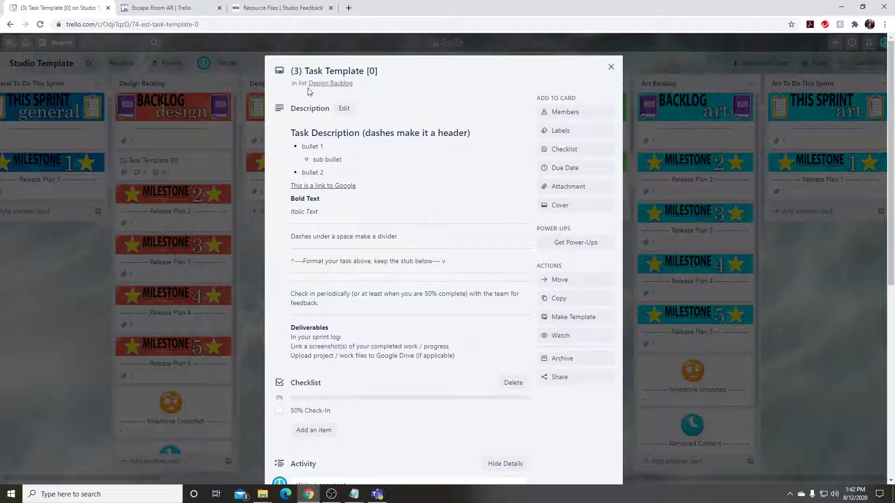
Step: Edit the comment with Estimate Time 3, setting Time Worked to 0.5 and Time Left to 2.5, and save it
{"action": "scroll", "coordinate": [385, 186], "scroll_direction": "down", "scroll_amount": 5}
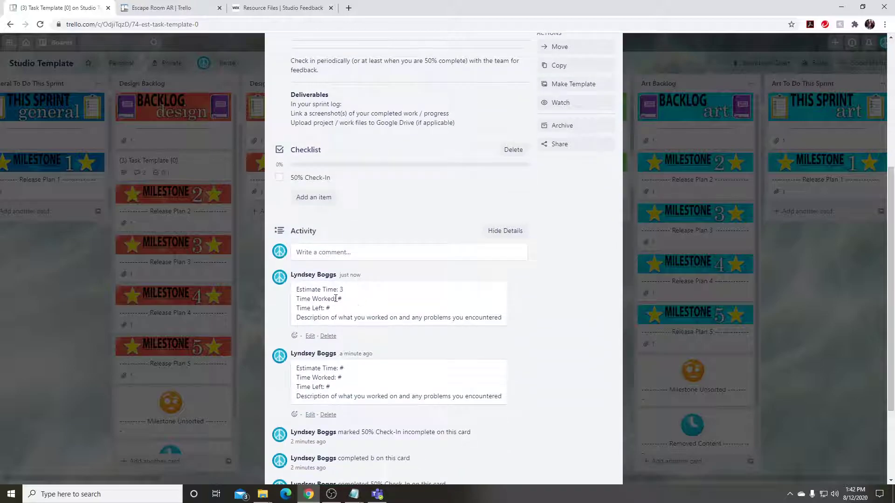
{"action": "left_click", "coordinate": [310, 336]}
{"action": "left_click", "coordinate": [341, 299]}
{"action": "double_click", "coordinate": [340, 299]}
{"action": "type", "text": "0.5"}
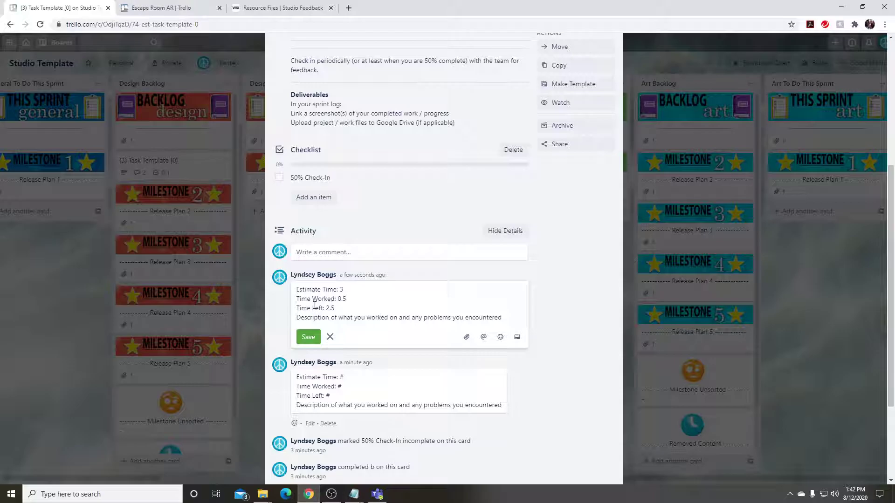
{"action": "scroll", "coordinate": [375, 315], "scroll_direction": "up", "scroll_amount": 5}
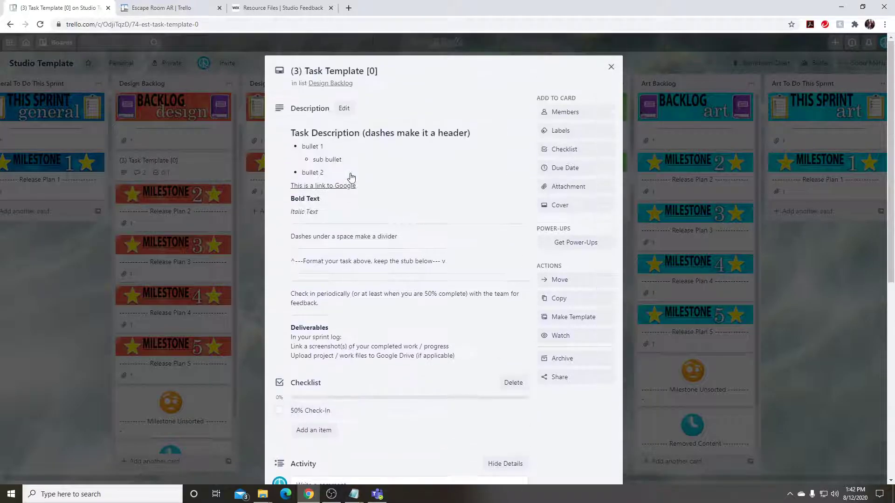
{"action": "scroll", "coordinate": [399, 155], "scroll_direction": "down", "scroll_amount": 4}
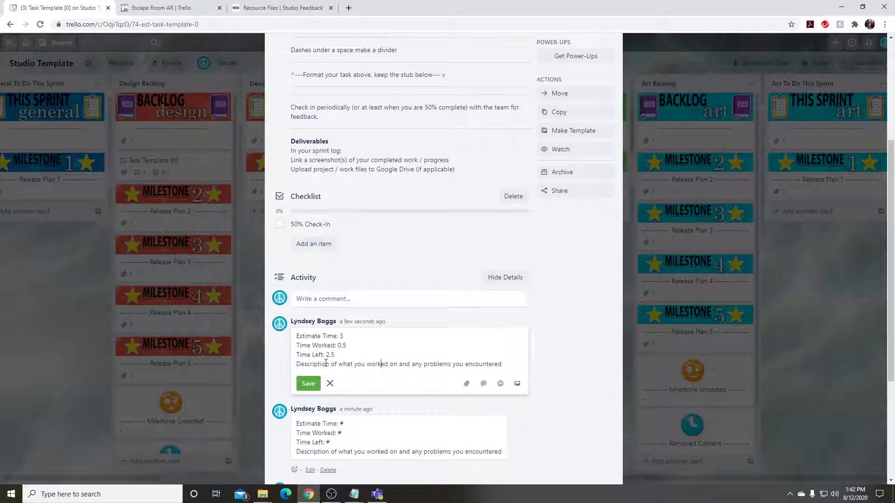
{"action": "scroll", "coordinate": [357, 334], "scroll_direction": "up", "scroll_amount": 1}
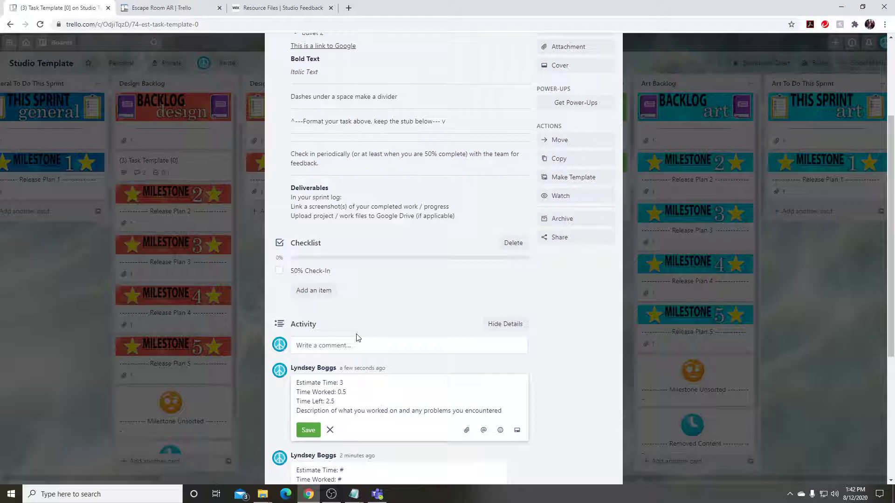
{"action": "scroll", "coordinate": [391, 322], "scroll_direction": "up", "scroll_amount": 3}
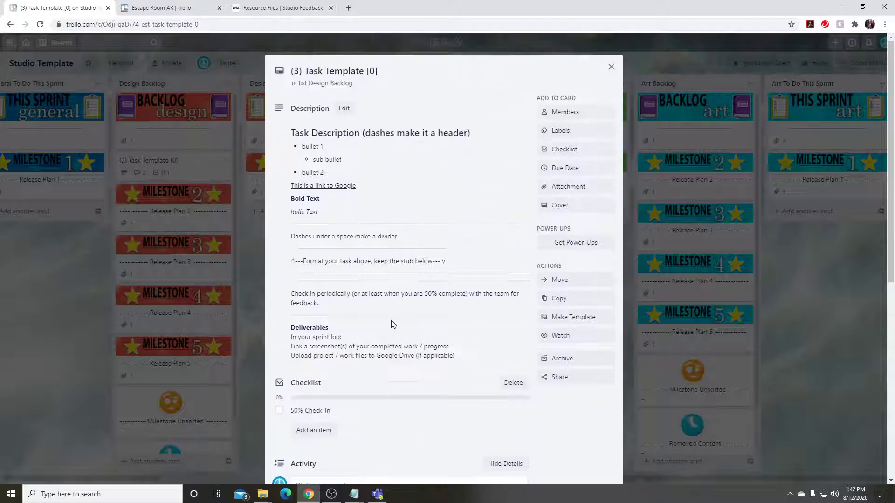
{"action": "scroll", "coordinate": [391, 322], "scroll_direction": "down", "scroll_amount": 4}
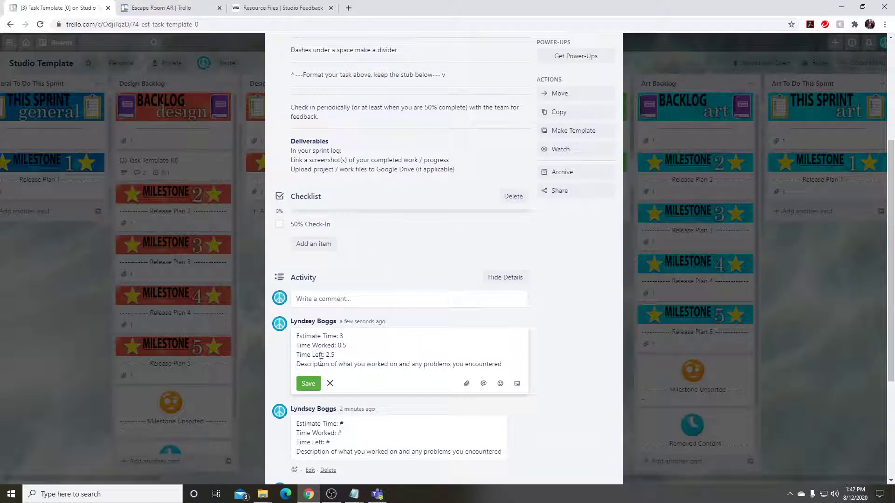
{"action": "left_click", "coordinate": [310, 383]}
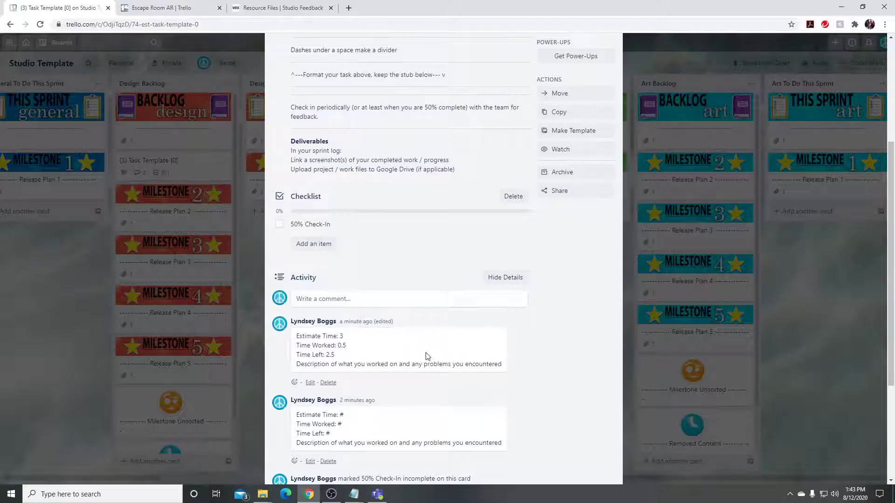
Step: Reopen the newest time-log comment and replace its placeholder description line with "Modeled base mesh for character."
{"action": "left_click", "coordinate": [310, 382]}
{"action": "left_click", "coordinate": [329, 364]}
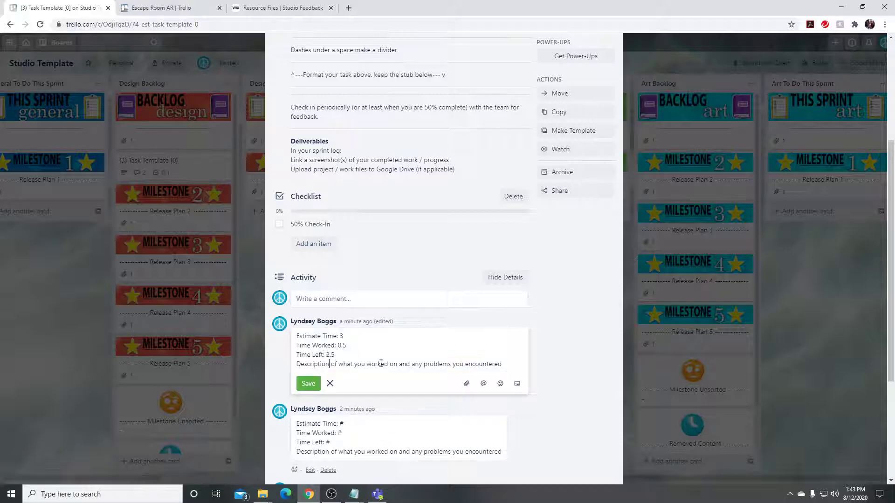
{"action": "left_click_drag", "start_coordinate": [504, 364], "coordinate": [296, 364]}
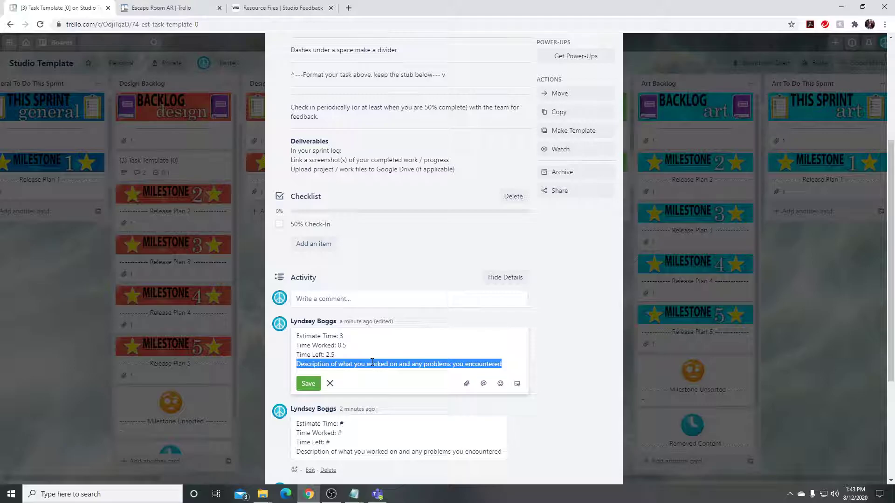
{"action": "type", "text": "Modeled base mesh for c"}
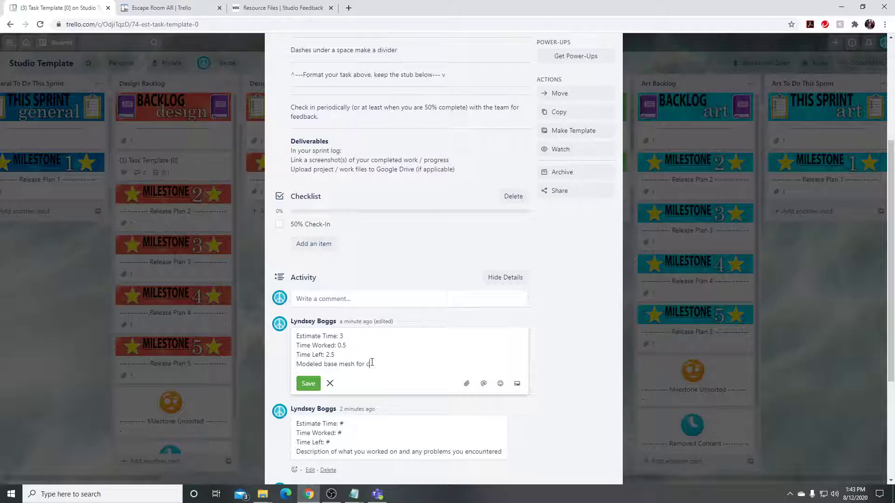
{"action": "type", "text": "haracter"}
{"action": "left_click_drag", "start_coordinate": [341, 336], "coordinate": [345, 336]}
{"action": "left_click_drag", "start_coordinate": [306, 363], "coordinate": [395, 364]}
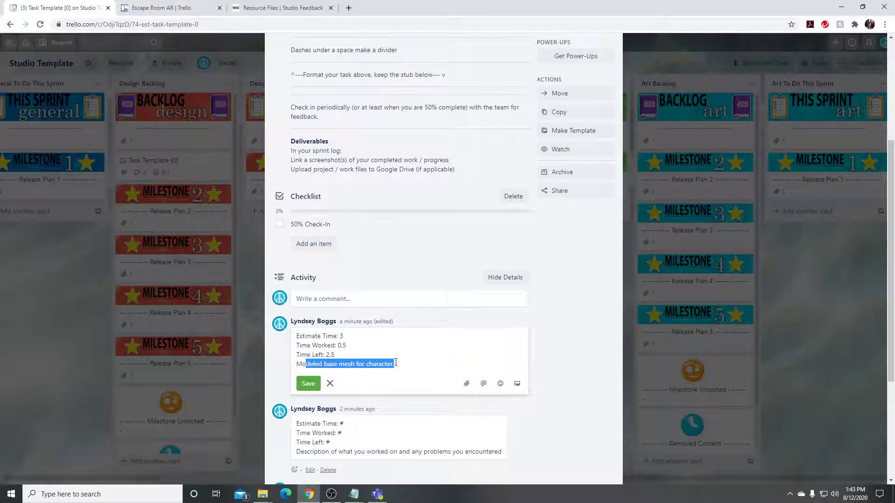
{"action": "left_click", "coordinate": [366, 364]}
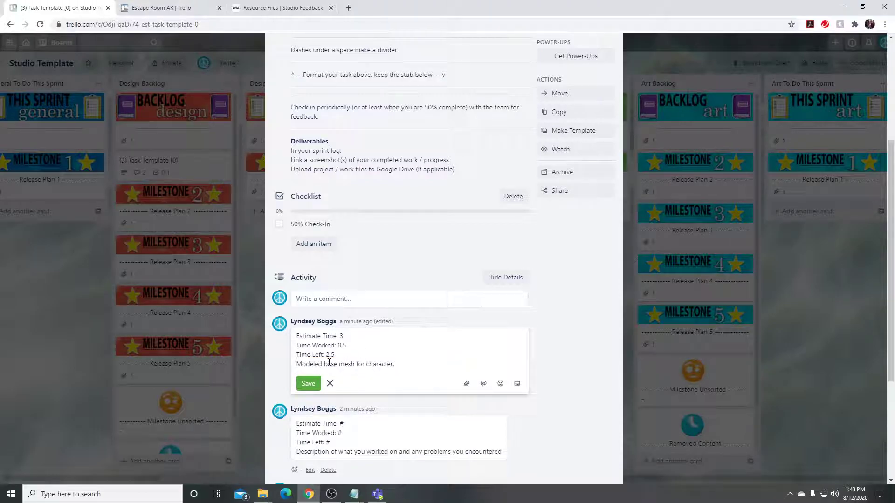
Step: Reword the description to "Modeled upper torso and arm of character. Need to model remainder of body and head." and save the comment
{"action": "left_click_drag", "start_coordinate": [324, 364], "coordinate": [395, 364]}
{"action": "type", "text": "ft: 2.5 Modeled "}
{"action": "type", "text": "upper to"}
{"action": "type", "text": "rso and "}
{"action": "type", "text": "arm of characte"}
{"action": "type", "text": "r. "}
{"action": "type", "text": "Ne"}
{"action": "type", "text": "ed to mo"}
{"action": "type", "text": "del remainder "}
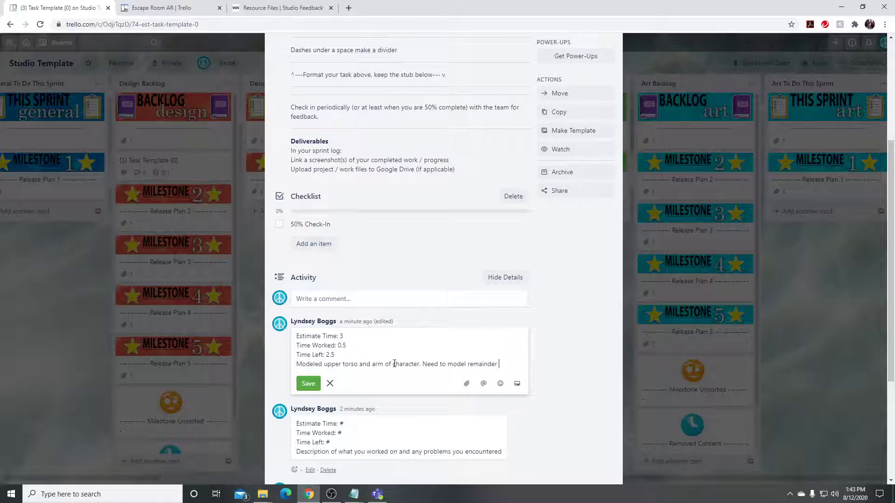
{"action": "type", "text": "of body and head."}
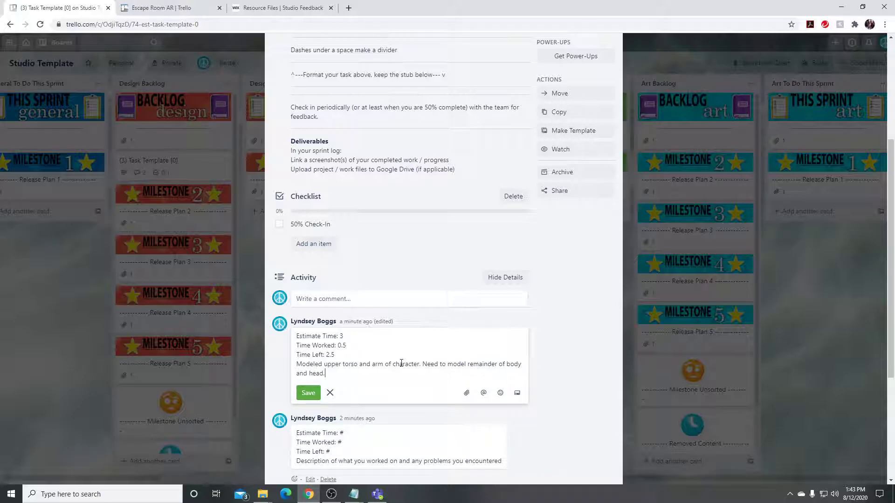
{"action": "left_click", "coordinate": [308, 393]}
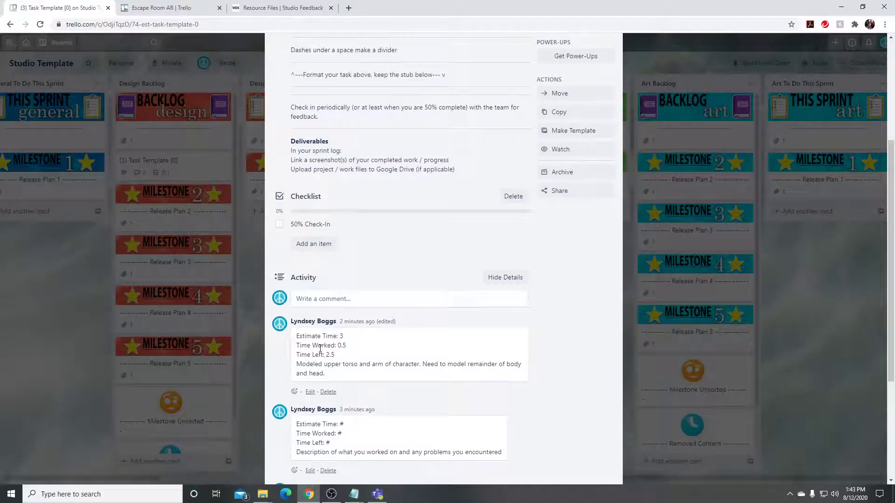
Step: Copy the full text of the newest time-log comment into a new comment on the same card
{"action": "left_click_drag", "start_coordinate": [329, 380], "coordinate": [295, 334]}
{"action": "key", "text": "ctrl+c"}
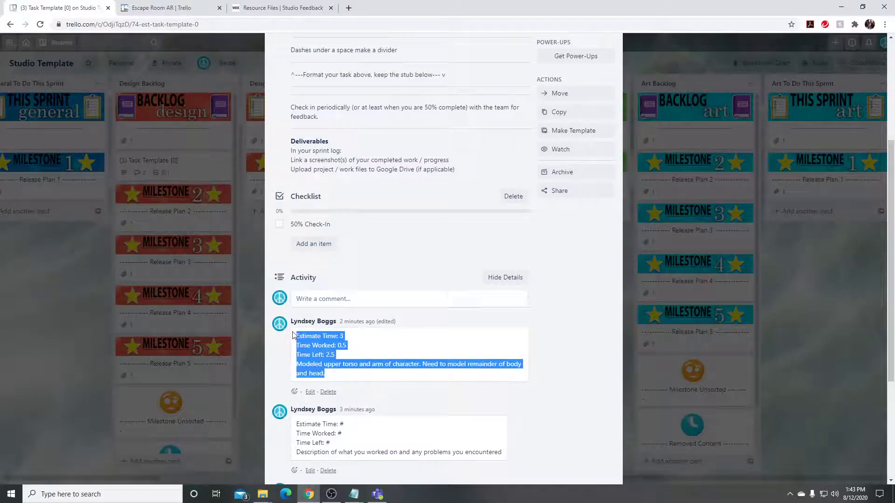
{"action": "left_click", "coordinate": [319, 301]}
{"action": "key", "text": "ctrl+v"}
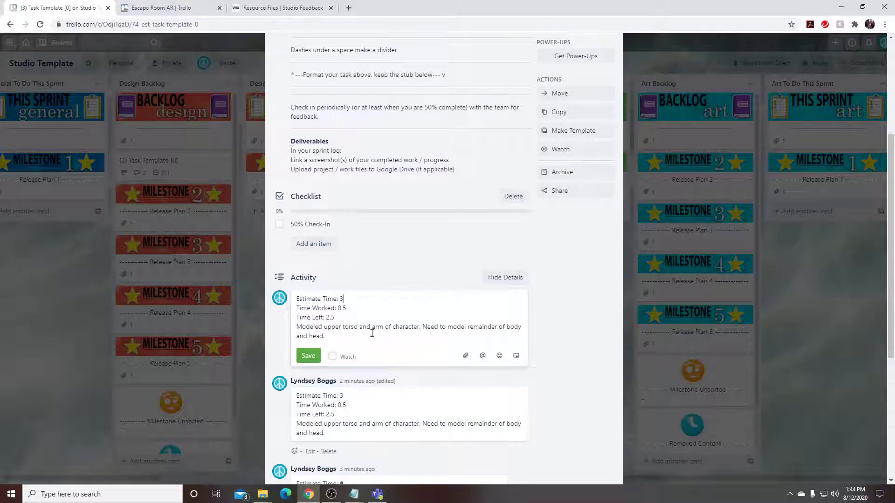
Step: In the new comment, set Estimate Time to 2.5, Time Worked to 2 and Time Left to 0
{"action": "double_click", "coordinate": [346, 299]}
{"action": "type", "text": "2.5"}
{"action": "left_click_drag", "start_coordinate": [339, 308], "coordinate": [347, 307]}
{"action": "type", "text": "2"}
{"action": "left_click_drag", "start_coordinate": [326, 317], "coordinate": [334, 318]}
{"action": "type", "text": "0"}
Step: Replace the new comment's description with "Completed character base mesh, proceeding to next task." and save the comment
{"action": "left_click_drag", "start_coordinate": [328, 336], "coordinate": [297, 327]}
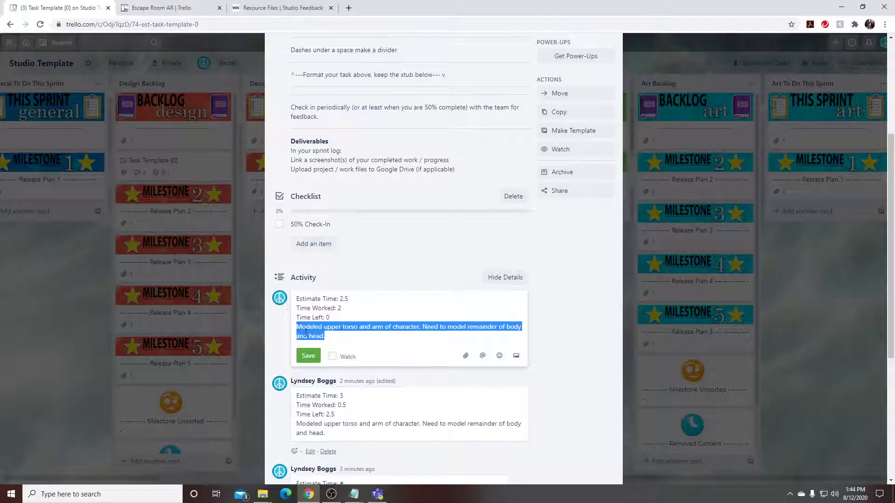
{"action": "type", "text": "Compl"}
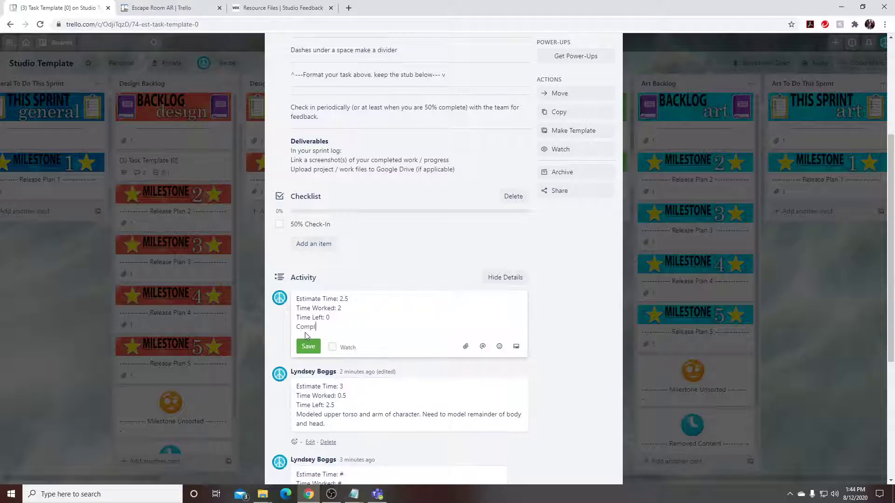
{"action": "type", "text": "eted character base mesh, proceed ing to next task."}
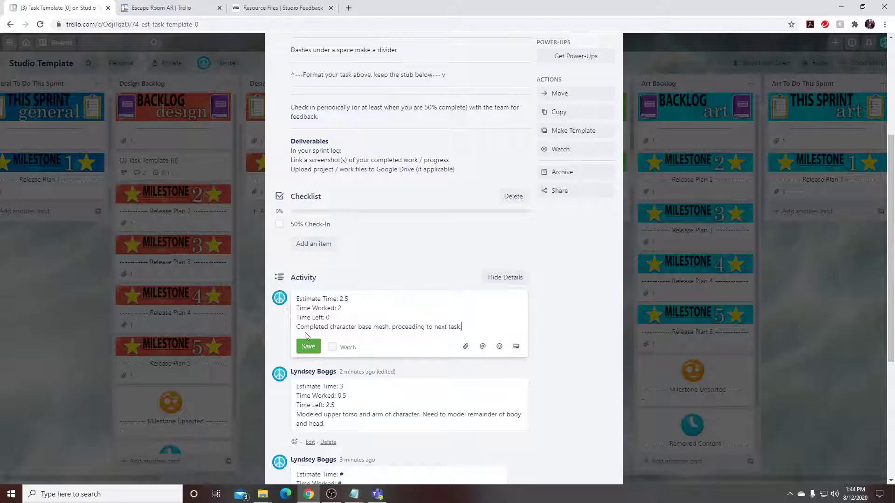
{"action": "left_click", "coordinate": [301, 347]}
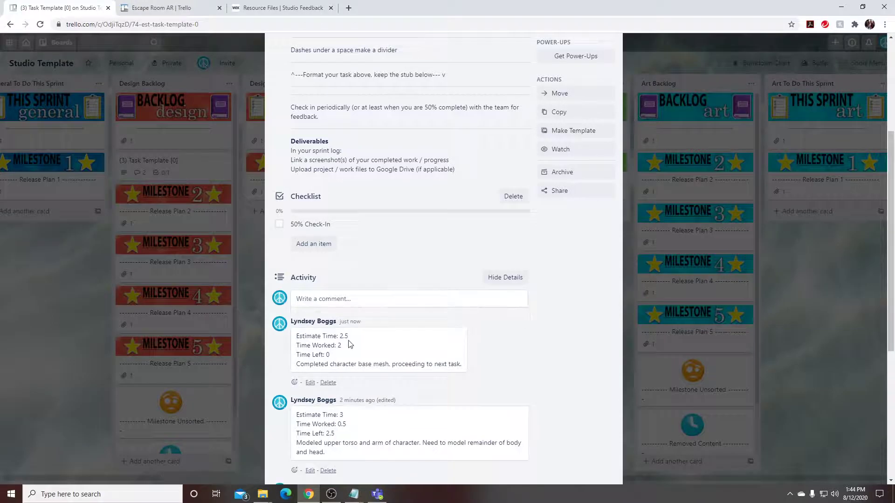
Step: Change the bracketed worked time in the card title to 0.5 so it reads "(3) Task Template [0.5]"
{"action": "scroll", "coordinate": [351, 394], "scroll_direction": "down", "scroll_amount": 1}
{"action": "scroll", "coordinate": [351, 395], "scroll_direction": "up", "scroll_amount": 2}
{"action": "scroll", "coordinate": [352, 395], "scroll_direction": "down", "scroll_amount": 3}
{"action": "left_click_drag", "start_coordinate": [336, 331], "coordinate": [353, 332]}
{"action": "scroll", "coordinate": [353, 332], "scroll_direction": "up", "scroll_amount": 6}
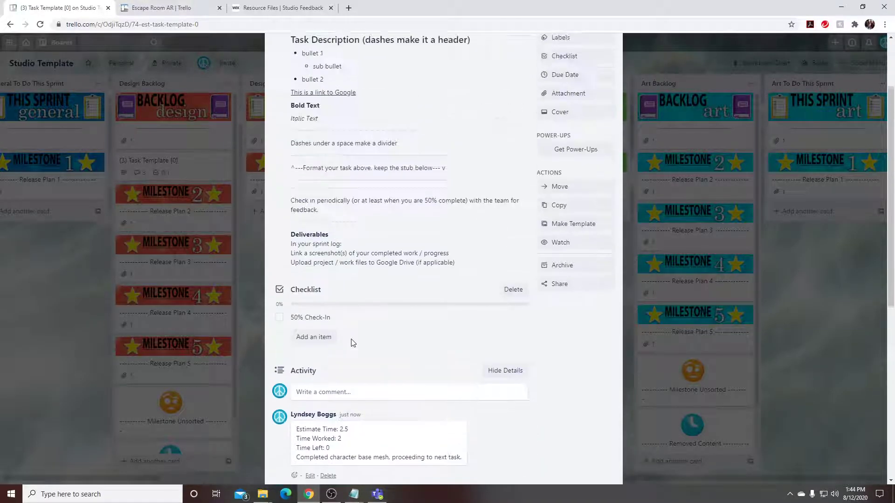
{"action": "left_click", "coordinate": [375, 71]}
{"action": "type", "text": ".5"}
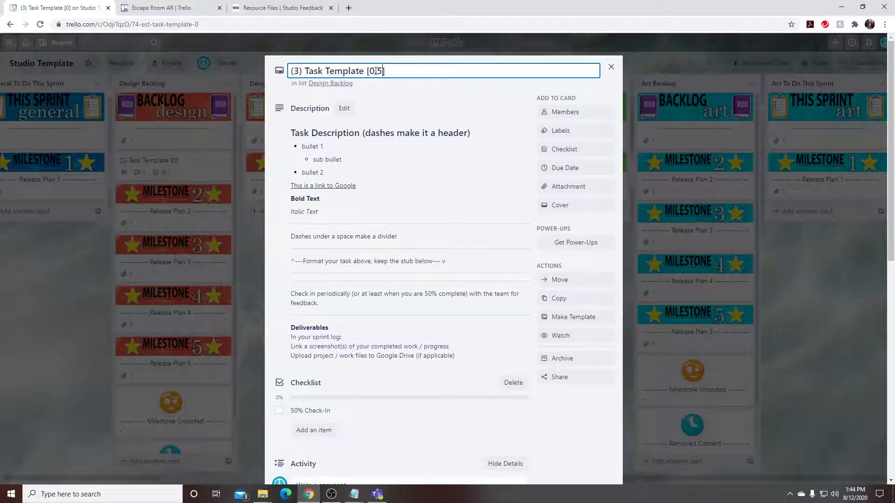
{"action": "left_click", "coordinate": [444, 92]}
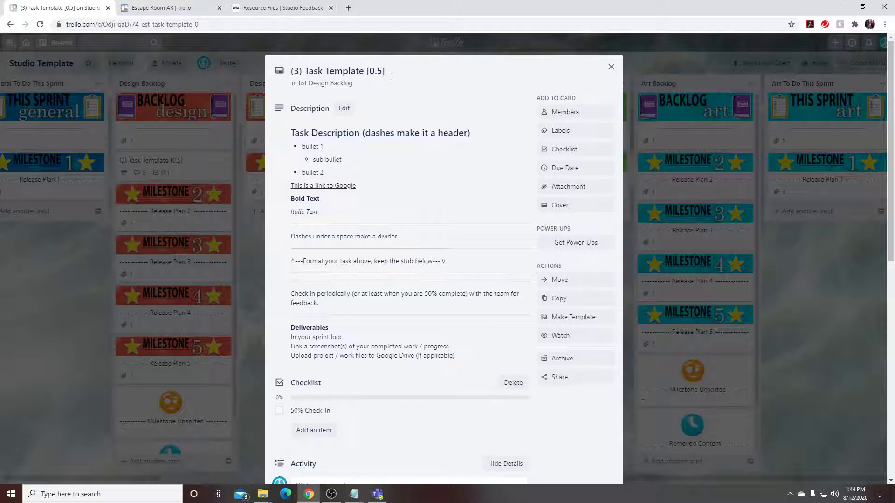
Step: Update the bracketed worked time in the card title to 2.5 so it reads "(3) Task Template [2.5]"
{"action": "scroll", "coordinate": [443, 253], "scroll_direction": "down", "scroll_amount": 7}
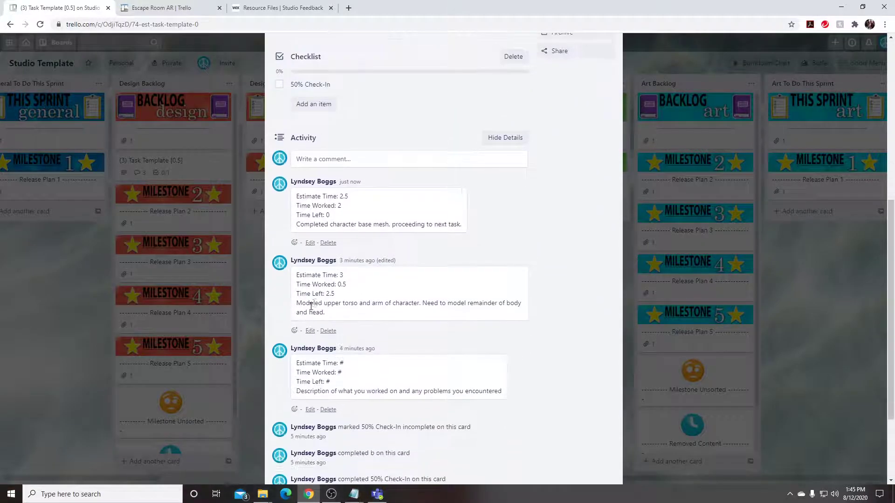
{"action": "scroll", "coordinate": [366, 294], "scroll_direction": "up", "scroll_amount": 1}
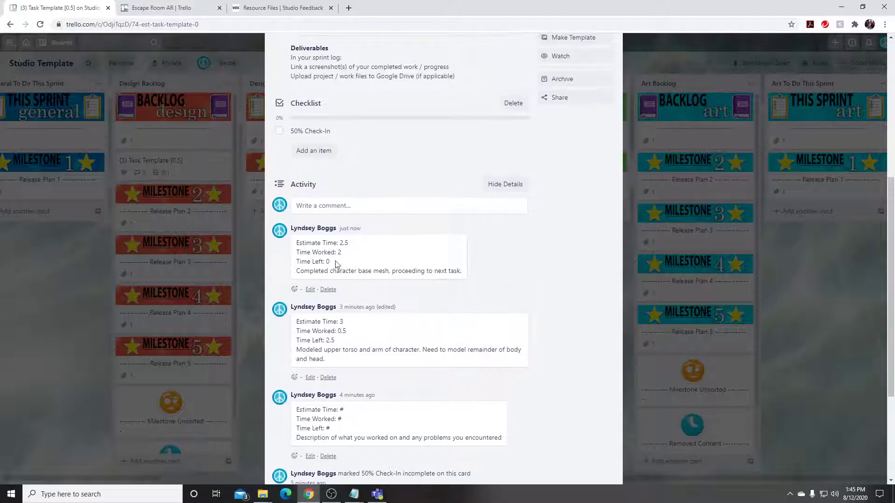
{"action": "double_click", "coordinate": [339, 252]}
{"action": "scroll", "coordinate": [380, 264], "scroll_direction": "up", "scroll_amount": 6}
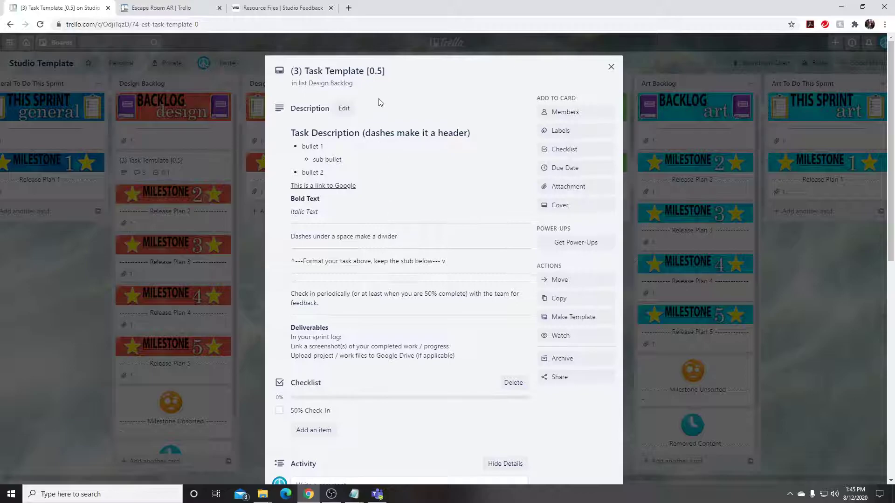
{"action": "left_click", "coordinate": [373, 68]}
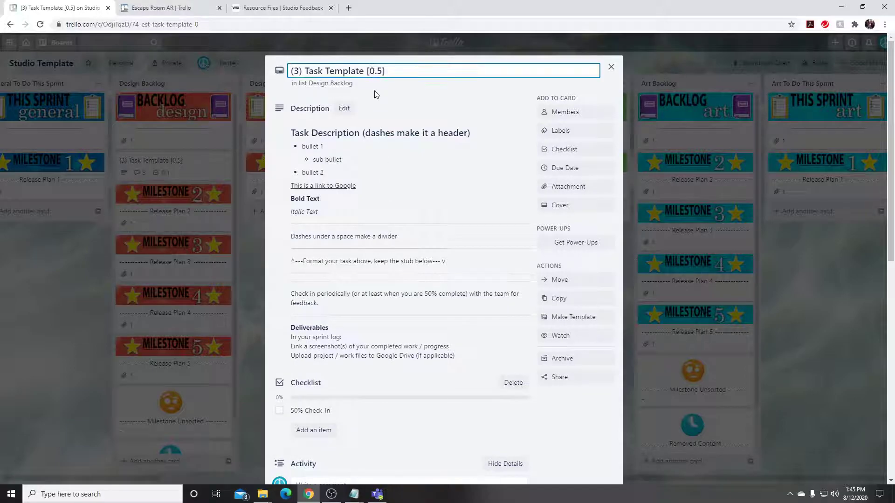
{"action": "key", "text": "Delete"}
{"action": "type", "text": "2"}
{"action": "key", "text": "Return"}
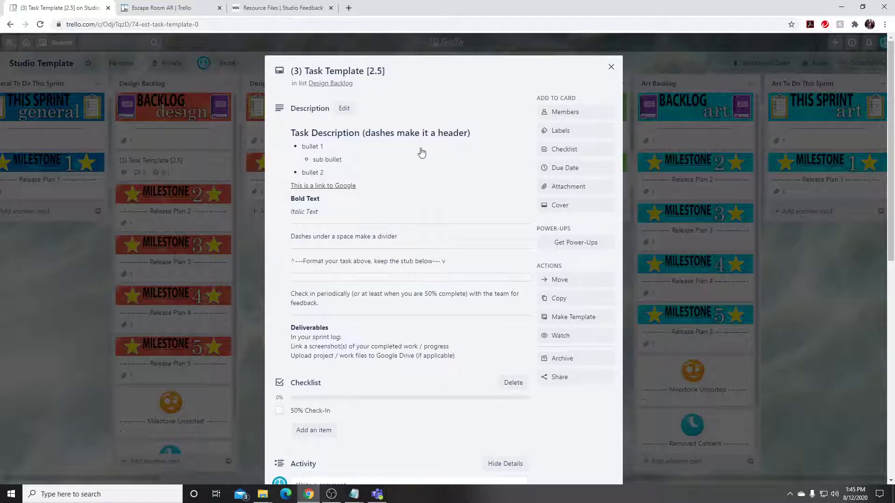
Step: Review the Time Worked values in the two filled-in time-log comments against the card title
{"action": "scroll", "coordinate": [391, 112], "scroll_direction": "down", "scroll_amount": 3}
{"action": "scroll", "coordinate": [373, 93], "scroll_direction": "up", "scroll_amount": 3}
{"action": "scroll", "coordinate": [386, 73], "scroll_direction": "down", "scroll_amount": 7}
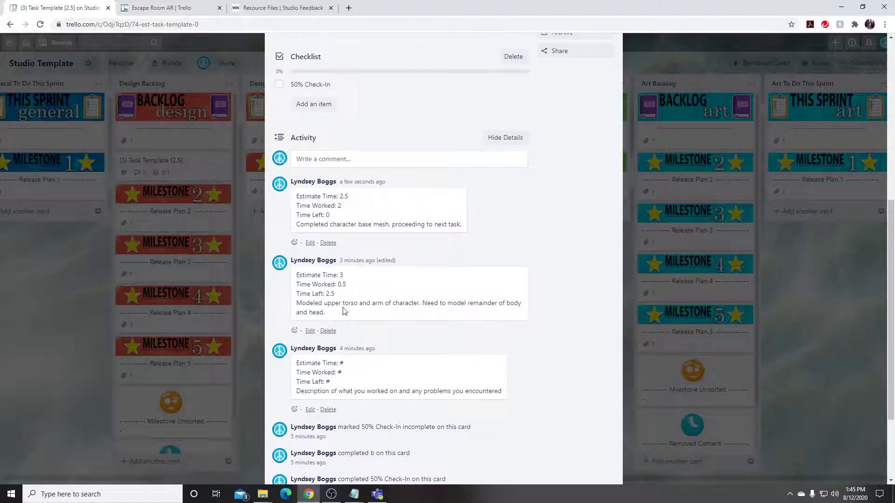
{"action": "scroll", "coordinate": [326, 325], "scroll_direction": "up", "scroll_amount": 1}
{"action": "left_click_drag", "start_coordinate": [338, 331], "coordinate": [349, 337]}
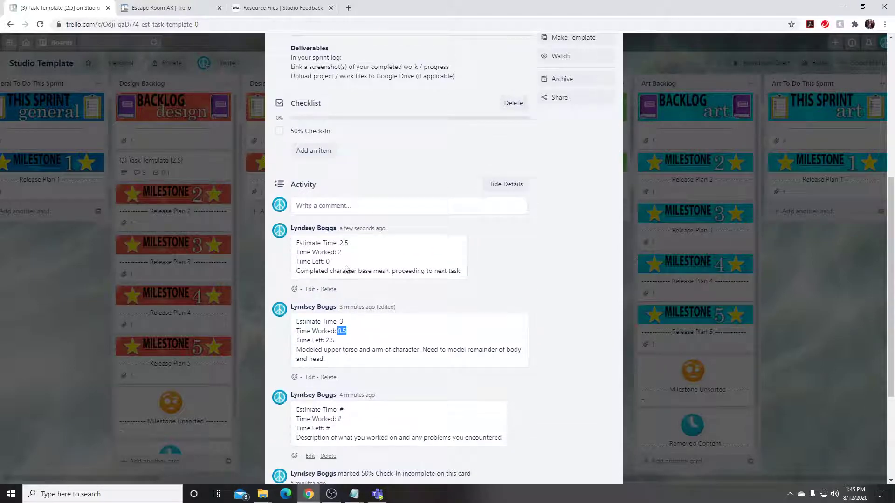
{"action": "left_click_drag", "start_coordinate": [338, 254], "coordinate": [345, 254]}
{"action": "scroll", "coordinate": [353, 297], "scroll_direction": "up", "scroll_amount": 1}
{"action": "scroll", "coordinate": [353, 297], "scroll_direction": "up", "scroll_amount": 5}
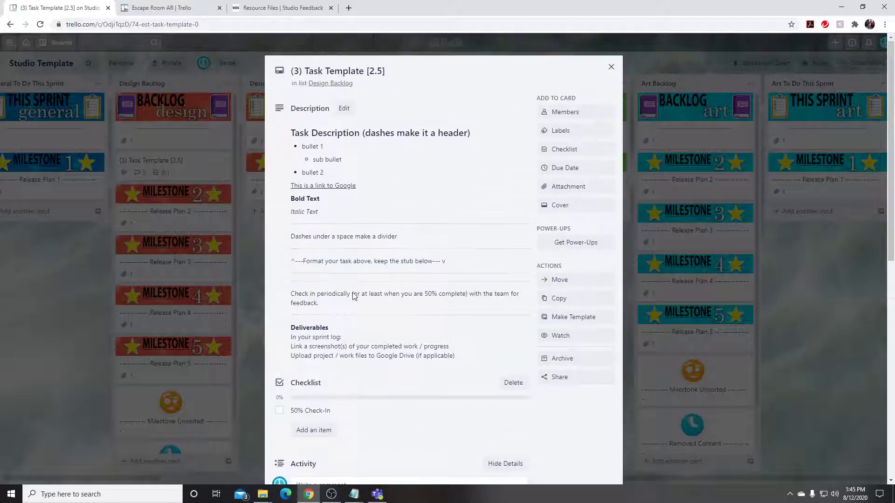
Step: Reset the bracketed worked time in the card title to 0 so it reads "(3) Task Template [0]"
{"action": "left_click", "coordinate": [378, 72]}
{"action": "left_click_drag", "start_coordinate": [370, 72], "coordinate": [382, 71]}
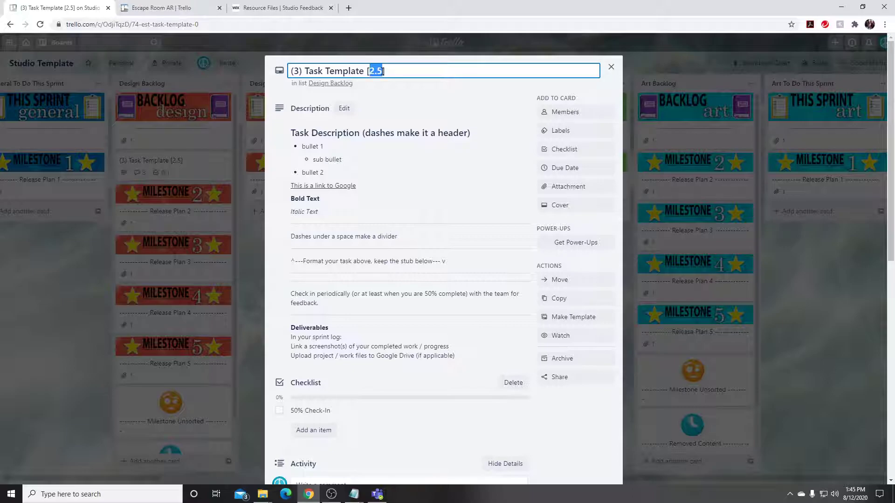
{"action": "type", "text": "0"}
{"action": "key", "text": "Return"}
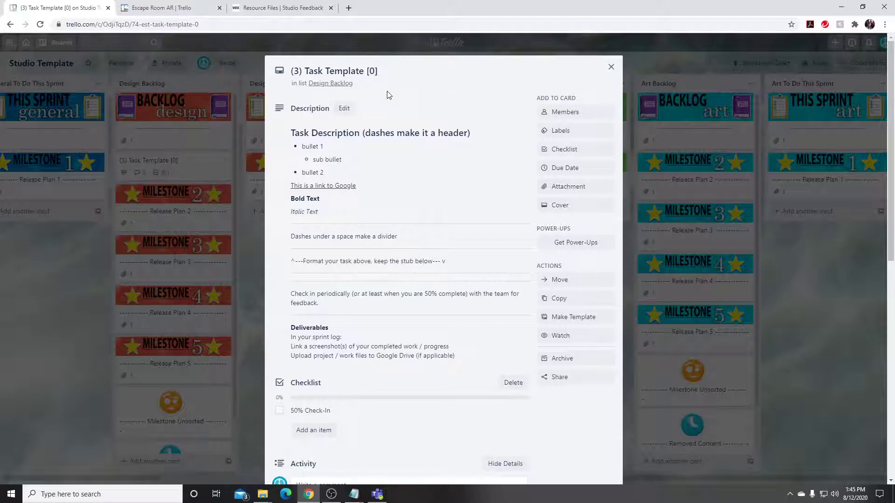
Step: Review the estimate in parentheses and the worked time in brackets in the card title
{"action": "double_click", "coordinate": [296, 71]}
{"action": "left_click", "coordinate": [398, 94]}
{"action": "double_click", "coordinate": [372, 70]}
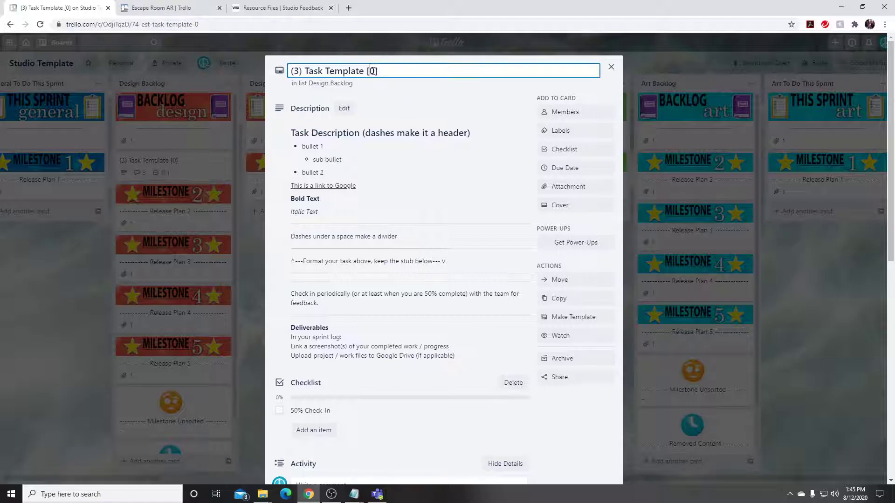
{"action": "double_click", "coordinate": [296, 70]}
{"action": "double_click", "coordinate": [372, 71]}
{"action": "left_click", "coordinate": [370, 69]}
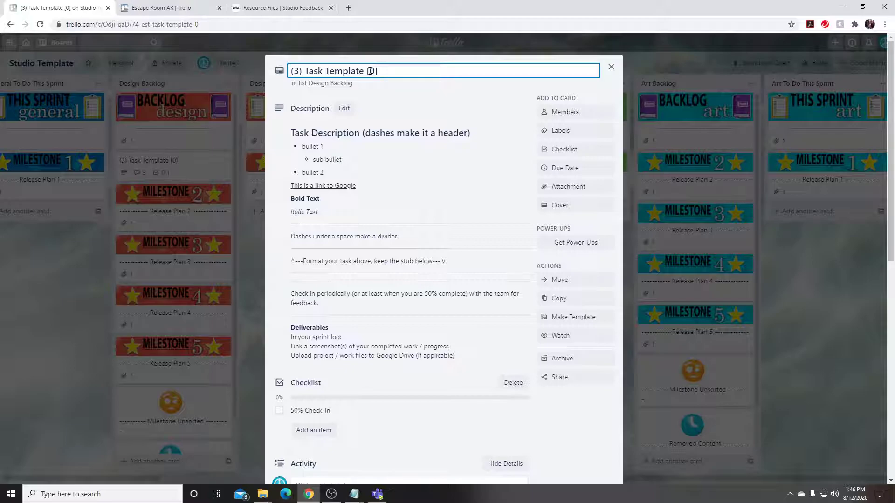
{"action": "double_click", "coordinate": [299, 71]}
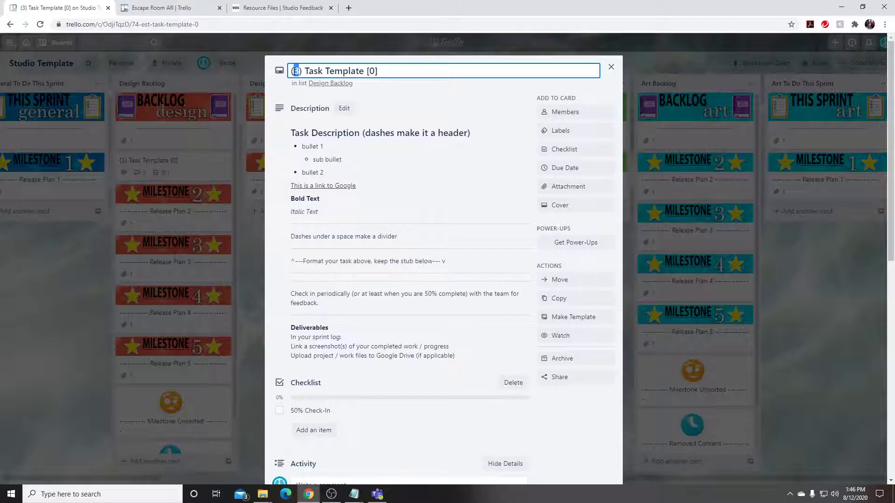
{"action": "left_click", "coordinate": [372, 71]}
{"action": "double_click", "coordinate": [299, 71]}
{"action": "left_click", "coordinate": [360, 89]}
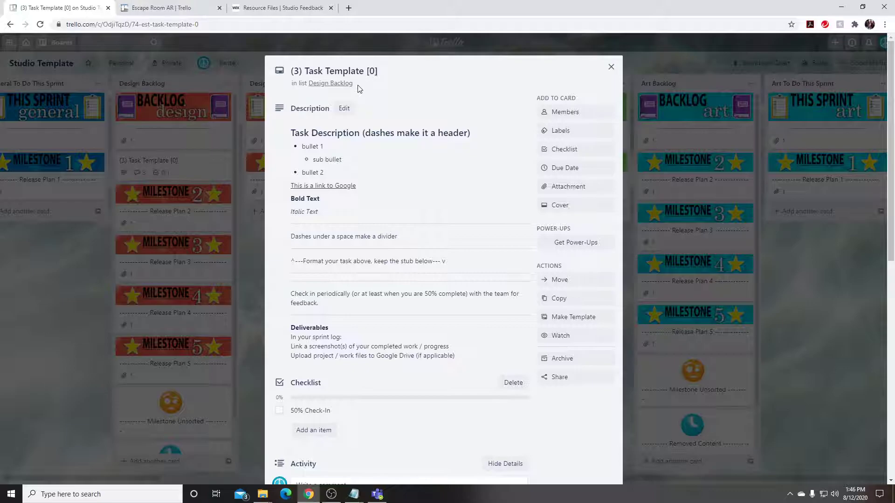
Step: Replace the estimate number in the card title with Est so it reads "(Est) Task Template [0]"
{"action": "left_click", "coordinate": [300, 70]}
{"action": "double_click", "coordinate": [300, 70]}
{"action": "type", "text": "Es"}
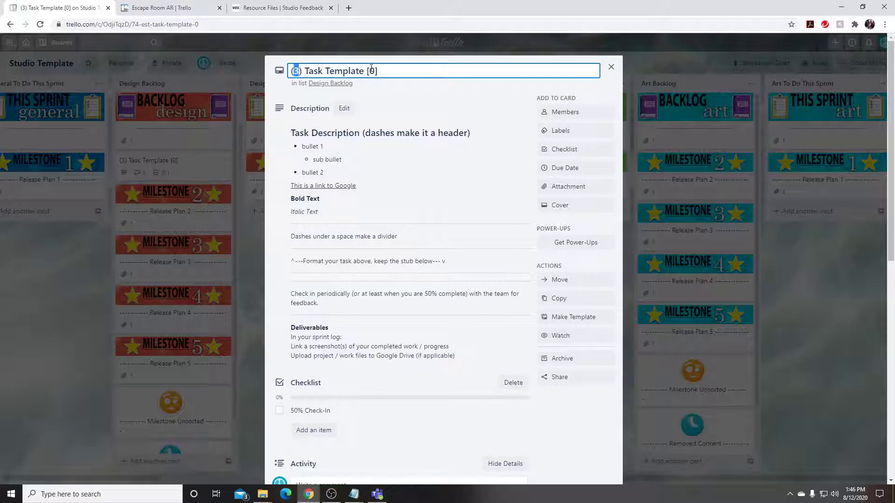
{"action": "type", "text": "t"}
{"action": "key", "text": "Return"}
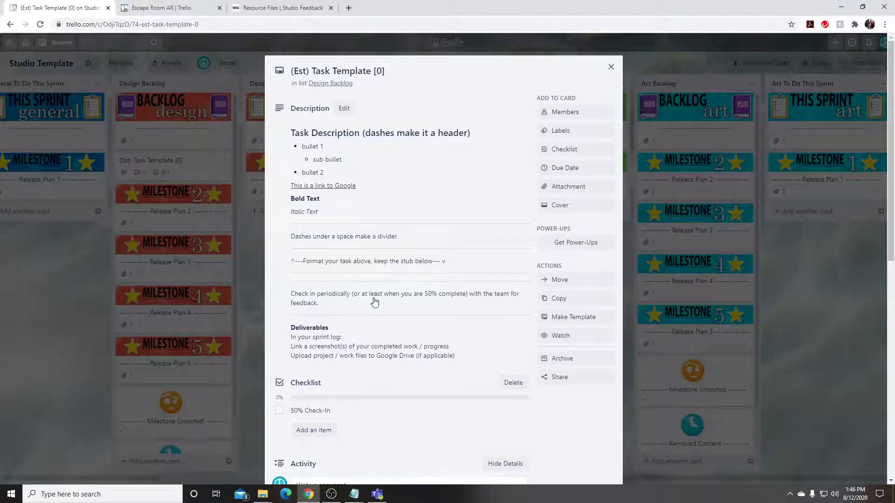
Step: Delete the two filled-in time-log comments from the card's activity, keeping only the # placeholder comment
{"action": "scroll", "coordinate": [368, 291], "scroll_direction": "down", "scroll_amount": 3}
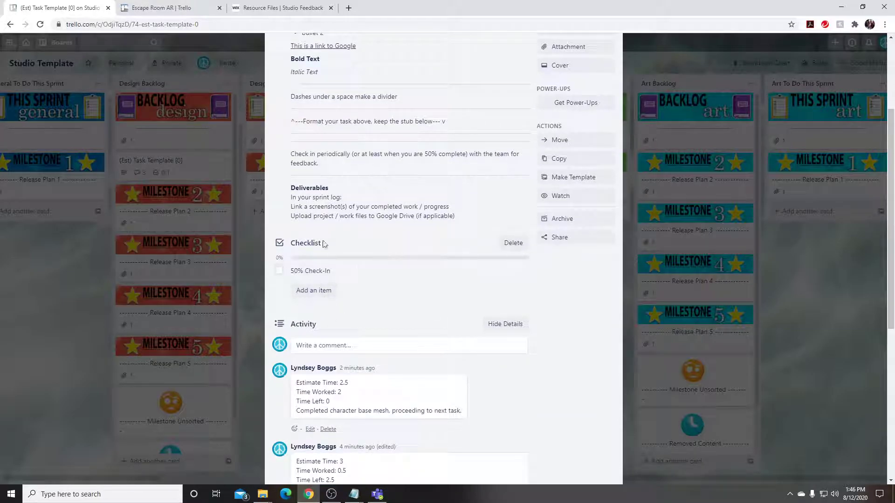
{"action": "scroll", "coordinate": [420, 331], "scroll_direction": "down", "scroll_amount": 4}
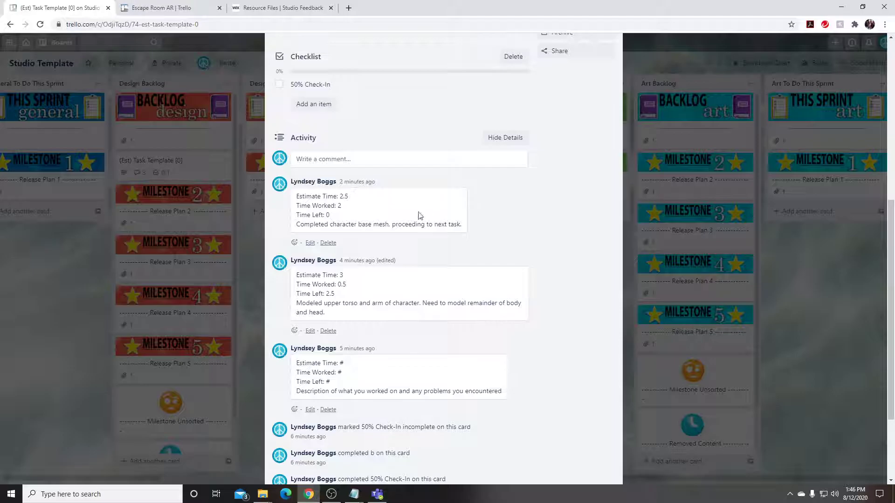
{"action": "left_click", "coordinate": [329, 244]}
{"action": "left_click", "coordinate": [376, 307]}
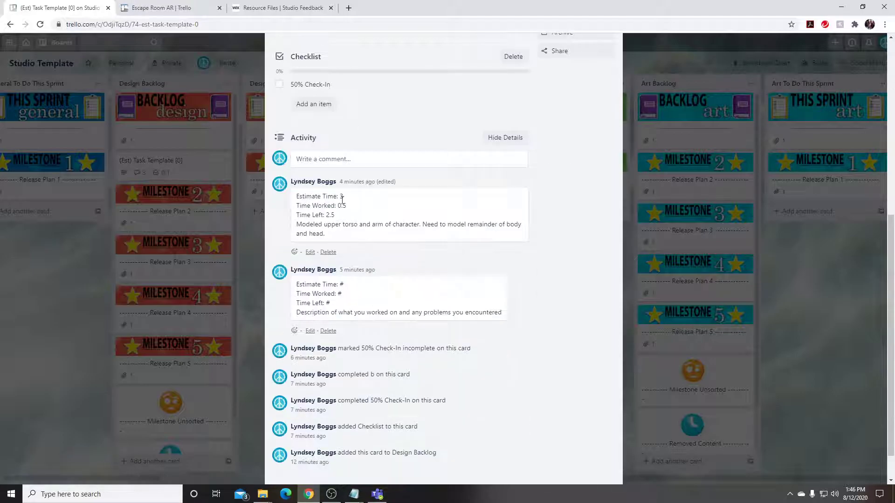
{"action": "left_click", "coordinate": [329, 252]}
{"action": "left_click", "coordinate": [359, 313]}
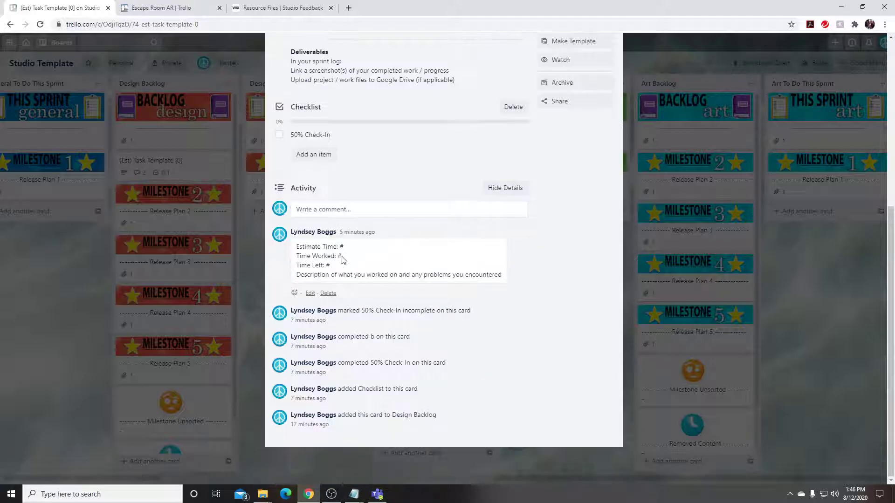
Step: Review the placeholder time-log comment, especially its line describing work done and problems encountered, and close the card
{"action": "left_click_drag", "start_coordinate": [298, 246], "coordinate": [539, 290]}
{"action": "left_click", "coordinate": [488, 271]}
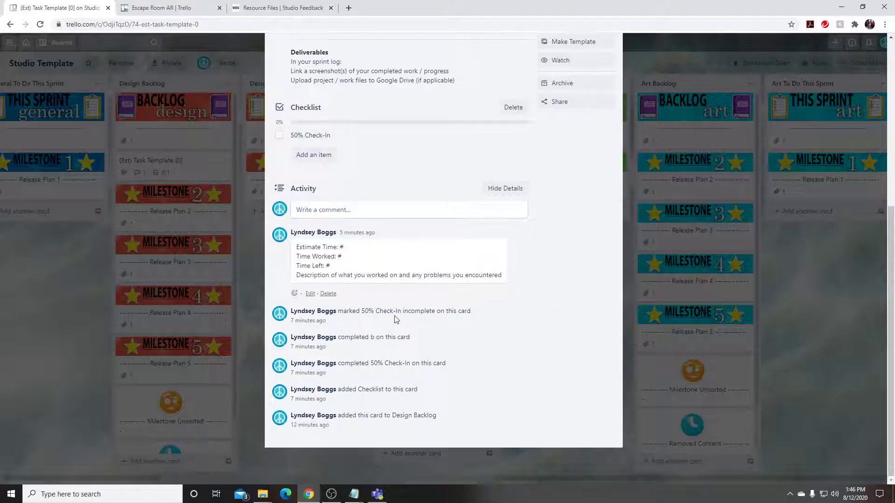
{"action": "scroll", "coordinate": [395, 320], "scroll_direction": "up", "scroll_amount": 1}
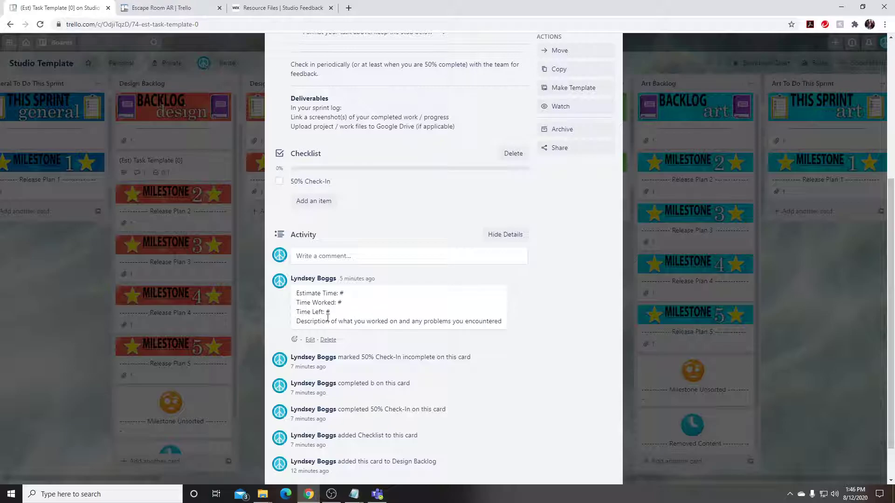
{"action": "scroll", "coordinate": [480, 319], "scroll_direction": "up", "scroll_amount": 5}
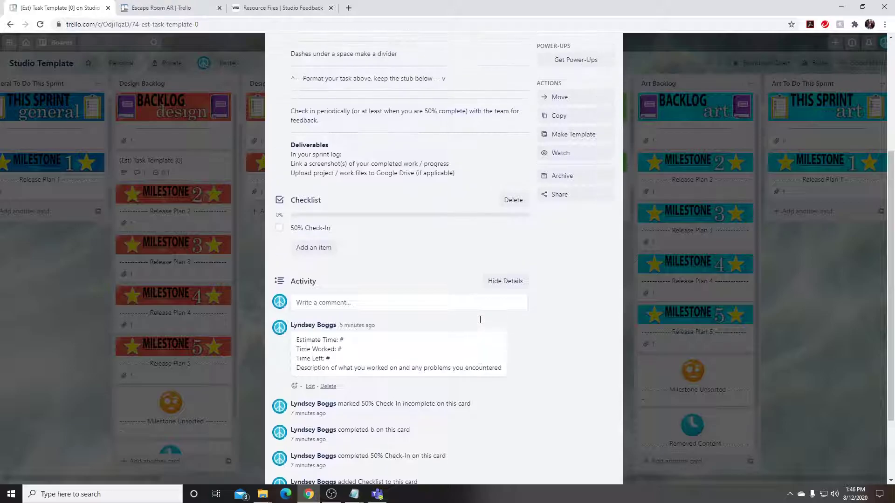
{"action": "scroll", "coordinate": [437, 355], "scroll_direction": "down", "scroll_amount": 4}
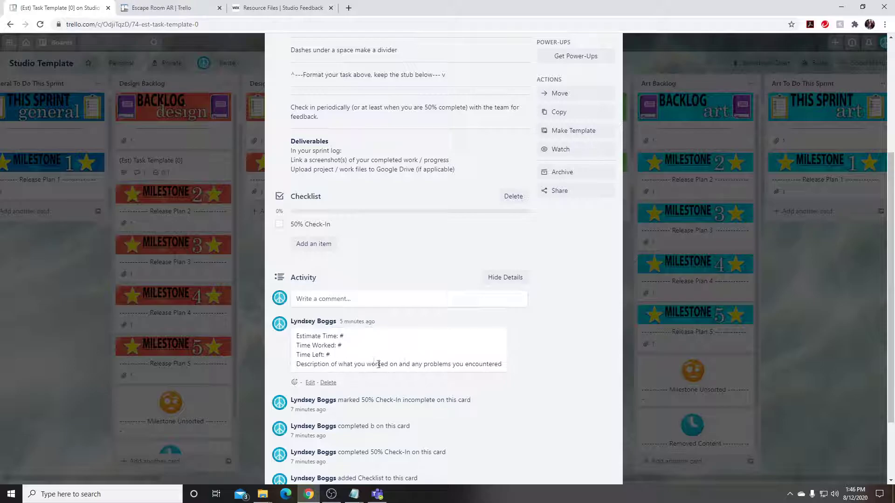
{"action": "left_click_drag", "start_coordinate": [397, 365], "coordinate": [479, 362]}
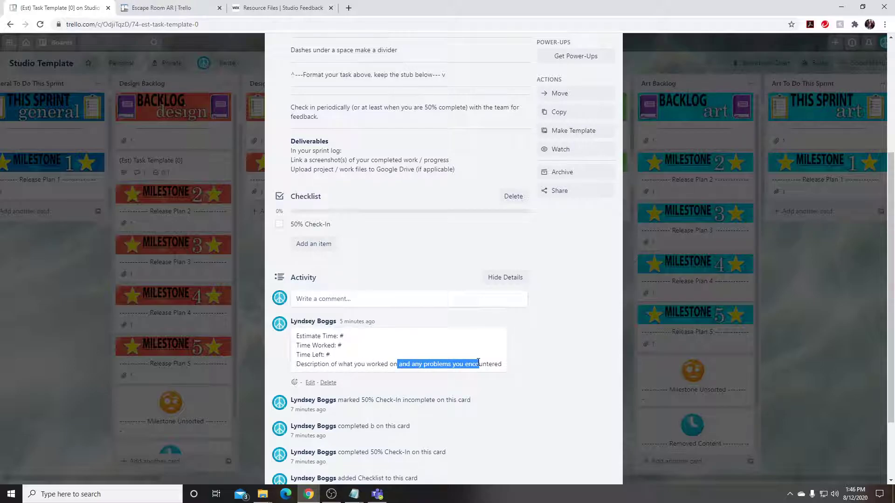
{"action": "left_click", "coordinate": [499, 365]}
{"action": "left_click_drag", "start_coordinate": [502, 366], "coordinate": [299, 365]}
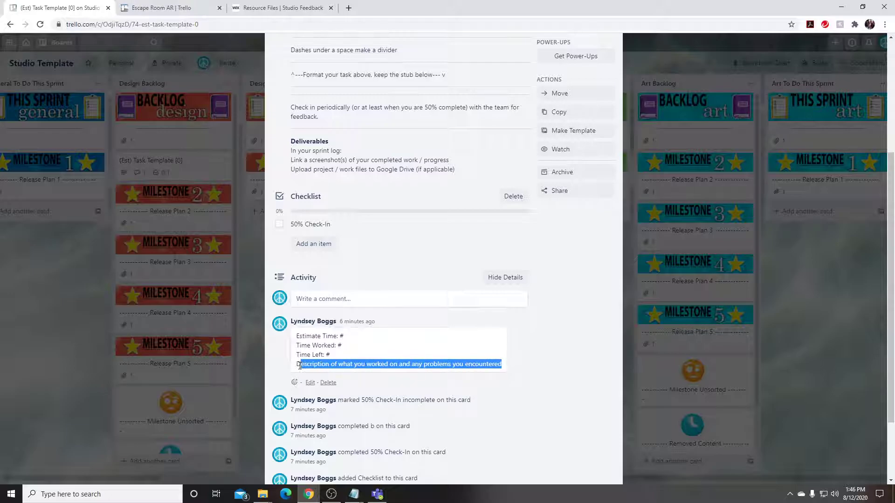
{"action": "scroll", "coordinate": [367, 364], "scroll_direction": "up", "scroll_amount": 2}
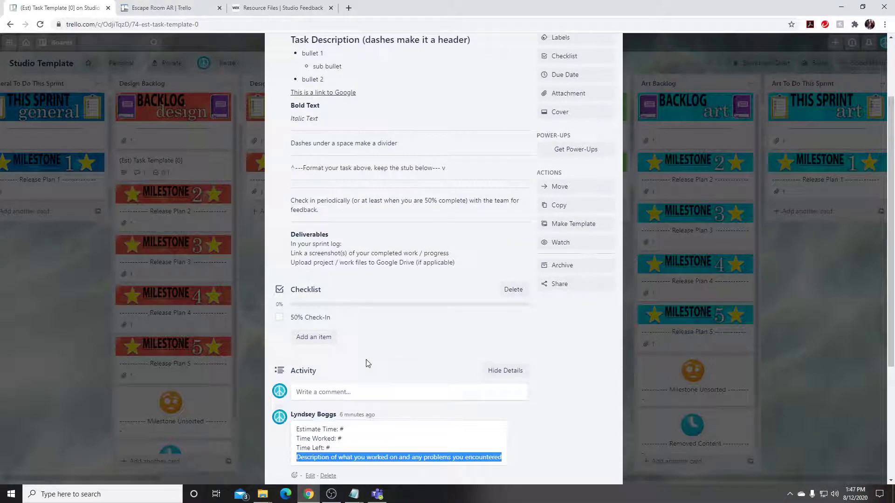
{"action": "scroll", "coordinate": [367, 363], "scroll_direction": "down", "scroll_amount": 2}
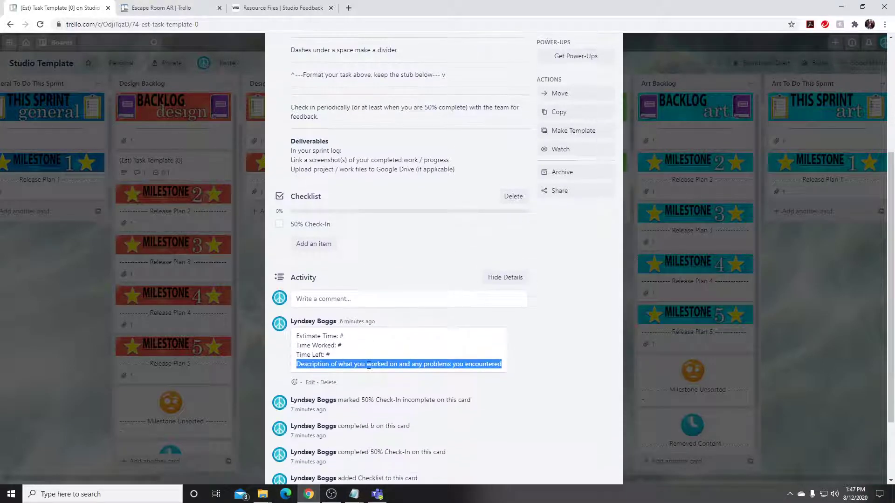
{"action": "scroll", "coordinate": [408, 363], "scroll_direction": "up", "scroll_amount": 1}
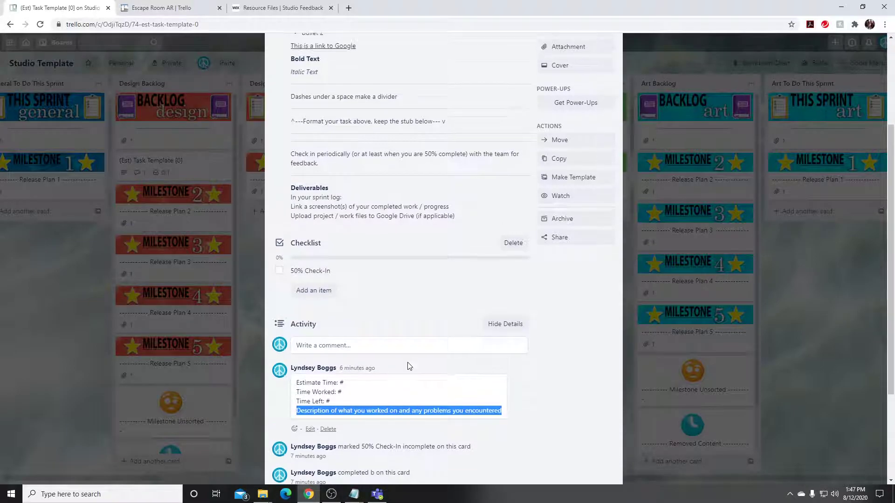
{"action": "scroll", "coordinate": [440, 344], "scroll_direction": "up", "scroll_amount": 1}
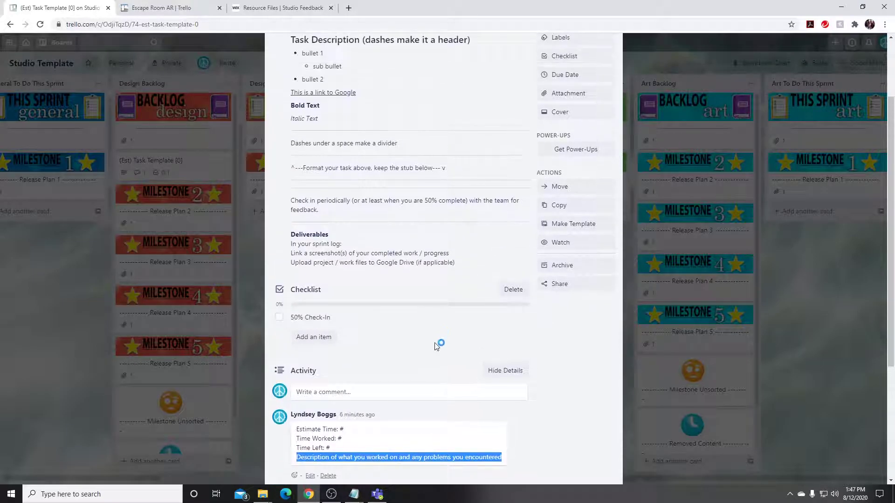
{"action": "scroll", "coordinate": [406, 363], "scroll_direction": "down", "scroll_amount": 2}
{"action": "left_click", "coordinate": [389, 361]}
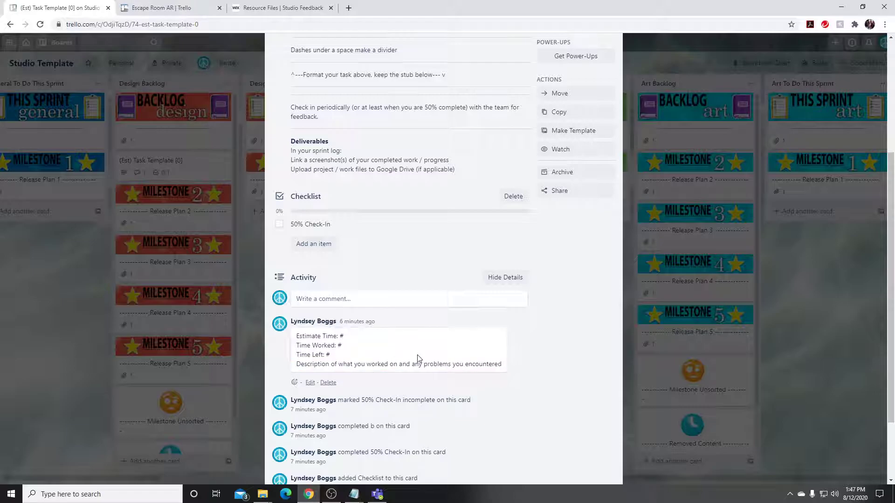
{"action": "scroll", "coordinate": [466, 303], "scroll_direction": "up", "scroll_amount": 4}
{"action": "scroll", "coordinate": [396, 364], "scroll_direction": "down", "scroll_amount": 3}
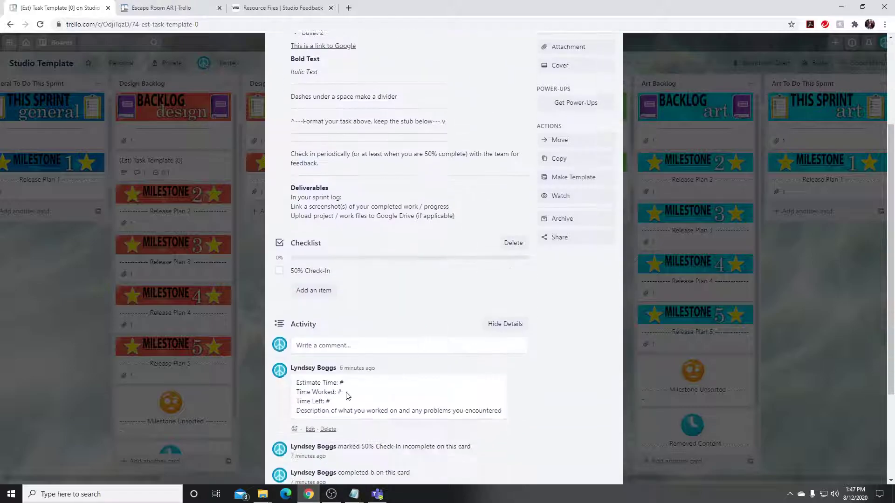
{"action": "left_click_drag", "start_coordinate": [325, 410], "coordinate": [456, 411]}
{"action": "left_click", "coordinate": [561, 311]}
{"action": "scroll", "coordinate": [394, 312], "scroll_direction": "up", "scroll_amount": 3}
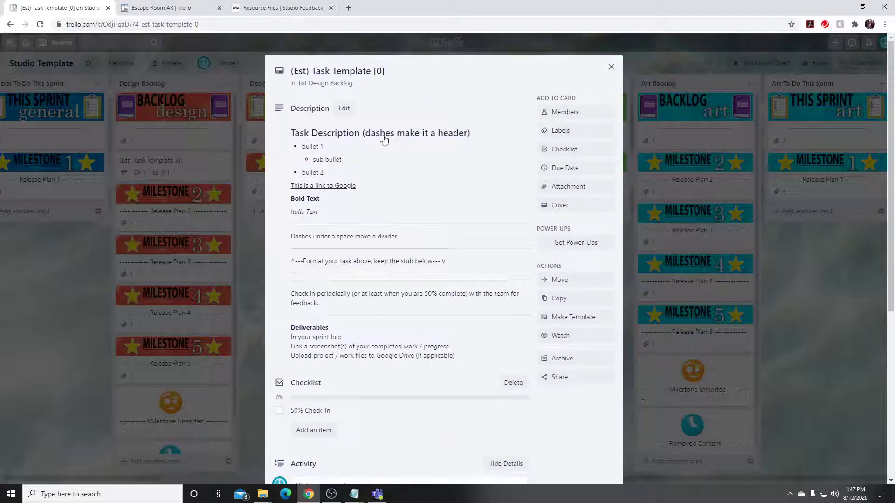
{"action": "scroll", "coordinate": [463, 234], "scroll_direction": "down", "scroll_amount": 5}
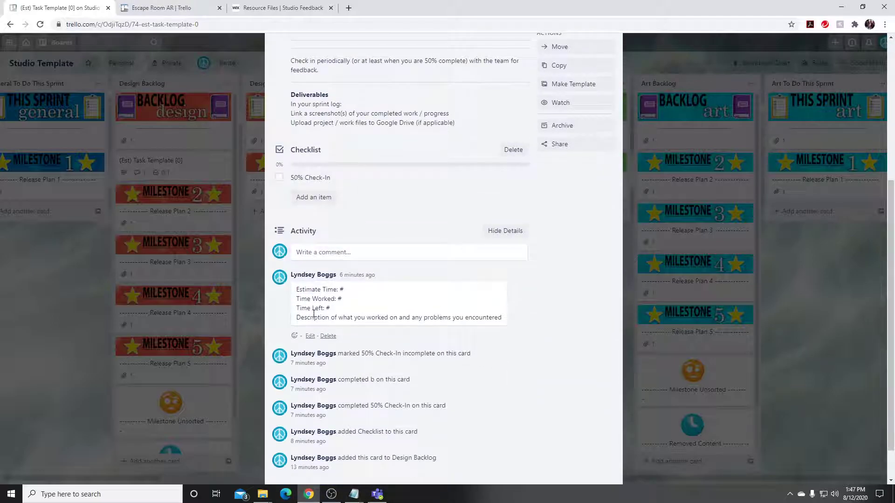
{"action": "left_click", "coordinate": [257, 312]}
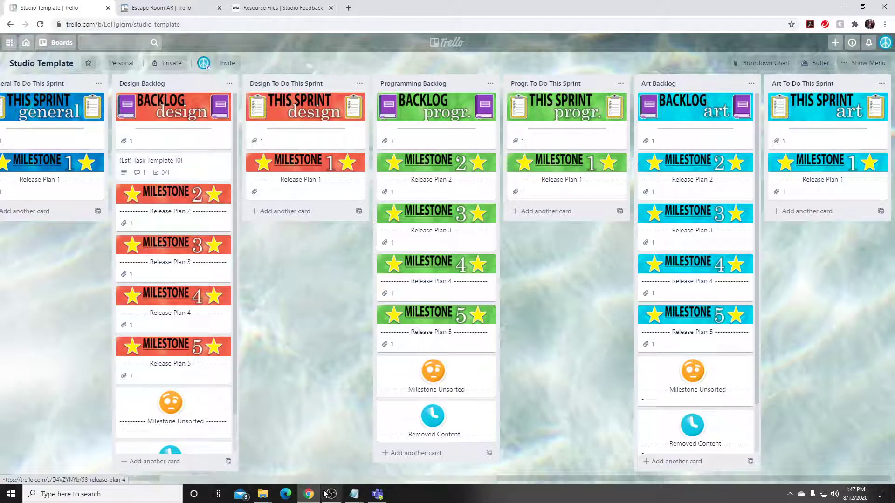
Step: Switch to Notepad to check the topics in Trello_Video_03_Notes.txt, and return to the Trello board
{"action": "mouse_move", "coordinate": [353, 493]}
{"action": "left_click", "coordinate": [369, 450]}
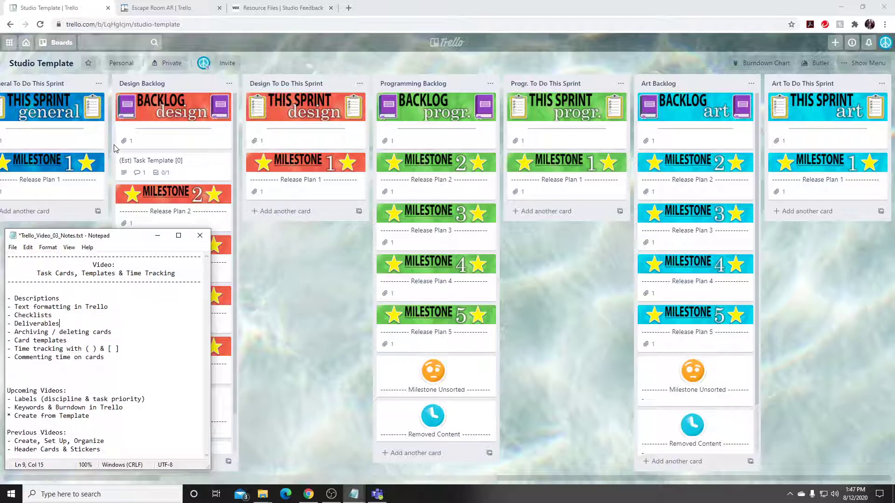
{"action": "left_click", "coordinate": [301, 278]}
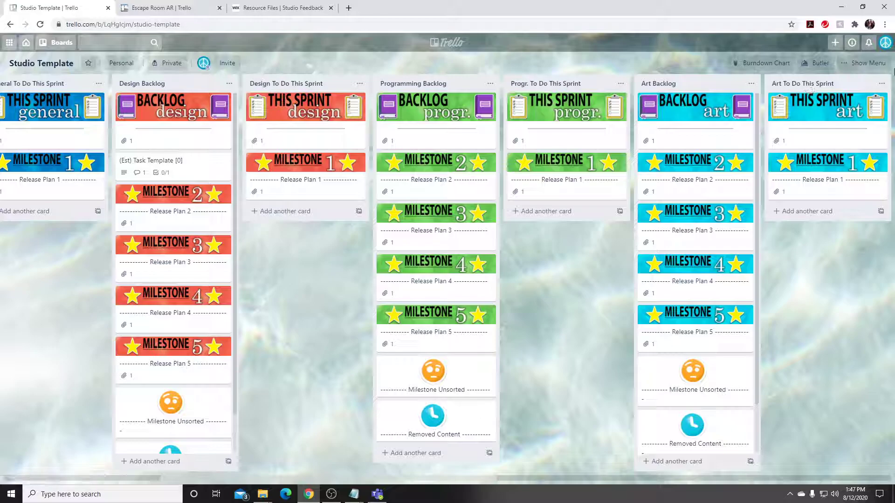
Step: Open the "(Est) Task Template [0]" card, view the labels it offers and close the card
{"action": "left_click", "coordinate": [199, 169]}
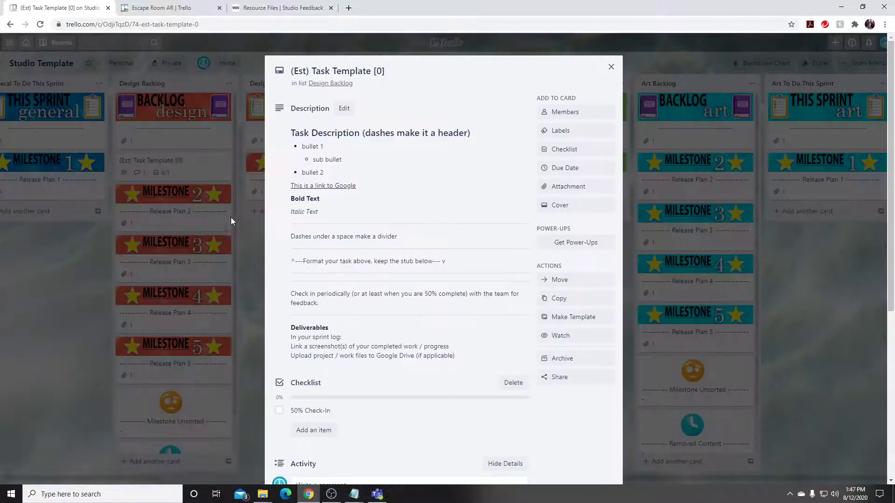
{"action": "left_click", "coordinate": [563, 130]}
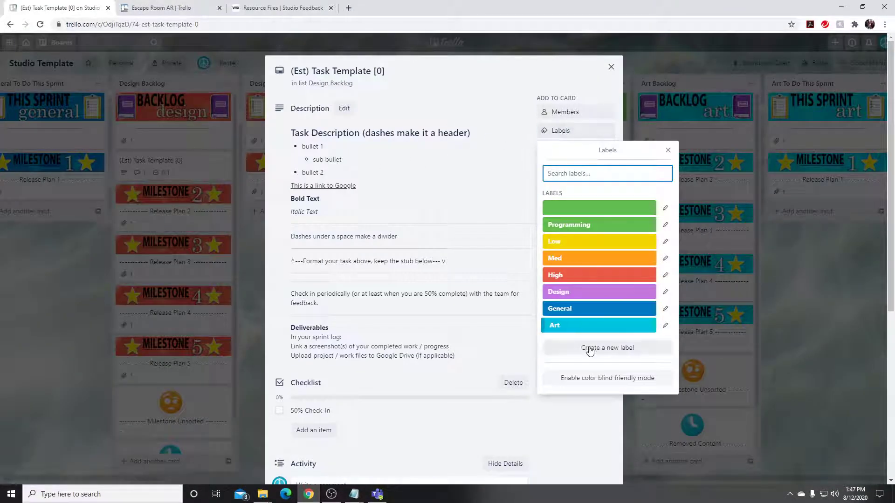
{"action": "left_click", "coordinate": [821, 135]}
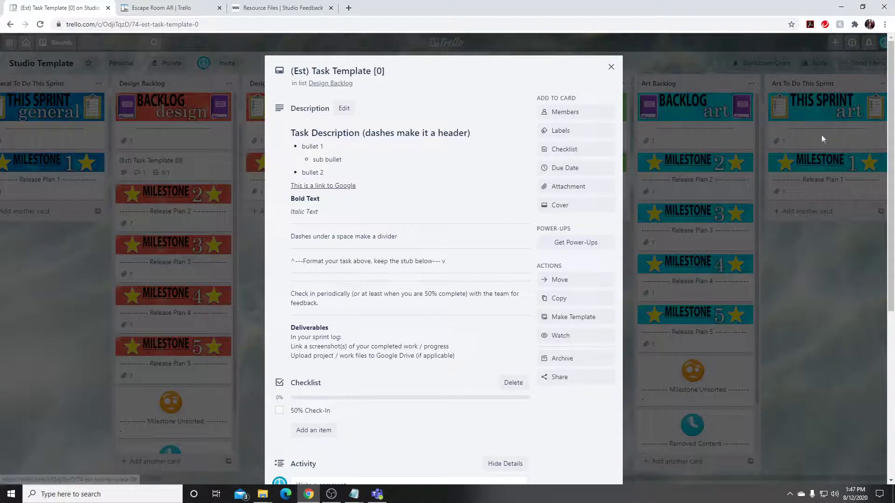
{"action": "left_click", "coordinate": [809, 206]}
Step: Open the board's label list and delete the Programming label
{"action": "left_click", "coordinate": [868, 63]}
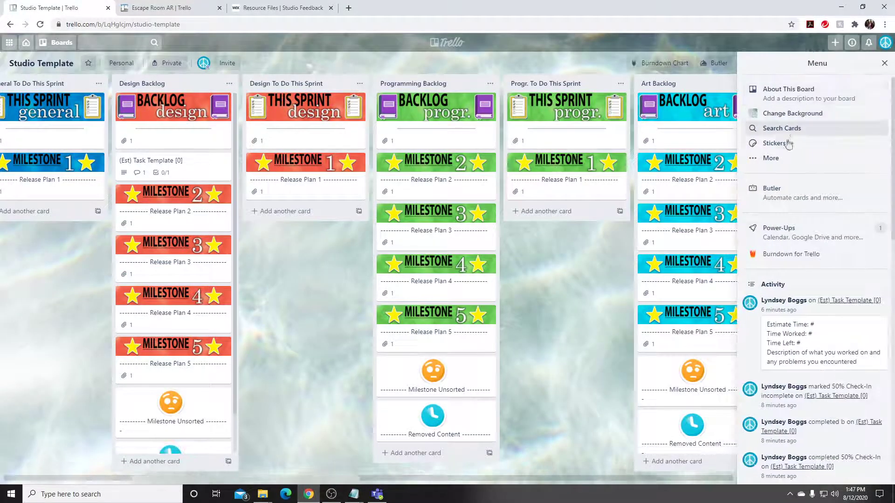
{"action": "left_click", "coordinate": [779, 158]}
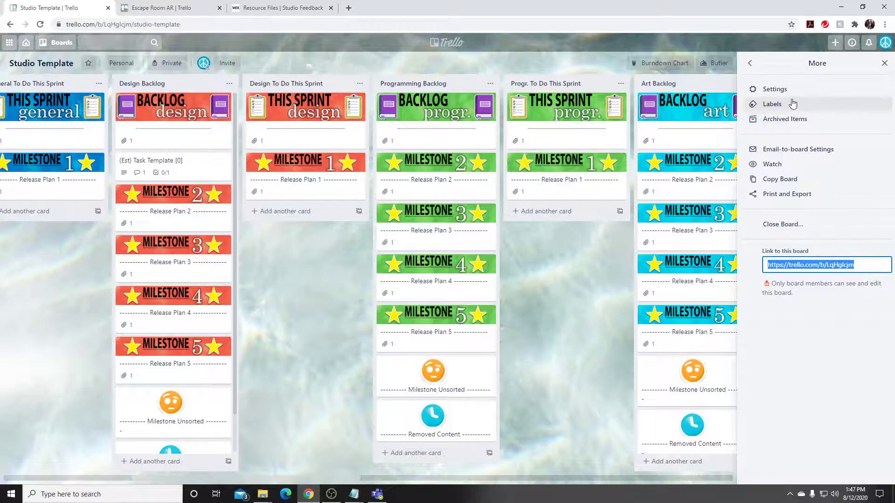
{"action": "left_click", "coordinate": [770, 103]}
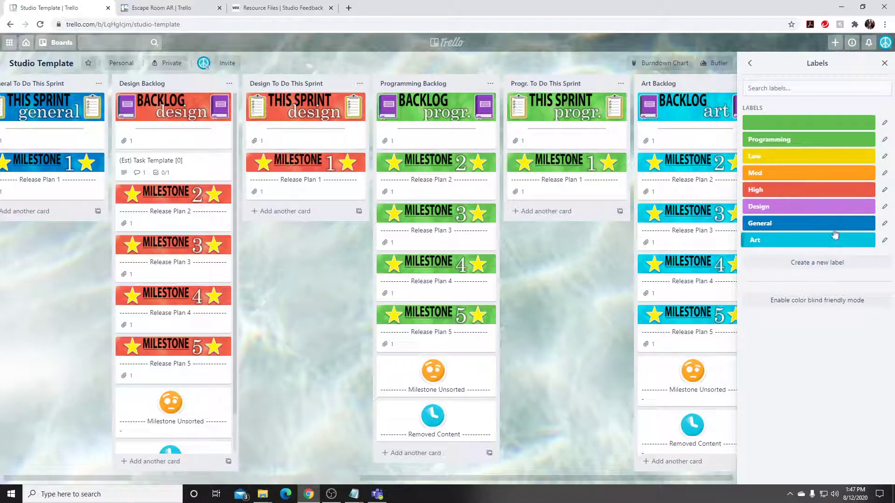
{"action": "left_click", "coordinate": [884, 139]}
{"action": "left_click", "coordinate": [870, 291]}
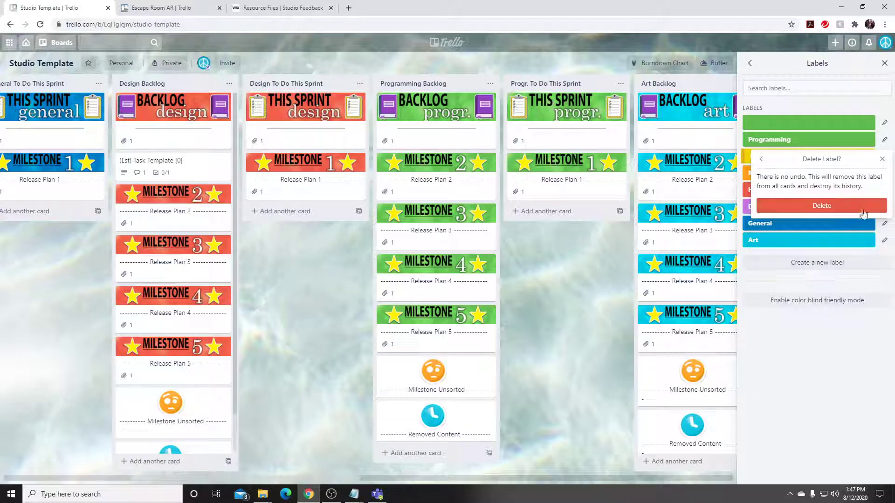
{"action": "left_click", "coordinate": [861, 205]}
Step: Delete the three priority labels from the board: the yellow Low, the orange one and the red High
{"action": "left_click", "coordinate": [884, 139]}
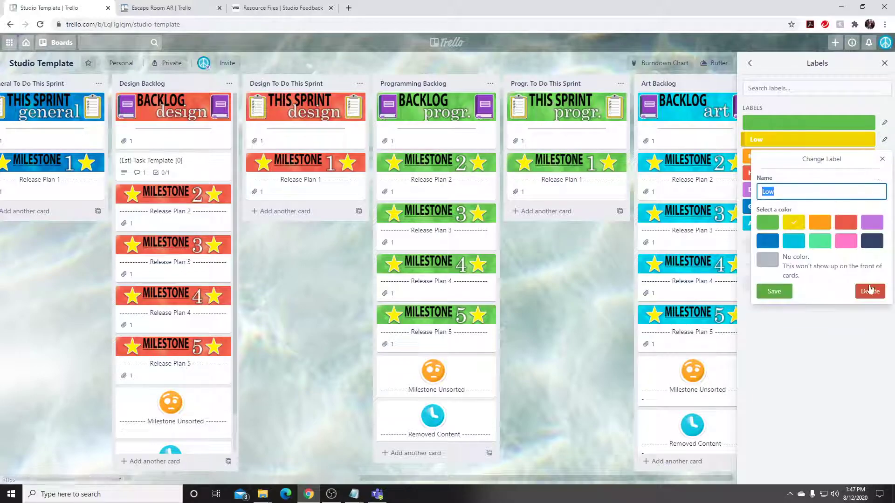
{"action": "left_click", "coordinate": [873, 292]}
{"action": "left_click", "coordinate": [844, 212]}
{"action": "left_click", "coordinate": [884, 139]}
{"action": "left_click", "coordinate": [869, 291]}
{"action": "left_click", "coordinate": [852, 208]}
{"action": "left_click", "coordinate": [884, 140]}
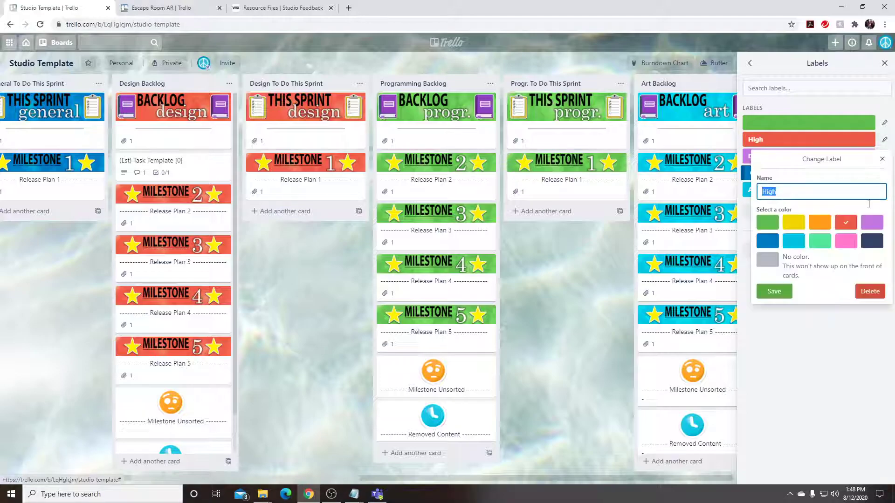
{"action": "left_click", "coordinate": [869, 292]}
{"action": "left_click", "coordinate": [856, 205]}
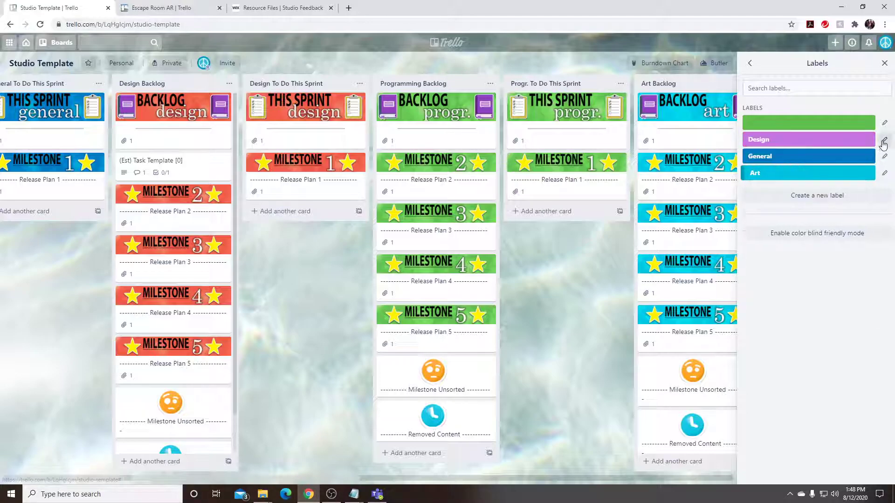
Step: Delete the Design, General and Art labels, leaving only the unnamed green label on the board
{"action": "left_click", "coordinate": [884, 139]}
{"action": "left_click", "coordinate": [870, 290]}
{"action": "left_click", "coordinate": [854, 206]}
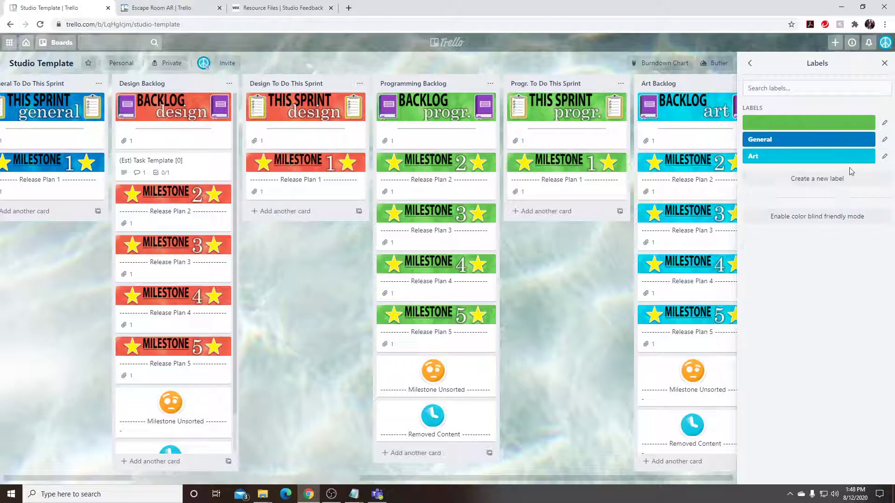
{"action": "left_click", "coordinate": [884, 139]}
{"action": "left_click", "coordinate": [870, 291]}
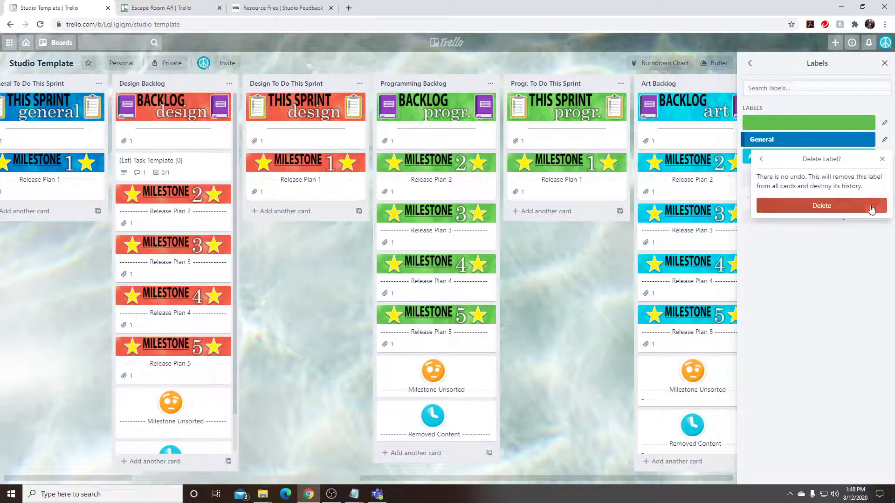
{"action": "left_click", "coordinate": [876, 206]}
{"action": "left_click", "coordinate": [884, 139]}
{"action": "left_click", "coordinate": [869, 292]}
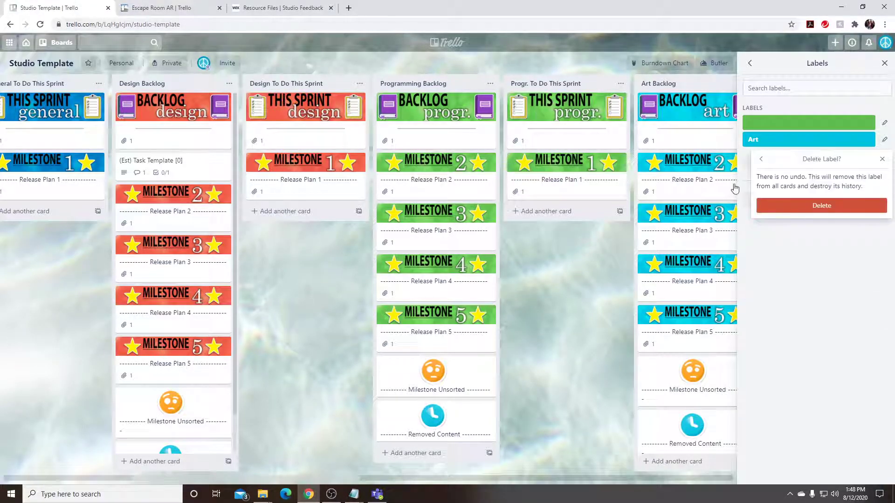
{"action": "left_click", "coordinate": [775, 201]}
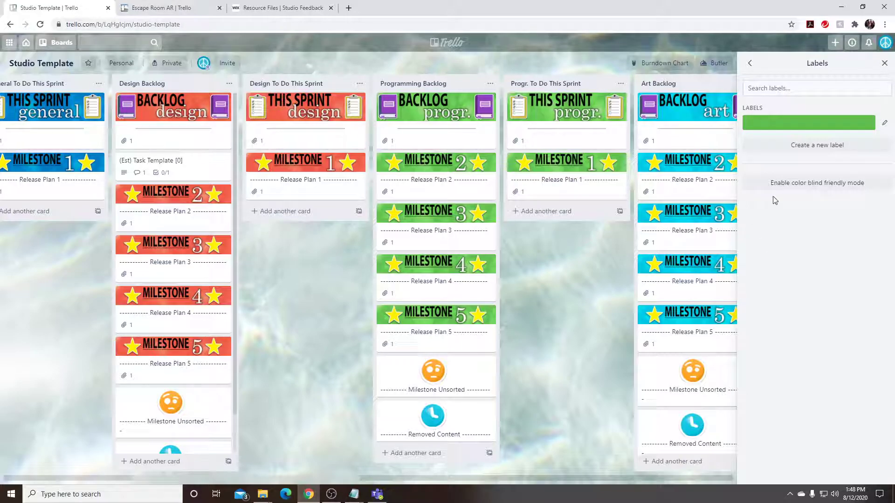
{"action": "left_click", "coordinate": [800, 148]}
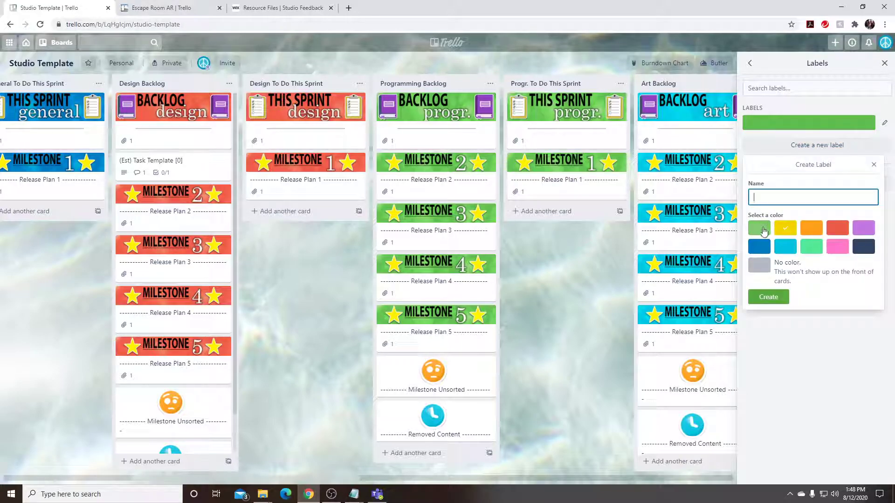
{"action": "left_click", "coordinate": [786, 201]}
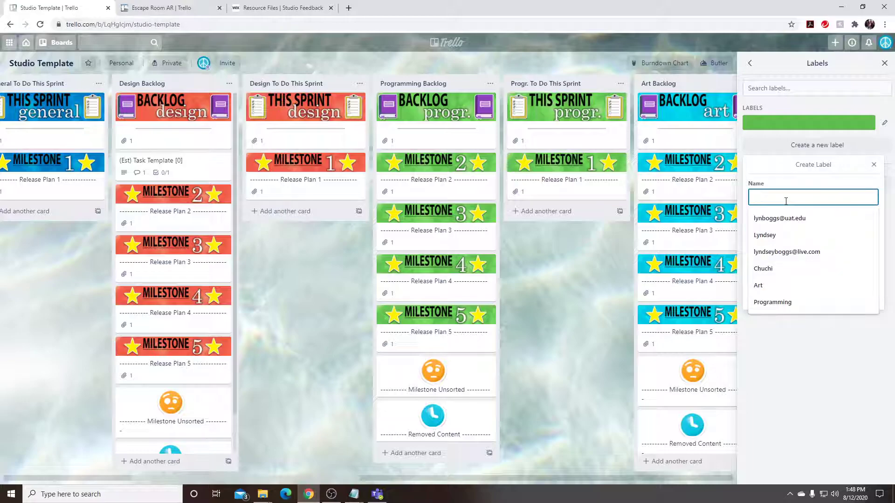
{"action": "left_click", "coordinate": [779, 332]}
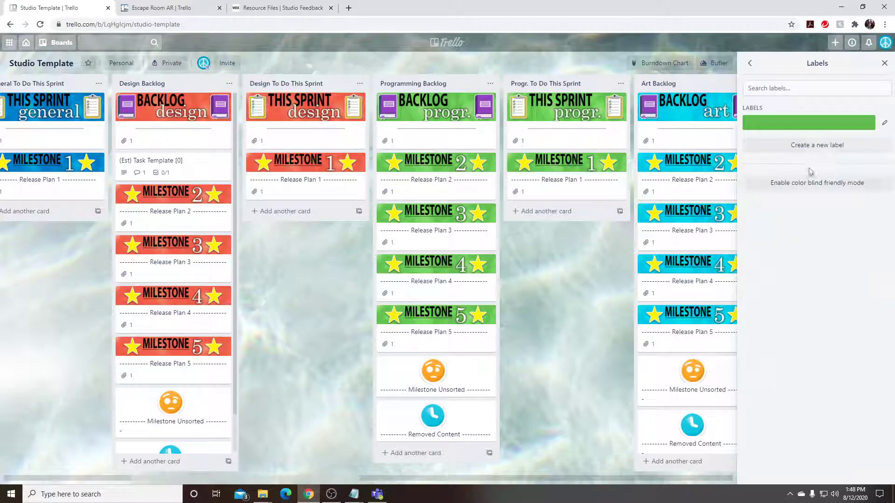
Step: Name the unnamed green label "Programming" and save it
{"action": "left_click", "coordinate": [885, 123]}
{"action": "type", "text": "P"}
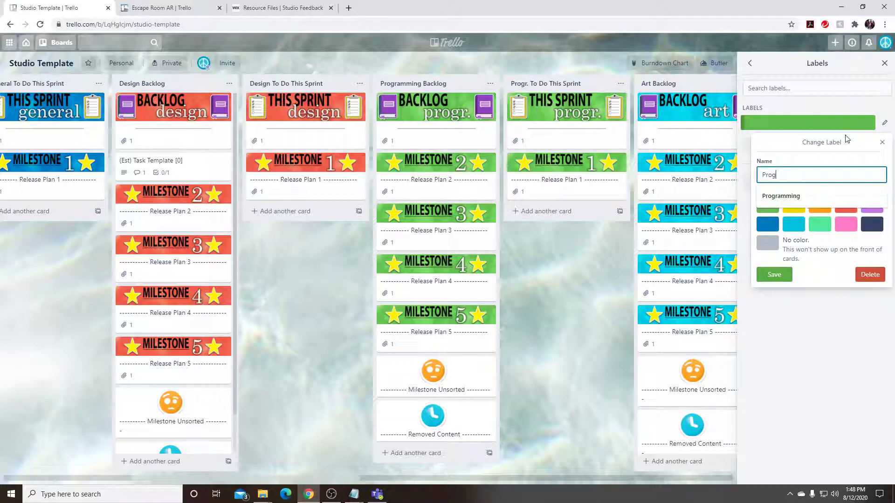
{"action": "type", "text": "rog"}
{"action": "key", "text": "Down"}
{"action": "key", "text": "Return"}
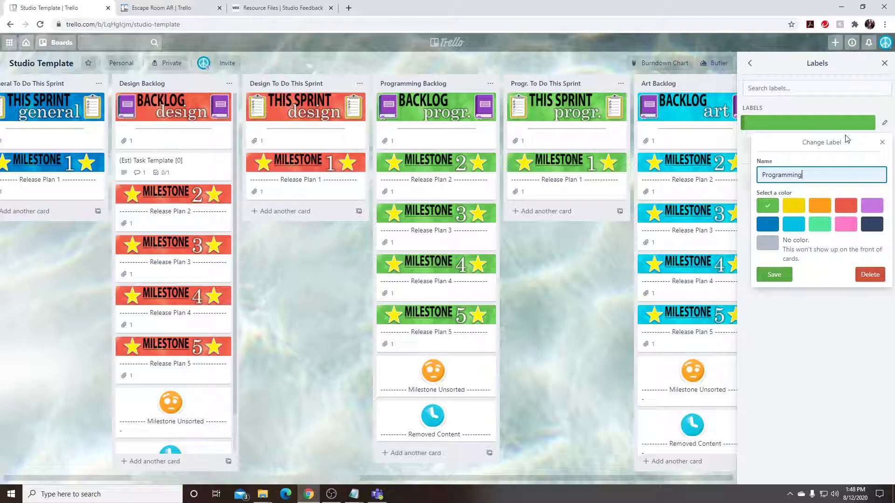
{"action": "left_click", "coordinate": [771, 274]}
Step: Create a light-blue board label named "Art"
{"action": "left_click", "coordinate": [834, 145]}
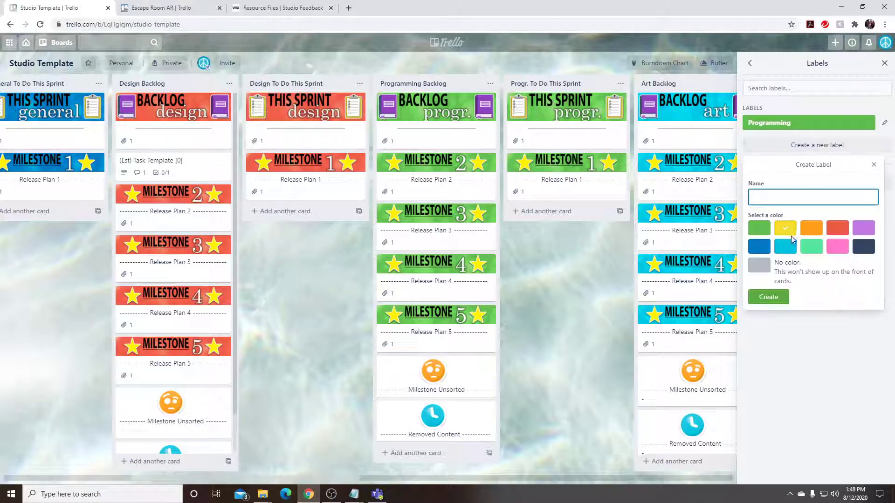
{"action": "left_click", "coordinate": [806, 198]}
{"action": "type", "text": "Art"}
{"action": "key", "text": "Return"}
Step: Create a purple board label named "Design"
{"action": "left_click", "coordinate": [793, 161]}
{"action": "left_click", "coordinate": [835, 243]}
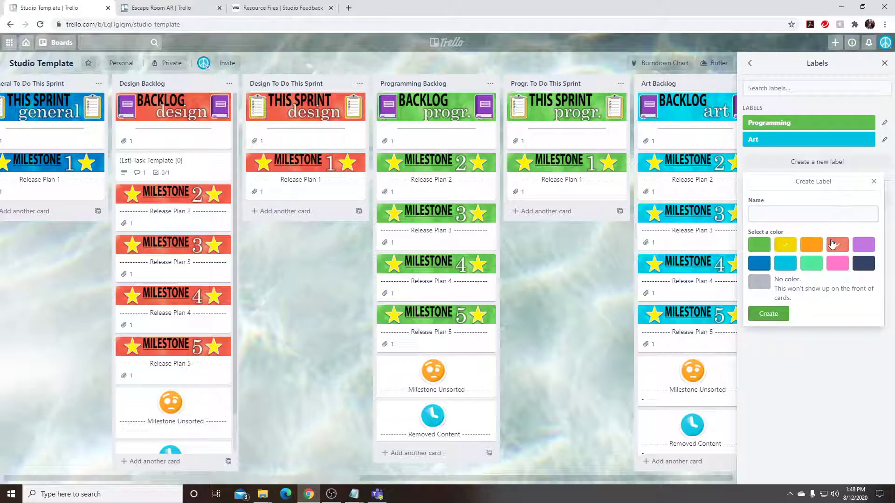
{"action": "left_click", "coordinate": [828, 214]}
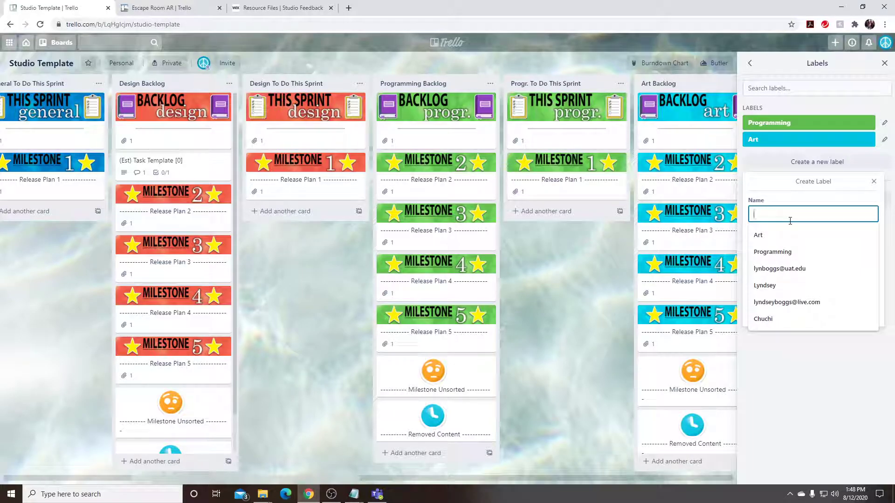
{"action": "type", "text": "Design"}
{"action": "key", "text": "Return"}
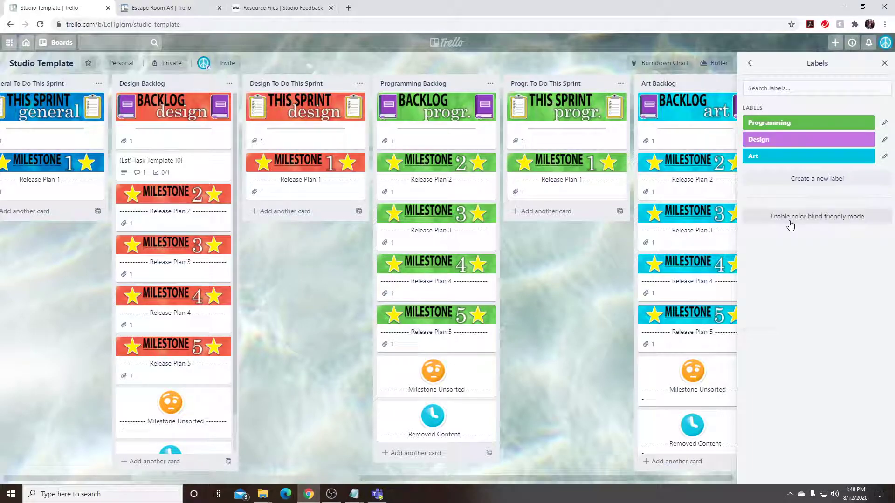
Step: Create a yellow priority label named "Low"
{"action": "left_click", "coordinate": [792, 181]}
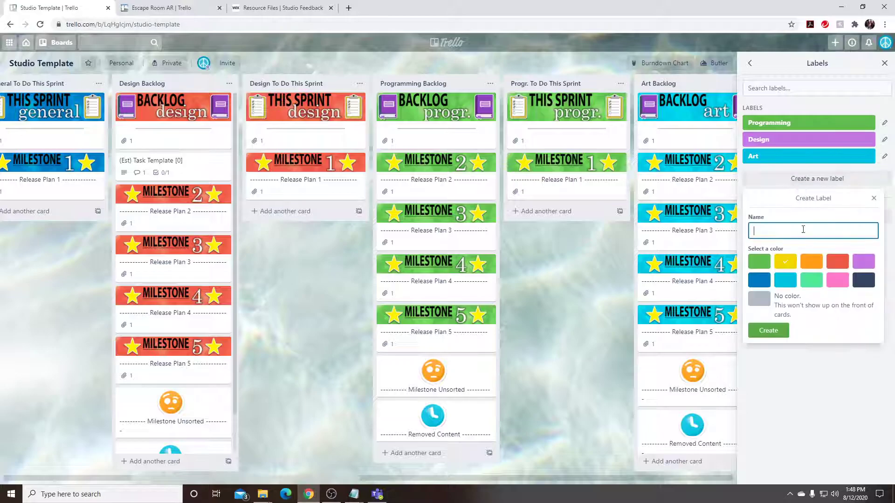
{"action": "left_click", "coordinate": [785, 264]}
{"action": "left_click", "coordinate": [798, 233]}
{"action": "type", "text": "Low"}
{"action": "key", "text": "Return"}
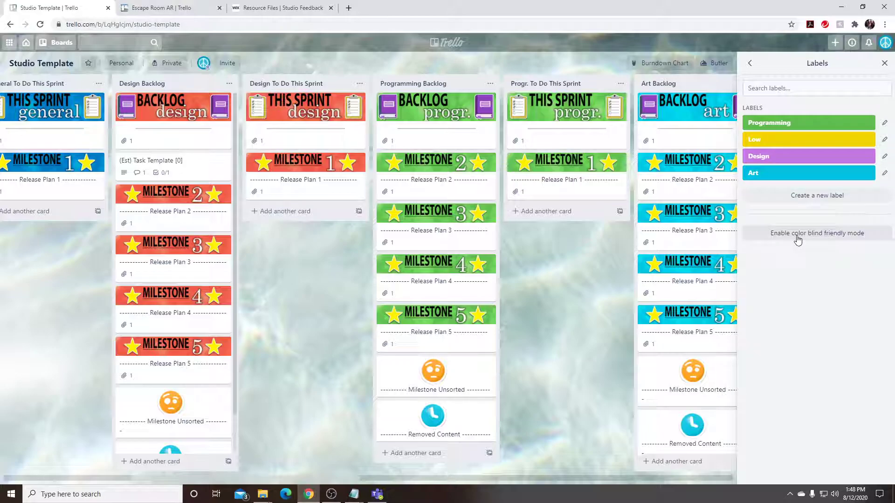
Step: Create an orange priority label named "Med"
{"action": "left_click", "coordinate": [810, 199]}
{"action": "left_click", "coordinate": [798, 245]}
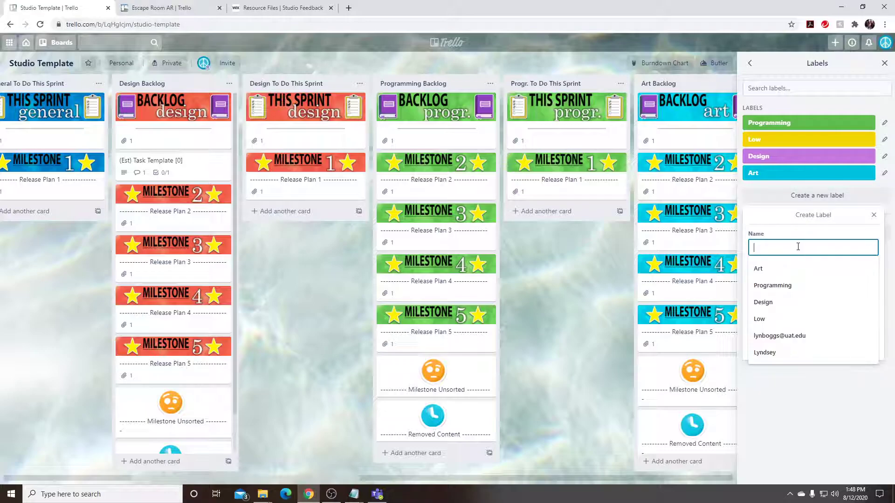
{"action": "type", "text": "Med"}
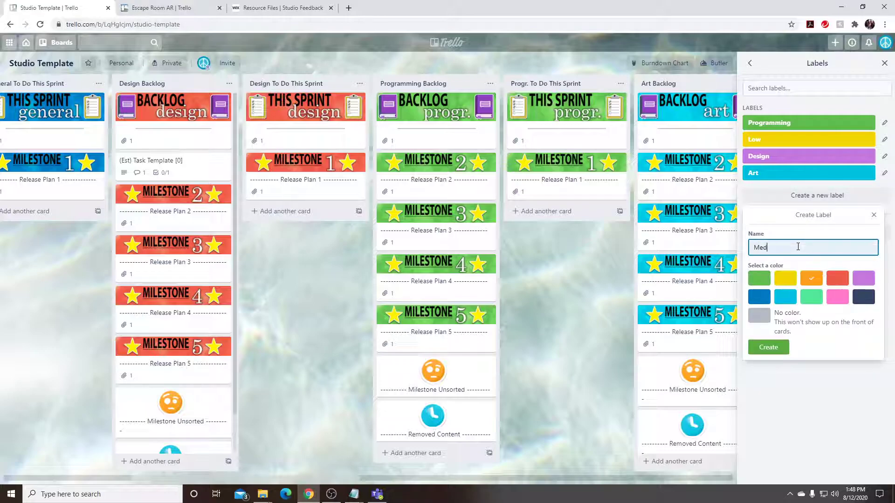
{"action": "left_click", "coordinate": [768, 348]}
Step: Create a red priority label named "High"
{"action": "left_click", "coordinate": [799, 210]}
{"action": "left_click", "coordinate": [837, 297]}
{"action": "left_click", "coordinate": [805, 267]}
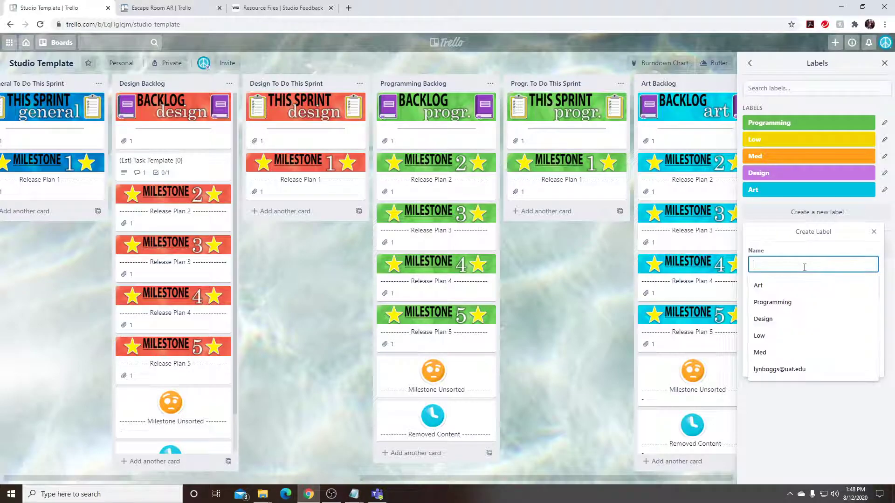
{"action": "type", "text": "Hin"}
{"action": "key", "text": "BackSpace"}
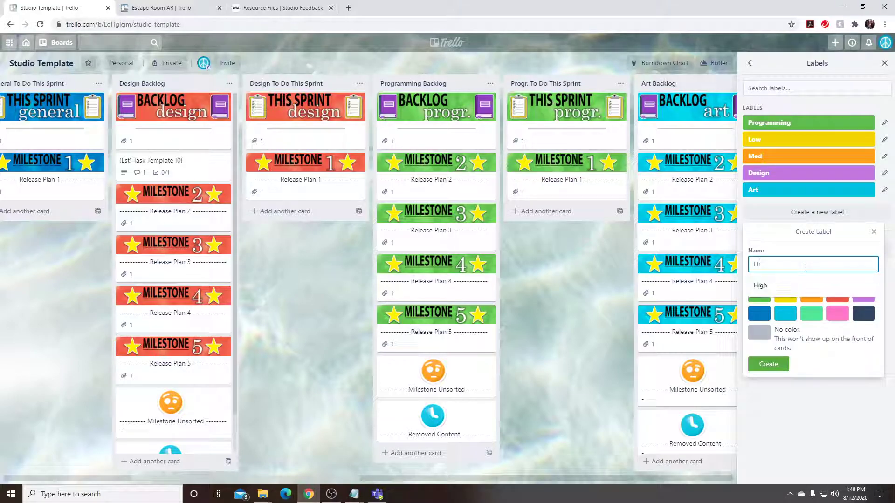
{"action": "type", "text": "gh"}
{"action": "left_click", "coordinate": [774, 365]}
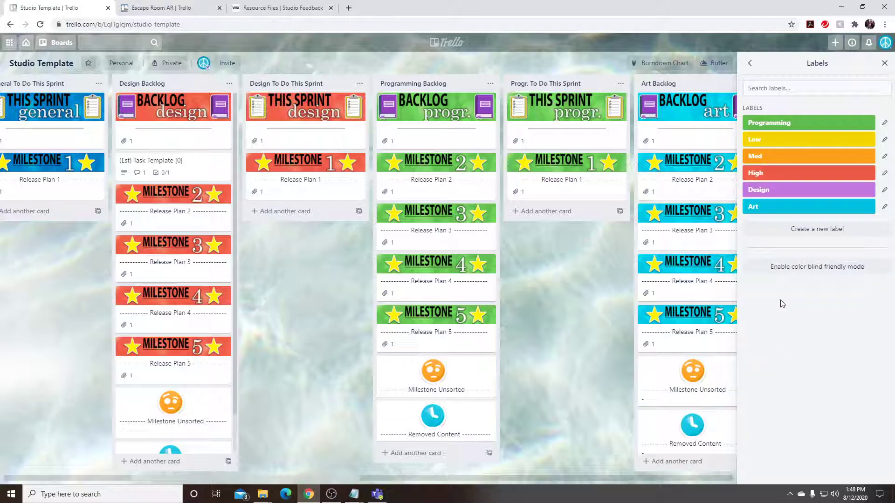
Step: Create a dark-blue board label named "General"
{"action": "left_click", "coordinate": [809, 231]}
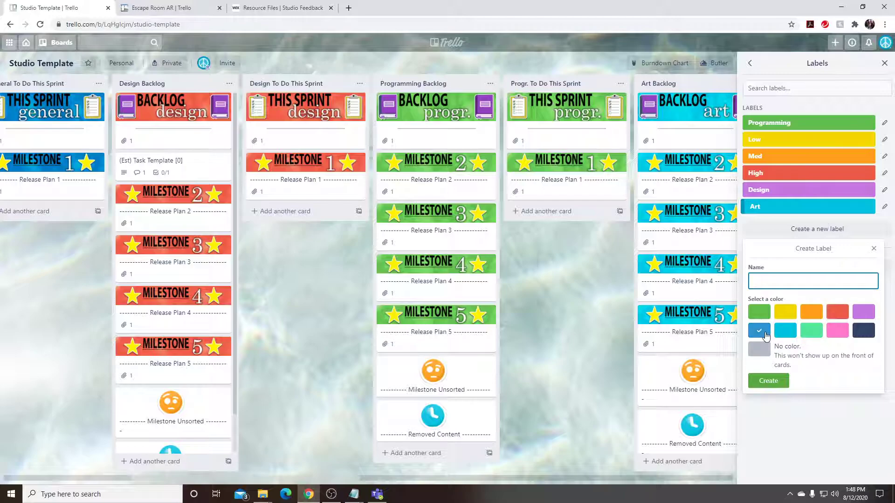
{"action": "left_click", "coordinate": [780, 280]}
{"action": "type", "text": "General"}
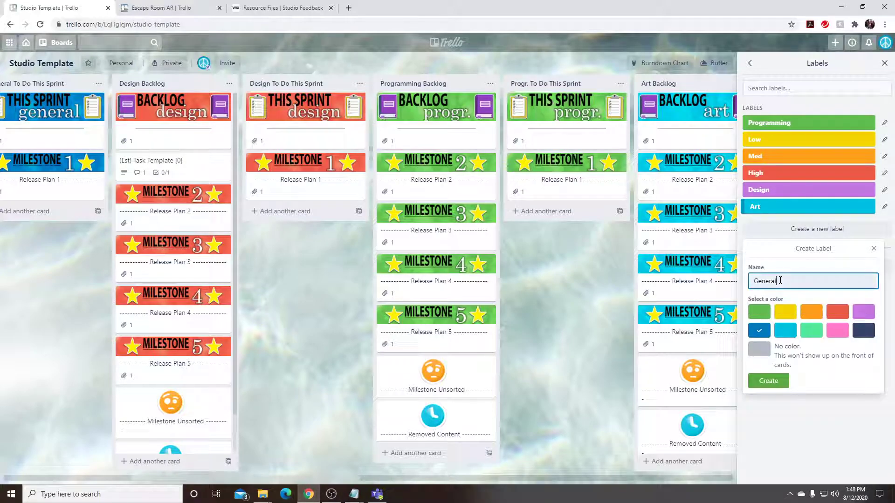
{"action": "left_click", "coordinate": [774, 381]}
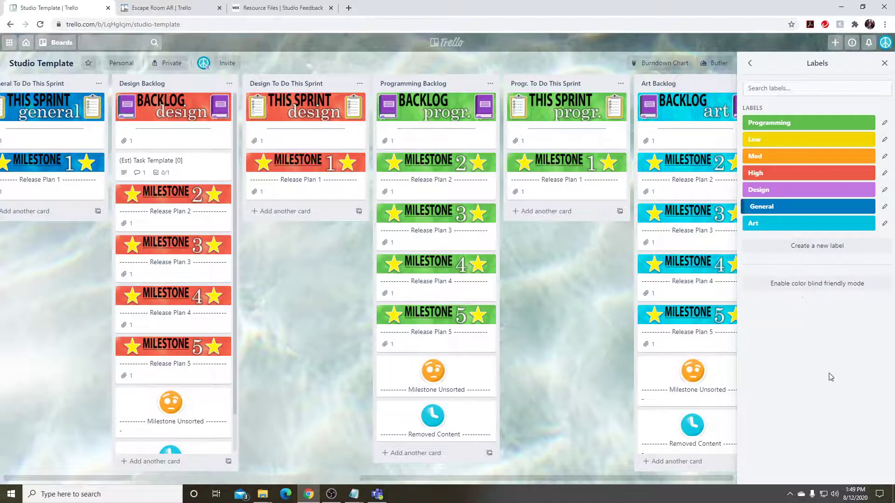
Step: Assign the Design label to the "(Est) Task Template [0]" card in Design Backlog and close the card
{"action": "left_click", "coordinate": [194, 174]}
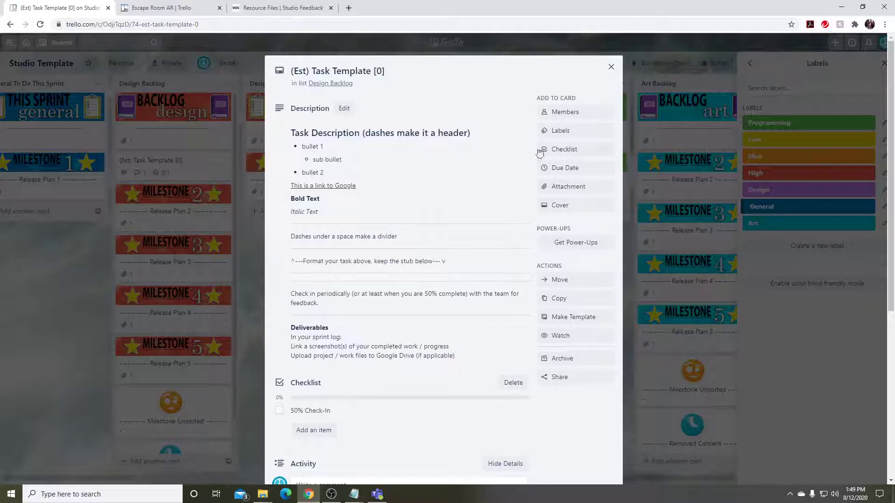
{"action": "left_click", "coordinate": [559, 130]}
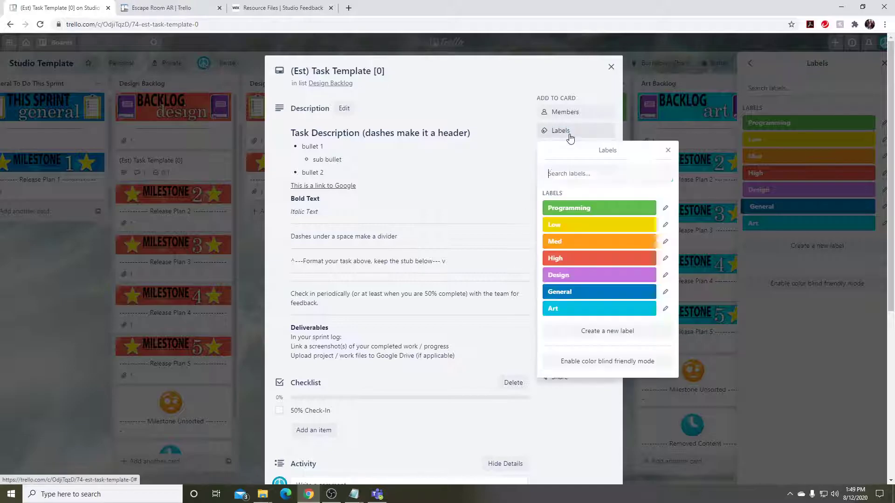
{"action": "left_click", "coordinate": [574, 278]}
{"action": "left_click", "coordinate": [71, 301]}
{"action": "left_click", "coordinate": [253, 259]}
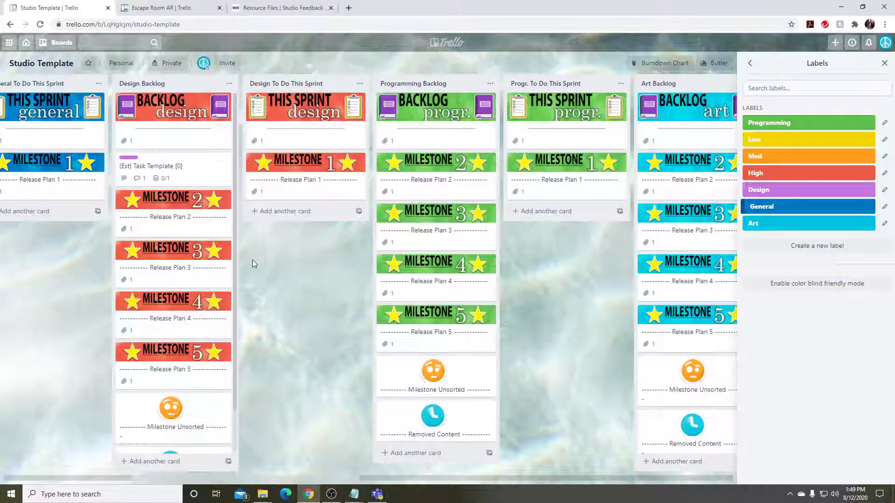
Step: Turn the "(Est) Task Template [0]" card into a template card and close it
{"action": "left_click", "coordinate": [202, 176]}
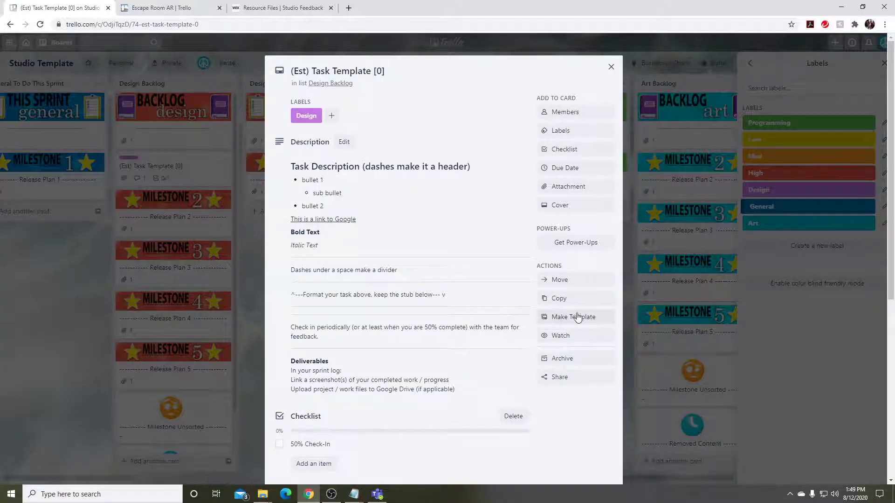
{"action": "left_click", "coordinate": [595, 317]}
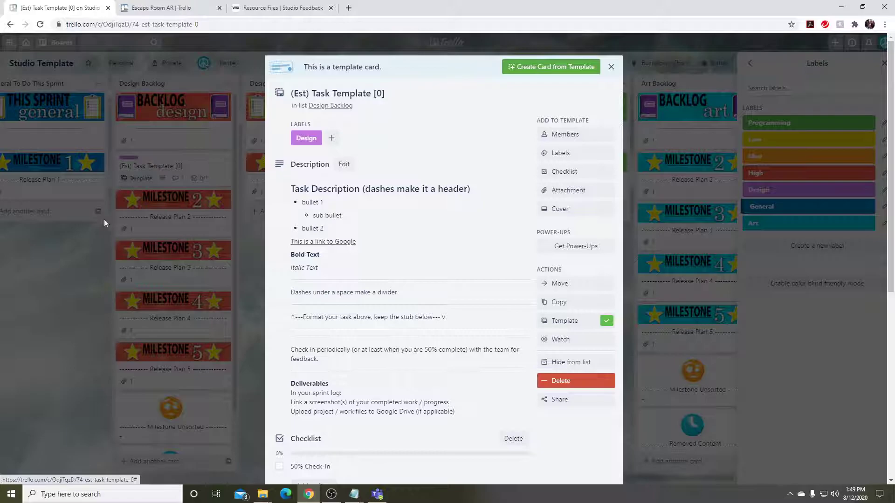
{"action": "left_click", "coordinate": [62, 283]}
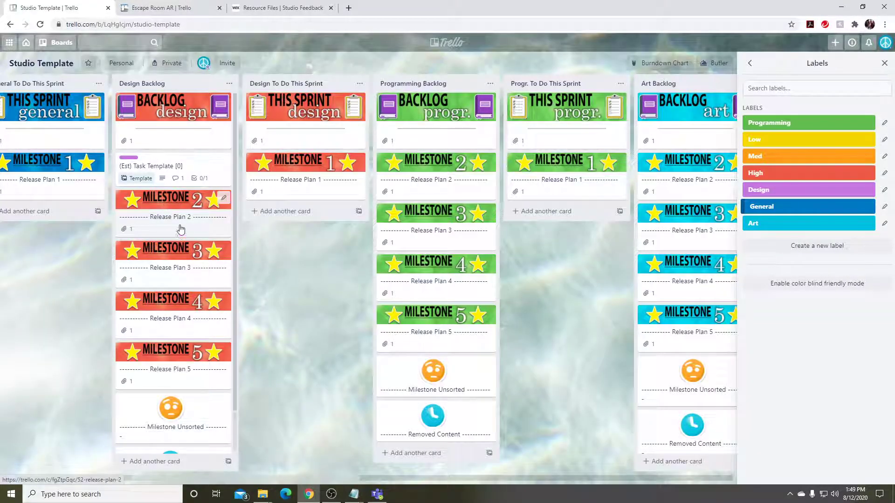
Step: Create the card "(Est) New Task [0]" in Design Backlog from the task template and place it directly below the template card
{"action": "left_click", "coordinate": [229, 463]}
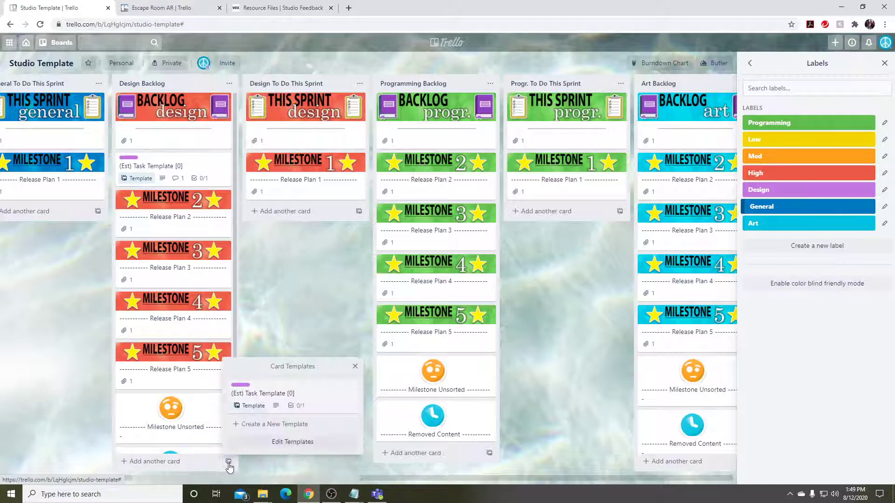
{"action": "left_click", "coordinate": [241, 387]}
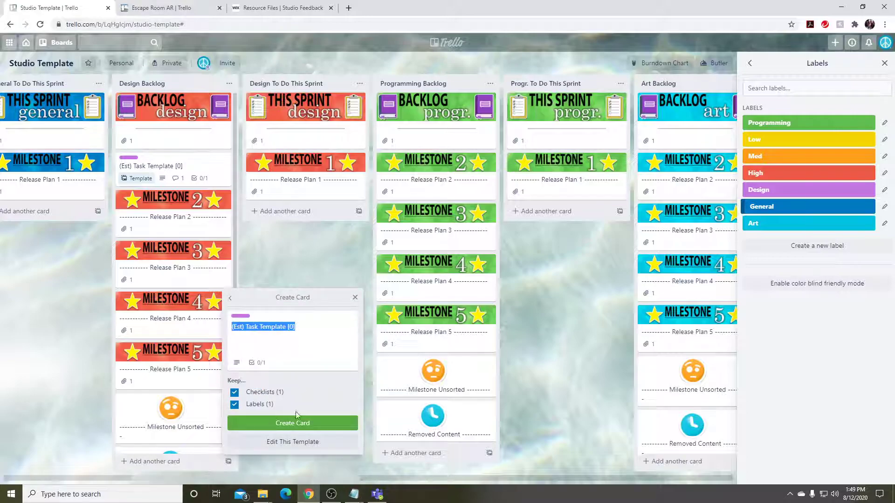
{"action": "left_click", "coordinate": [284, 326]}
{"action": "left_click_drag", "start_coordinate": [249, 326], "coordinate": [278, 328]}
{"action": "type", "text": "New"}
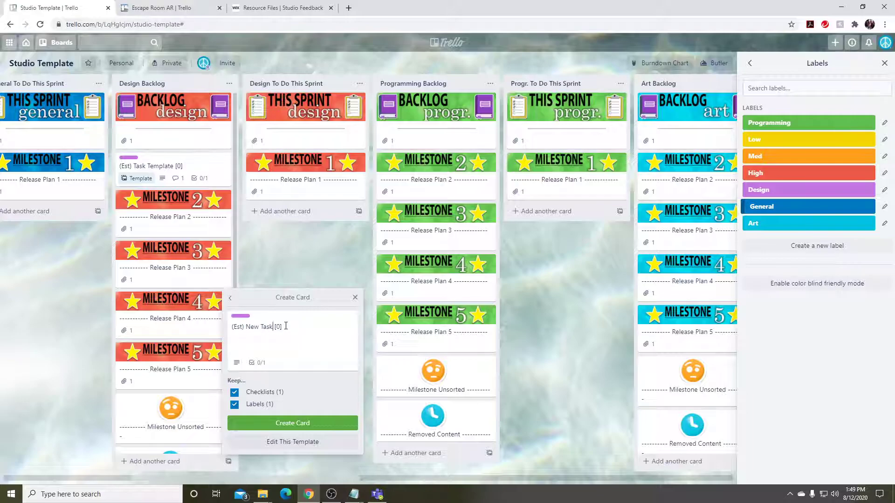
{"action": "left_click", "coordinate": [292, 423]}
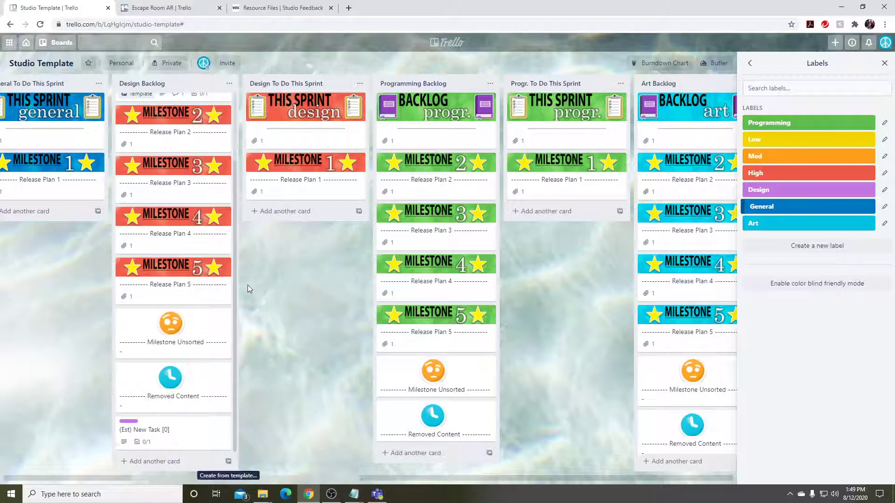
{"action": "left_click_drag", "start_coordinate": [176, 429], "coordinate": [189, 283]}
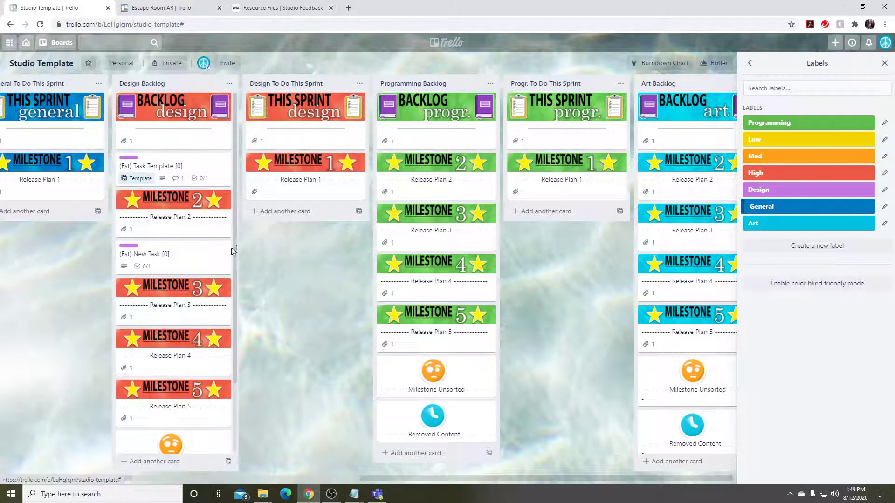
{"action": "left_click_drag", "start_coordinate": [184, 254], "coordinate": [162, 207]}
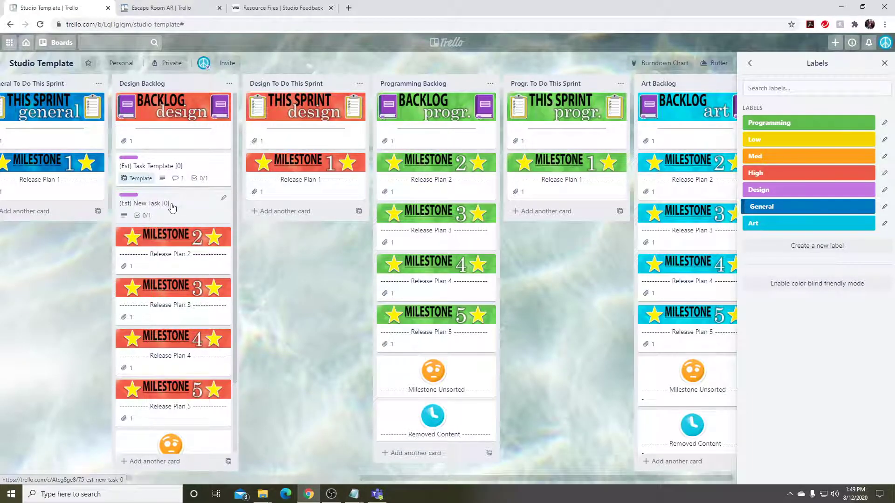
Step: In the New Task description, set the heading to "Cool new task" and reduce the bullets to "item 1" with sub-bullet "sub point information"
{"action": "left_click", "coordinate": [174, 208]}
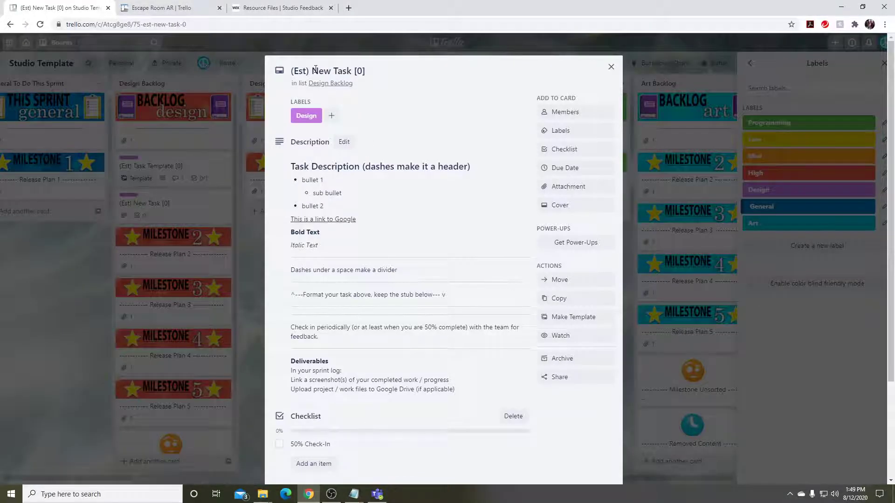
{"action": "left_click", "coordinate": [327, 183]}
{"action": "left_click_drag", "start_coordinate": [295, 161], "coordinate": [417, 161]}
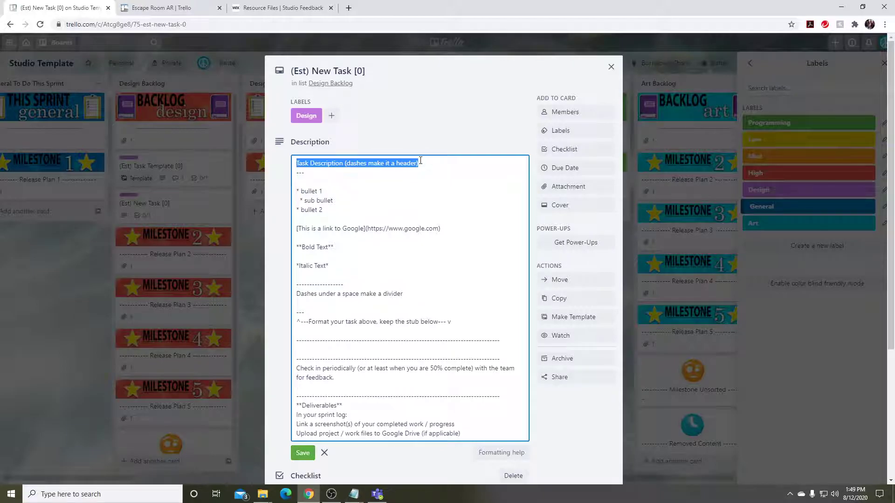
{"action": "type", "text": "N"}
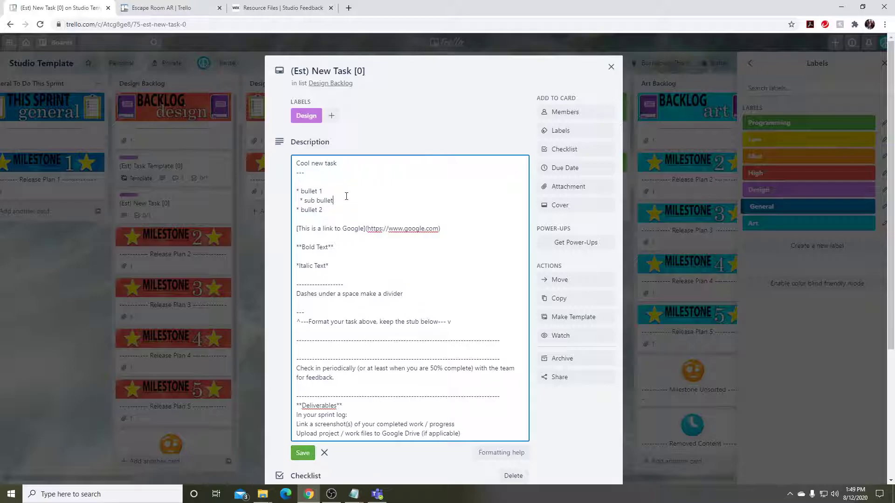
{"action": "left_click_drag", "start_coordinate": [323, 191], "coordinate": [306, 191]}
{"action": "key", "text": "BackSpace"}
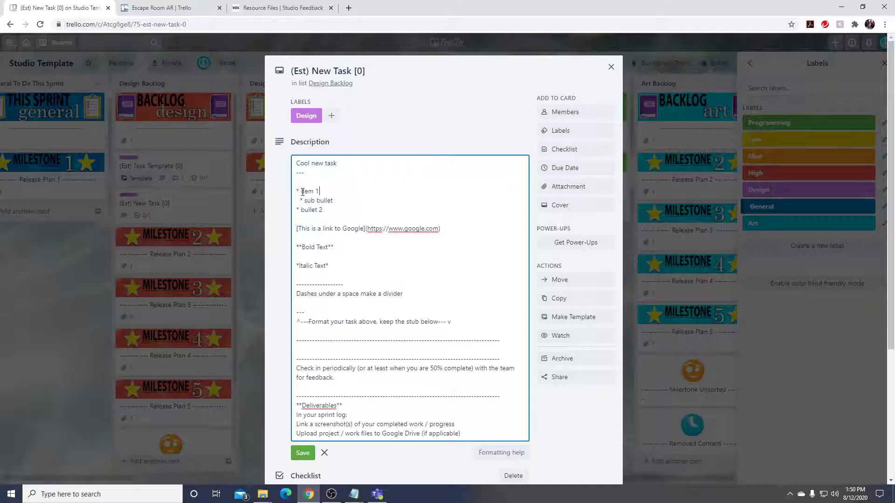
{"action": "left_click_drag", "start_coordinate": [317, 200], "coordinate": [330, 200]}
{"action": "type", "text": "point information"}
{"action": "left_click_drag", "start_coordinate": [323, 211], "coordinate": [279, 216]}
{"action": "key", "text": "BackSpace"}
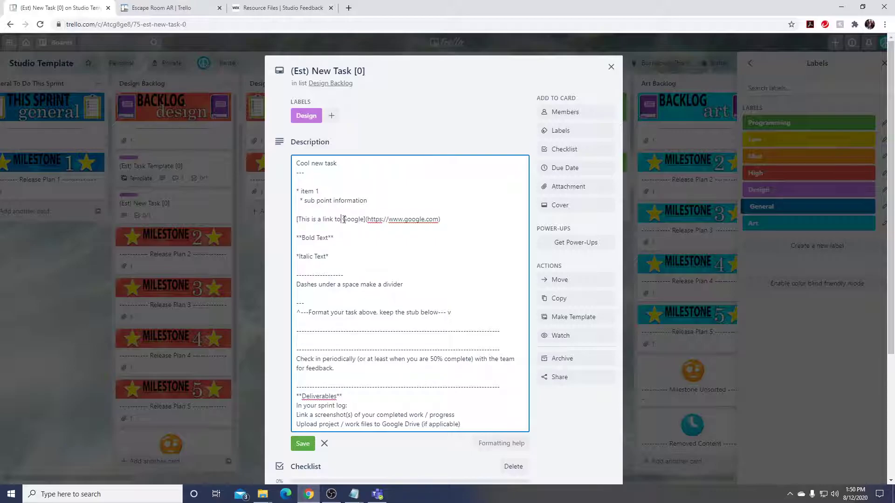
Step: Change the link text in the New Task description to "This is a link to GDD"
{"action": "left_click_drag", "start_coordinate": [342, 218], "coordinate": [360, 216]}
{"action": "type", "text": "Art Style Guide"}
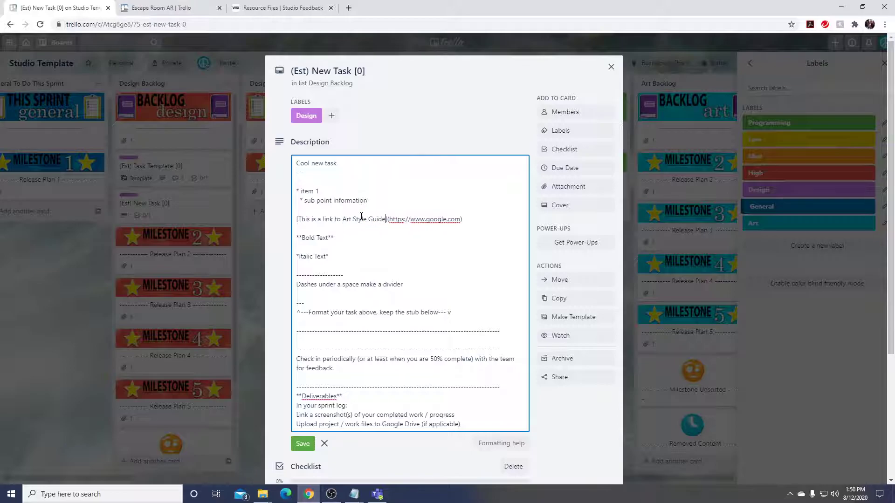
{"action": "left_click_drag", "start_coordinate": [344, 218], "coordinate": [382, 218]}
{"action": "type", "text": "GDD"}
Step: Delete the bold, italic, divider and formatting-note sample lines above the check-in section, and save the description
{"action": "left_click_drag", "start_coordinate": [337, 241], "coordinate": [297, 238]}
{"action": "key", "text": "BackSpace"}
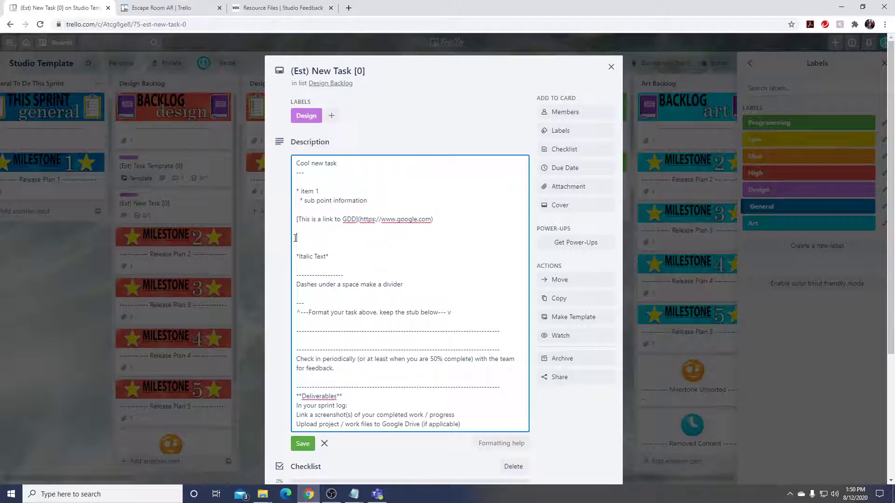
{"action": "left_click_drag", "start_coordinate": [339, 262], "coordinate": [293, 236]}
{"action": "key", "text": "BackSpace"}
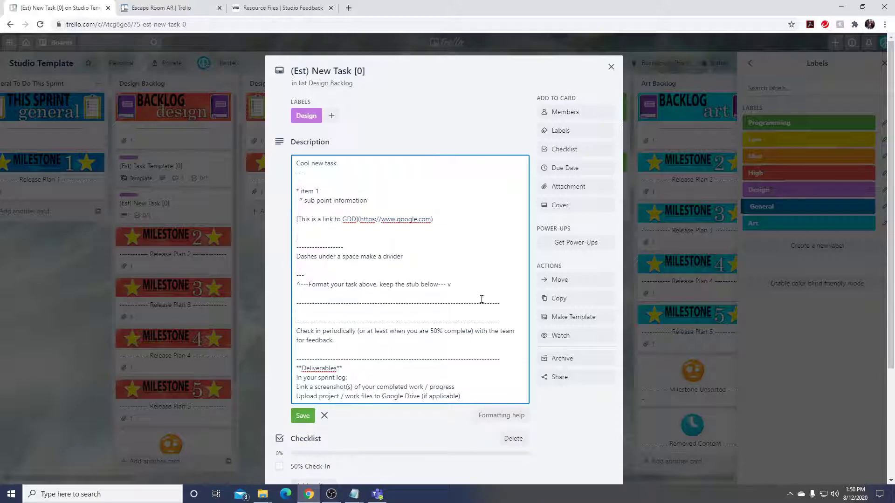
{"action": "left_click_drag", "start_coordinate": [505, 302], "coordinate": [286, 244]}
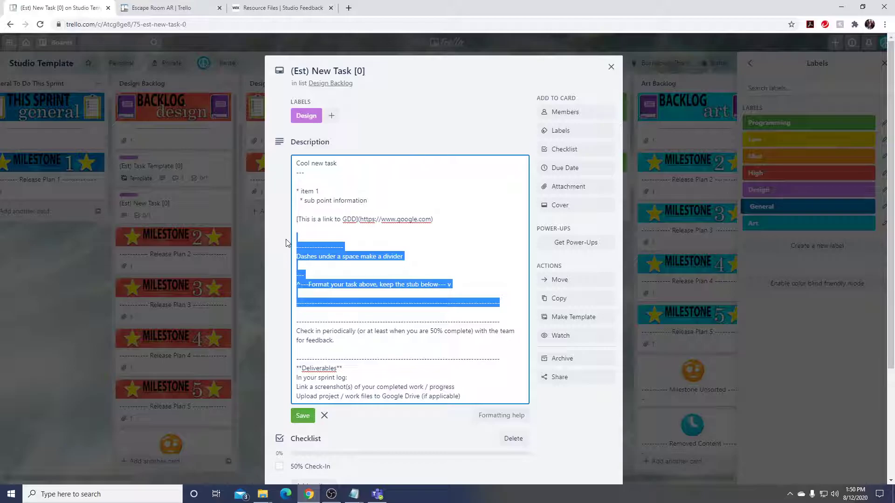
{"action": "key", "text": "BackSpace"}
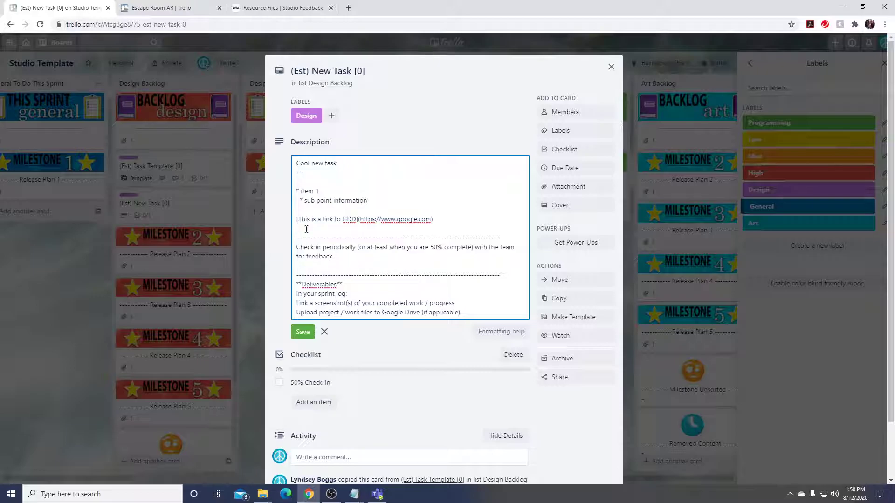
{"action": "left_click", "coordinate": [301, 332]}
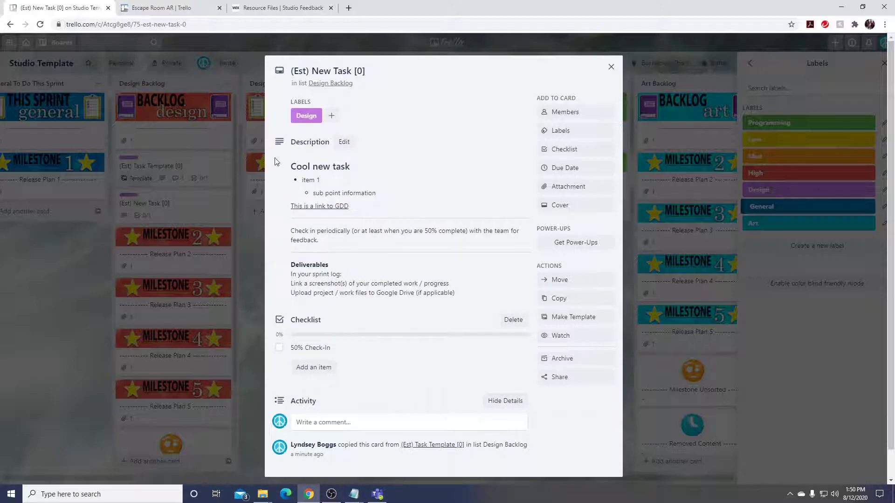
Step: Add the line "Text description" beneath the "Cool new task" heading, save the description and close the card
{"action": "left_click", "coordinate": [333, 168]}
{"action": "left_click", "coordinate": [356, 166]}
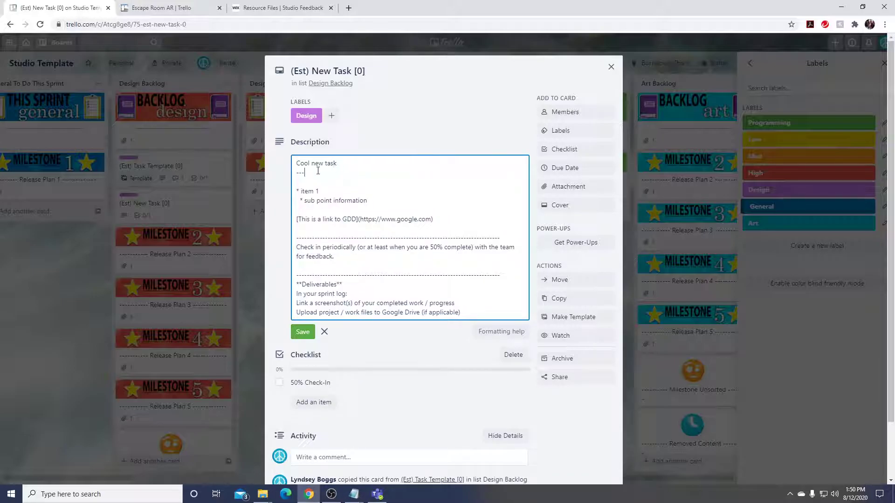
{"action": "key", "text": "Return"}
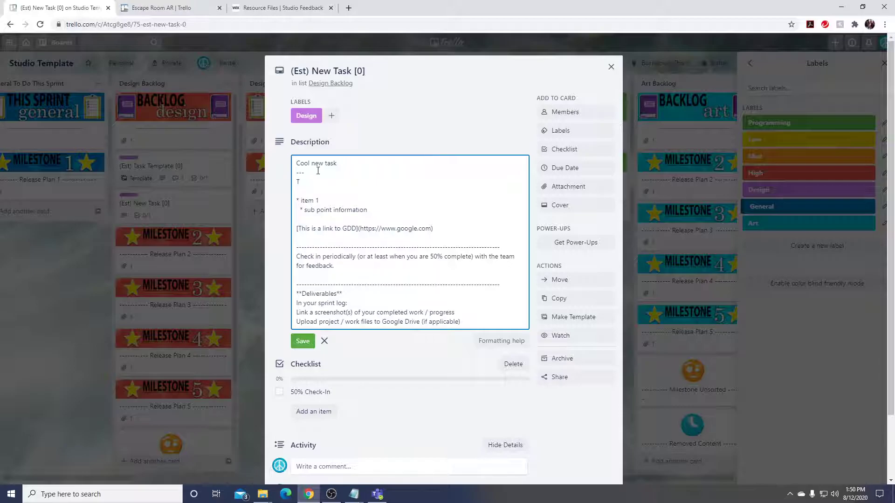
{"action": "type", "text": "Text description"}
{"action": "left_click", "coordinate": [303, 341]}
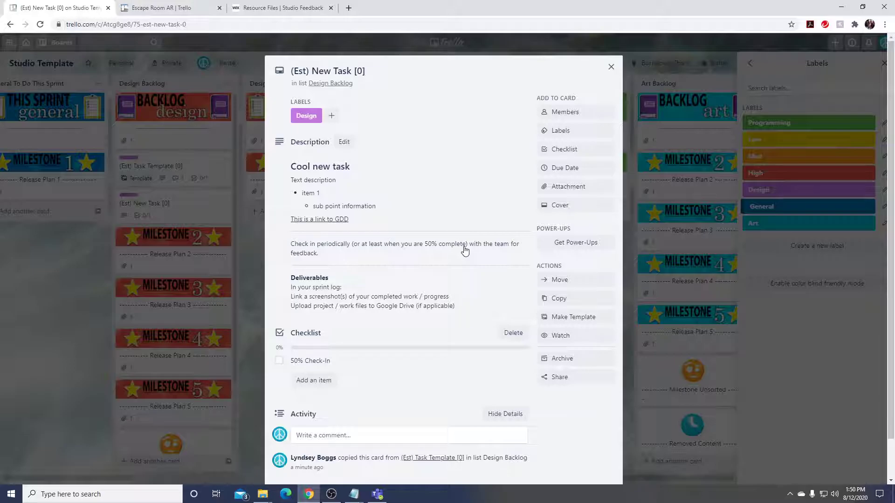
{"action": "scroll", "coordinate": [464, 250], "scroll_direction": "down", "scroll_amount": 1}
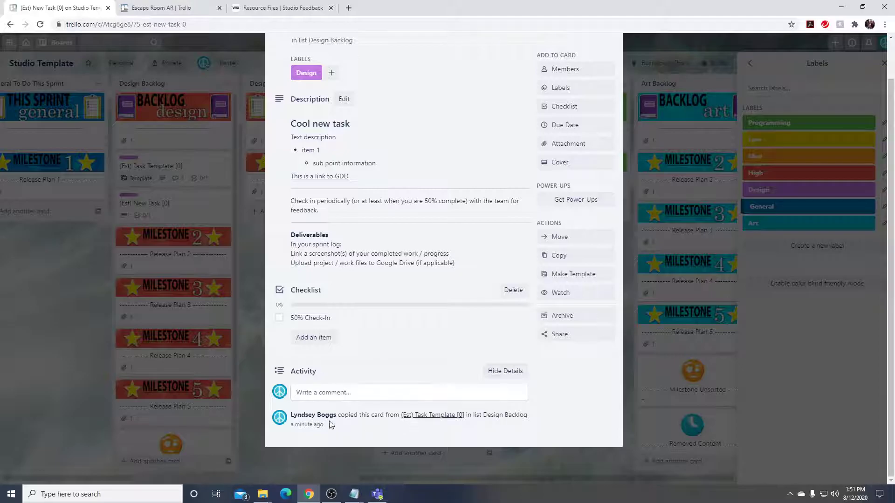
{"action": "left_click", "coordinate": [256, 374]}
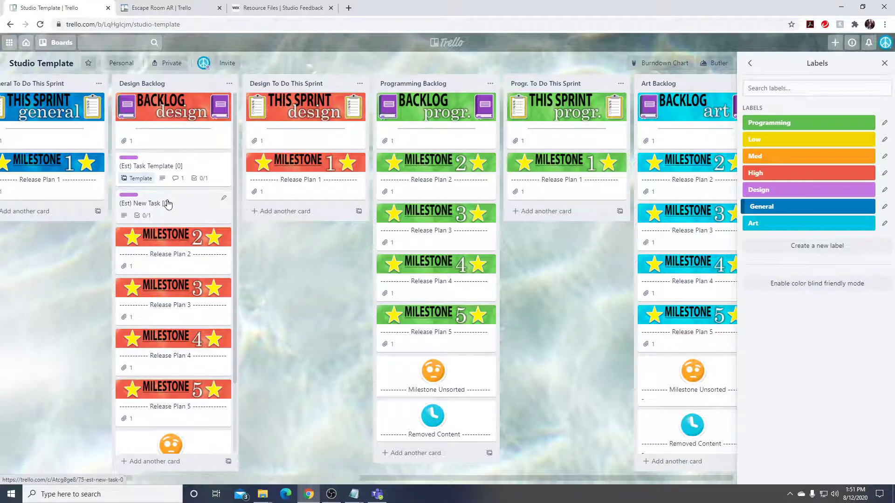
Step: Copy the time-tracking comment text from the "(Est) Task Template [0]" card and close the card
{"action": "left_click", "coordinate": [200, 168]}
{"action": "scroll", "coordinate": [343, 401], "scroll_direction": "down", "scroll_amount": 7}
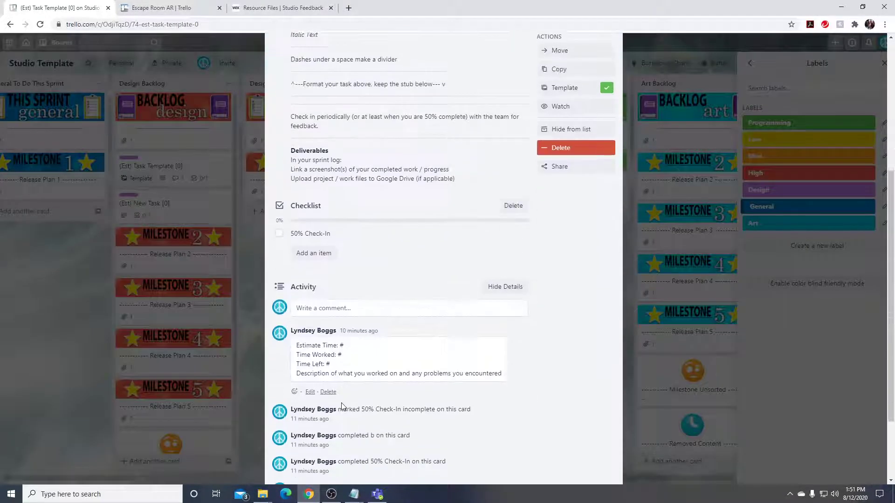
{"action": "left_click_drag", "start_coordinate": [297, 247], "coordinate": [499, 281]}
{"action": "key", "text": "ctrl+c"}
{"action": "left_click", "coordinate": [95, 263]}
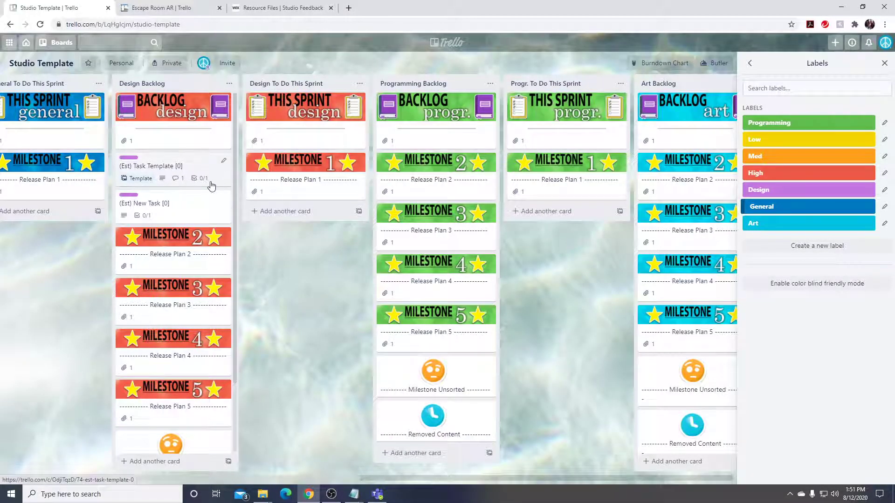
Step: Post the copied time-tracking text as a comment on the "(Est) New Task [0]" card and close it
{"action": "left_click", "coordinate": [185, 213]}
{"action": "scroll", "coordinate": [316, 392], "scroll_direction": "down", "scroll_amount": 2}
{"action": "left_click", "coordinate": [316, 391]}
{"action": "key", "text": "ctrl+v"}
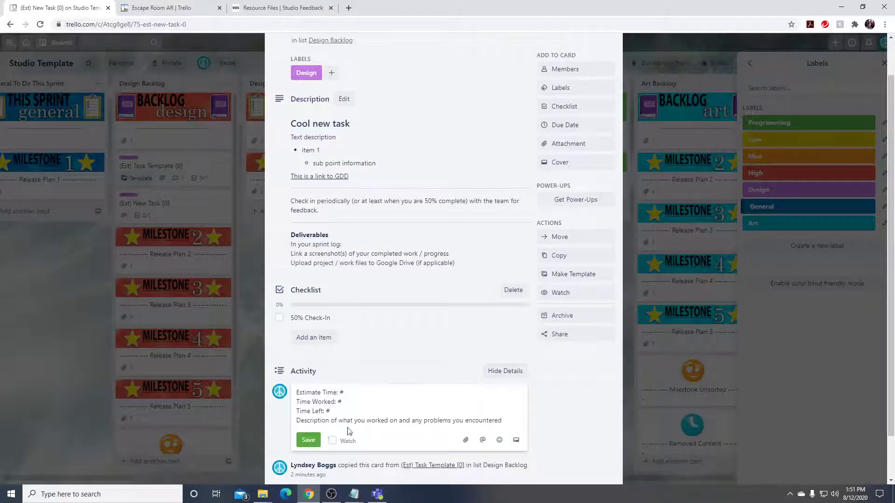
{"action": "left_click", "coordinate": [308, 440]}
{"action": "left_click", "coordinate": [50, 304]}
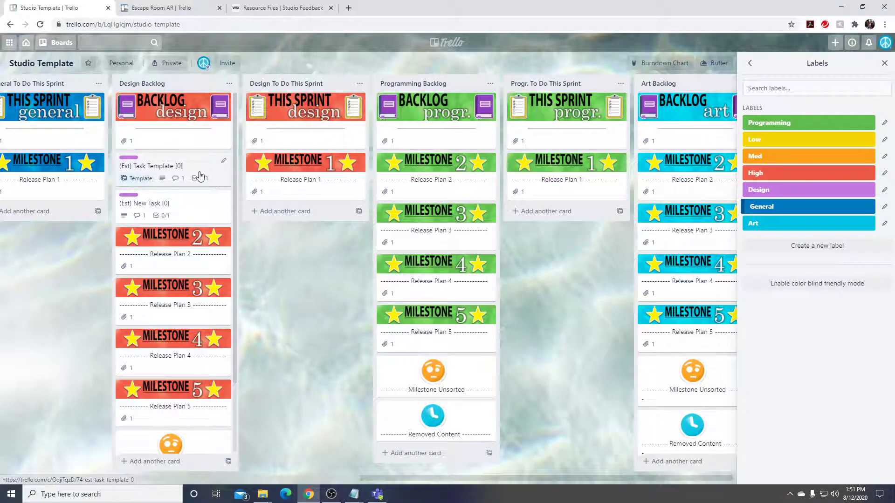
Step: Copy the template card as "(Est) Awesome Task [0]", keeping checklists, labels and comments, and place it below the New Task card
{"action": "left_click", "coordinate": [224, 160]}
{"action": "left_click", "coordinate": [262, 214]}
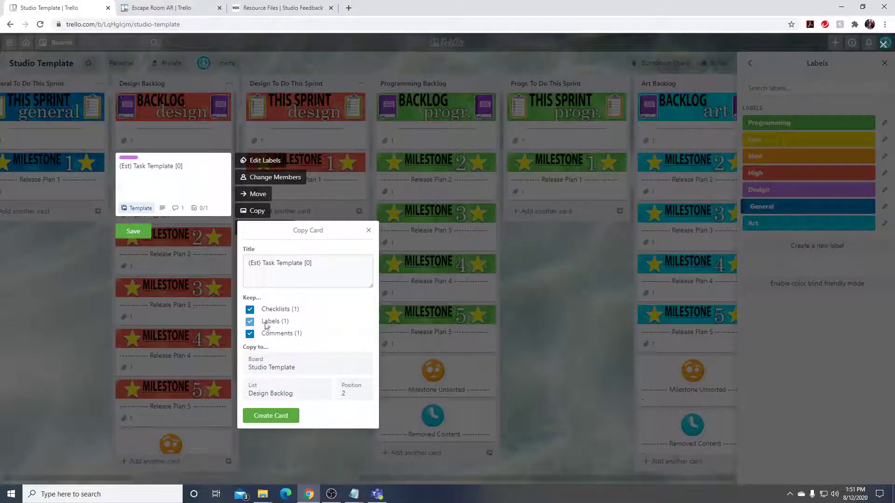
{"action": "left_click_drag", "start_coordinate": [263, 263], "coordinate": [303, 260]}
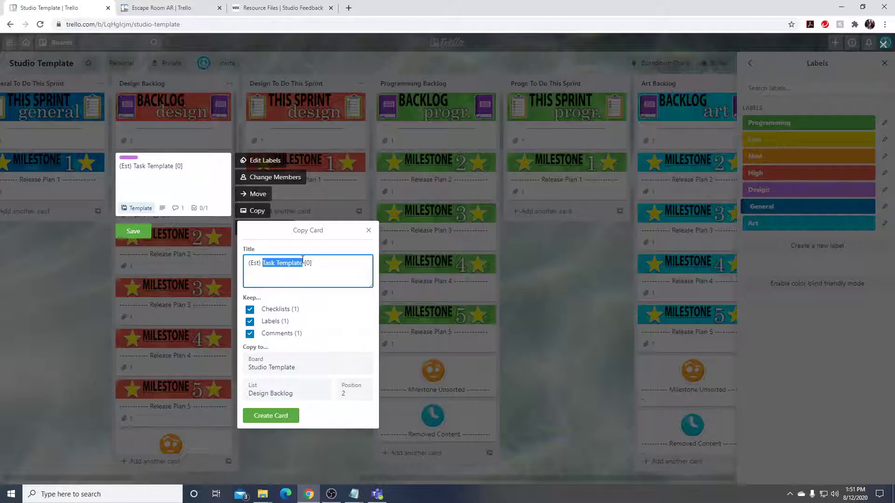
{"action": "type", "text": "Awesome Task"}
{"action": "left_click", "coordinate": [271, 418]}
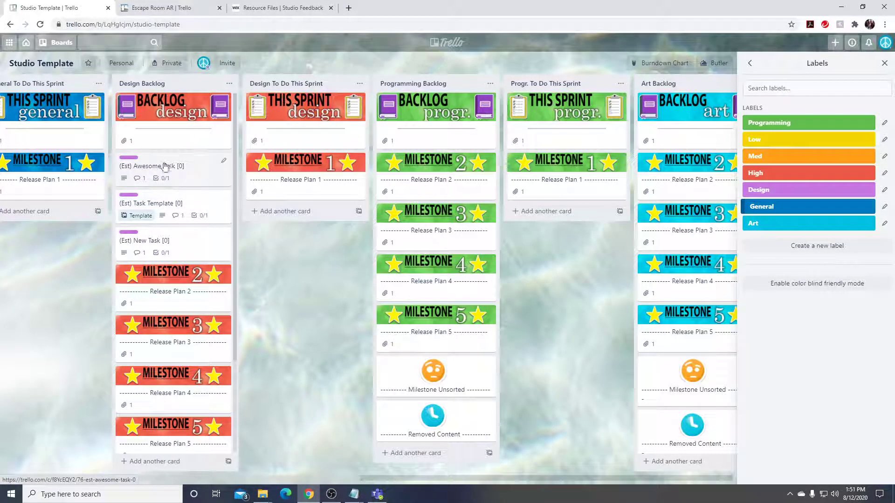
{"action": "left_click_drag", "start_coordinate": [180, 169], "coordinate": [186, 252]}
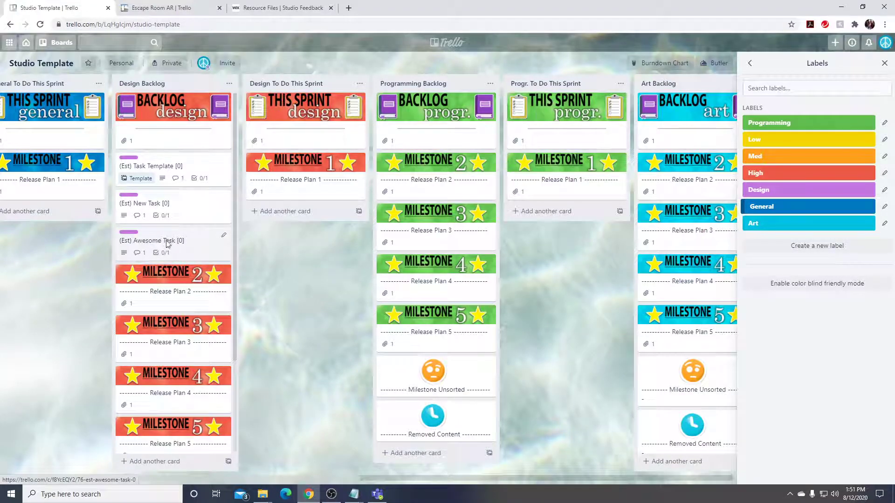
Step: Replace the estimate placeholder in the Awesome Task card's title so it reads "(5) Awesome Task [0]"
{"action": "left_click", "coordinate": [168, 240]}
{"action": "left_click_drag", "start_coordinate": [296, 72], "coordinate": [308, 71]}
{"action": "type", "text": "5"}
Step: Delete the sample heading and bullet list from the Awesome Task card's description
{"action": "left_click", "coordinate": [399, 194]}
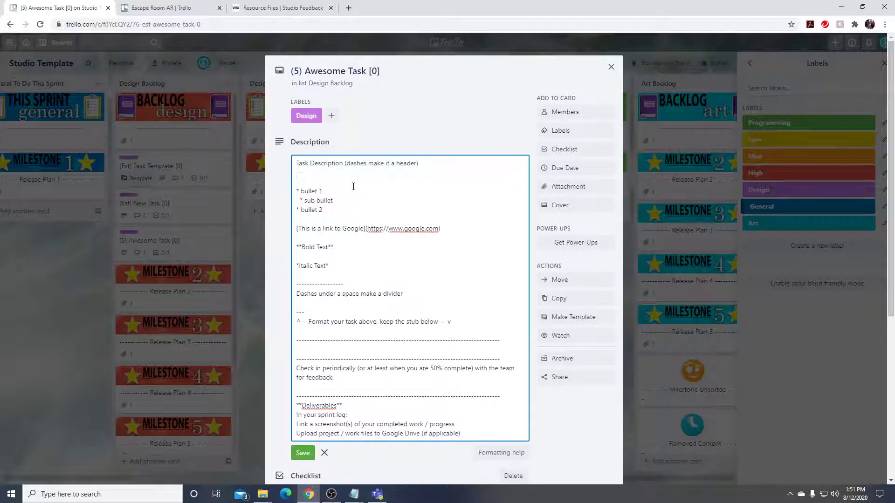
{"action": "left_click_drag", "start_coordinate": [329, 216], "coordinate": [252, 152]}
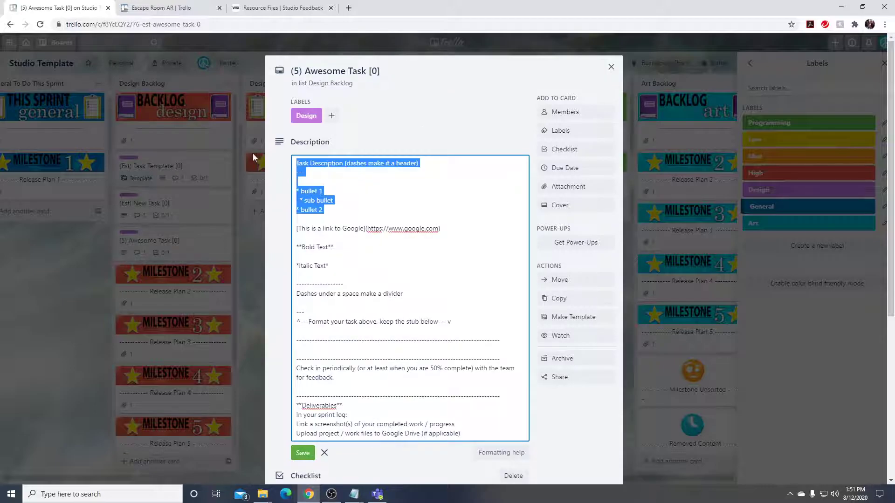
{"action": "key", "text": "BackSpace"}
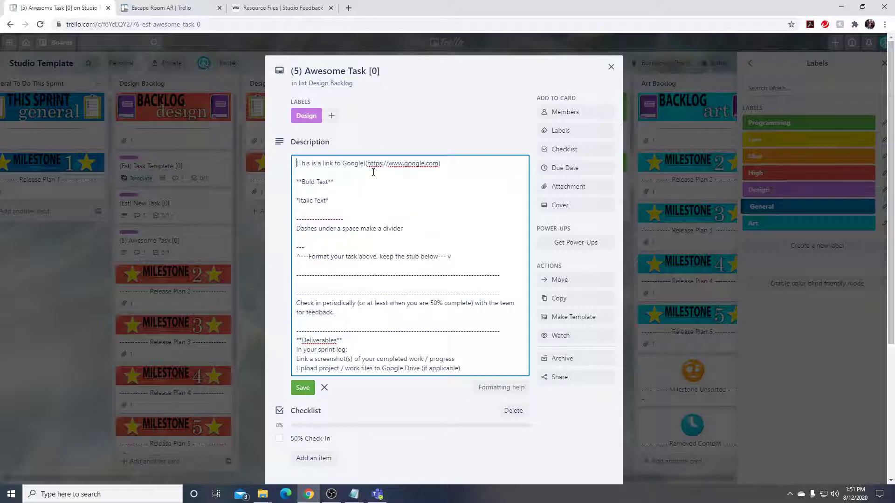
Step: Replace the bold sample text in the description with "You are awesome." and delete the italic sample line
{"action": "left_click_drag", "start_coordinate": [302, 182], "coordinate": [327, 181]}
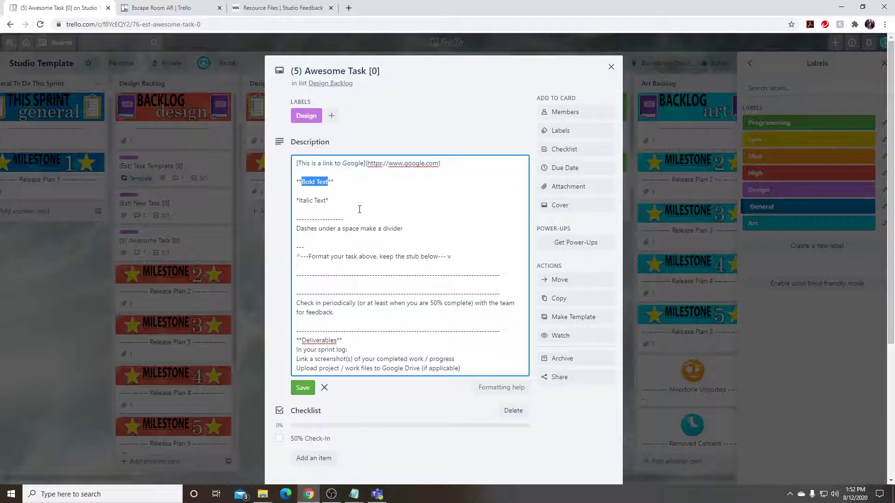
{"action": "type", "text": "You are awesom"}
{"action": "left_click_drag", "start_coordinate": [359, 210], "coordinate": [278, 195]}
{"action": "key", "text": "Delete"}
{"action": "key", "text": "Delete"}
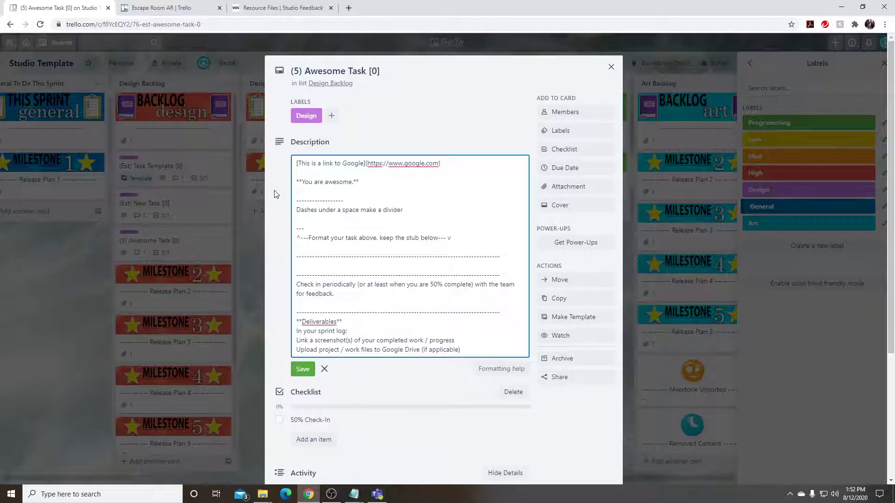
Step: Delete the sample divider text and the format-above note from the Awesome Task card's description and save it
{"action": "left_click_drag", "start_coordinate": [297, 197], "coordinate": [520, 263]}
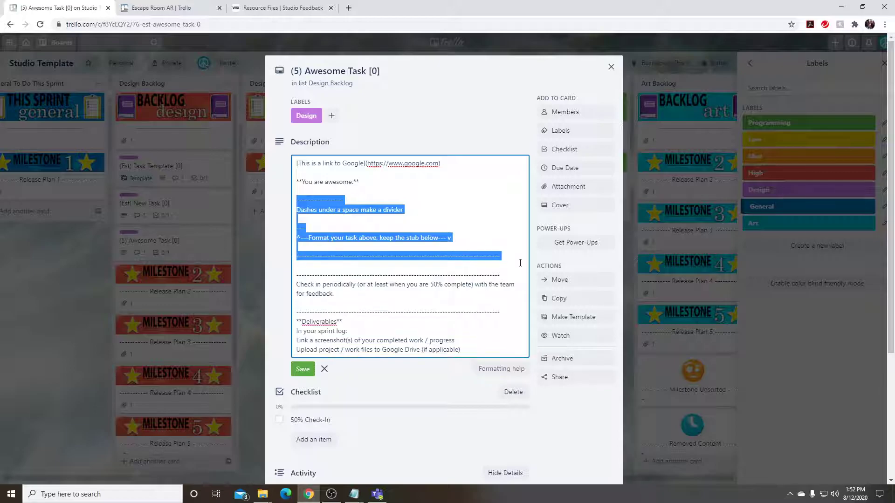
{"action": "key", "text": "Delete"}
{"action": "key", "text": "Delete"}
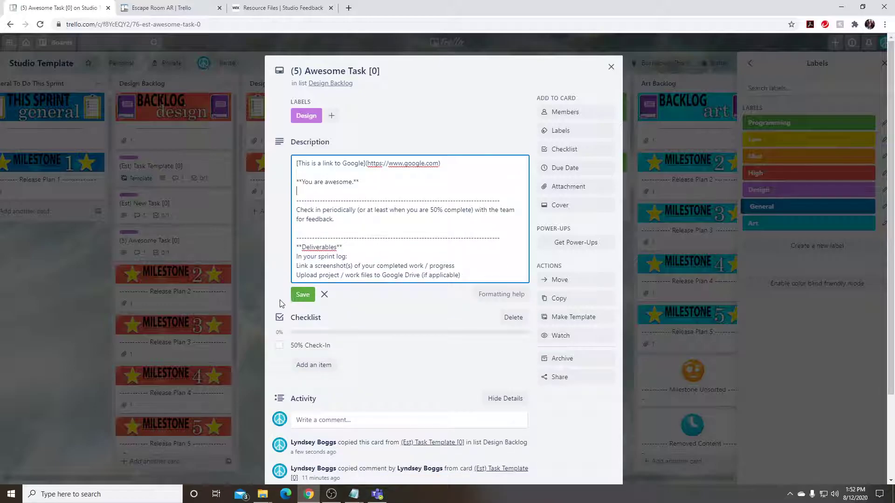
{"action": "left_click", "coordinate": [299, 296]}
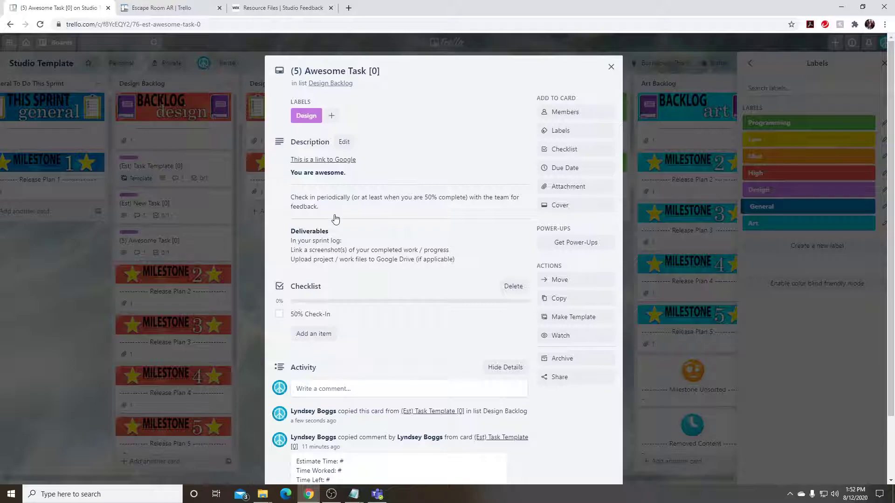
Step: Review the time-tracking comment copied from the template in the Awesome Task card's activity, and close the card
{"action": "scroll", "coordinate": [419, 321], "scroll_direction": "down", "scroll_amount": 2}
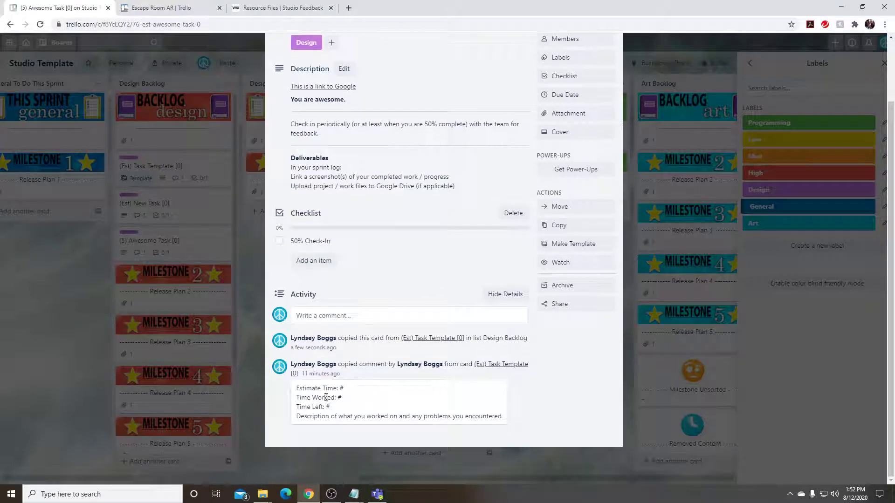
{"action": "left_click_drag", "start_coordinate": [298, 388], "coordinate": [514, 425]}
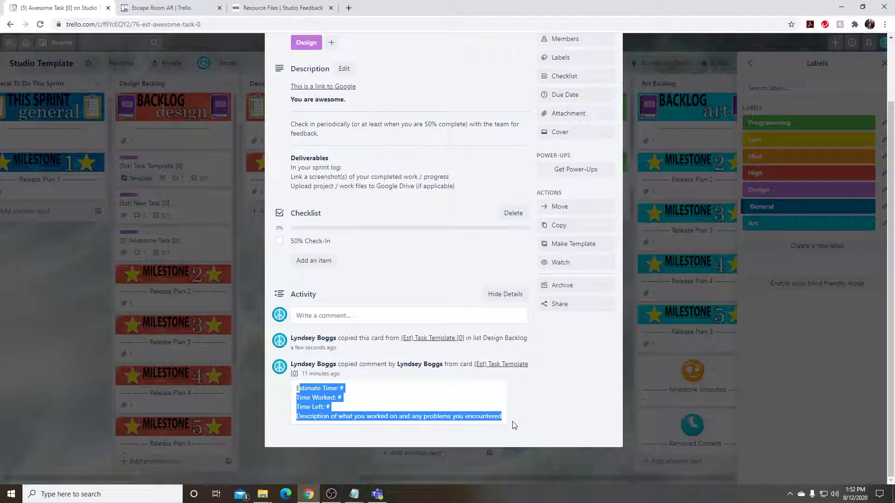
{"action": "left_click", "coordinate": [410, 412]}
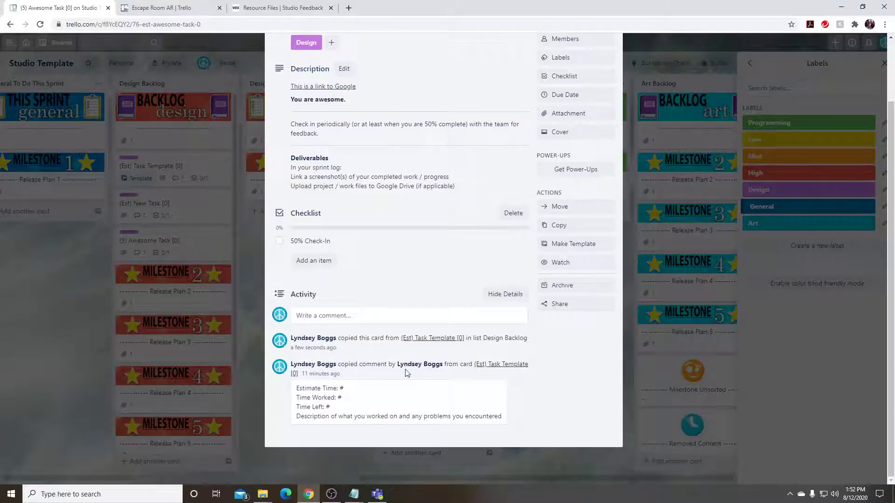
{"action": "scroll", "coordinate": [403, 380], "scroll_direction": "up", "scroll_amount": 2}
{"action": "scroll", "coordinate": [397, 380], "scroll_direction": "down", "scroll_amount": 1}
{"action": "scroll", "coordinate": [373, 335], "scroll_direction": "up", "scroll_amount": 1}
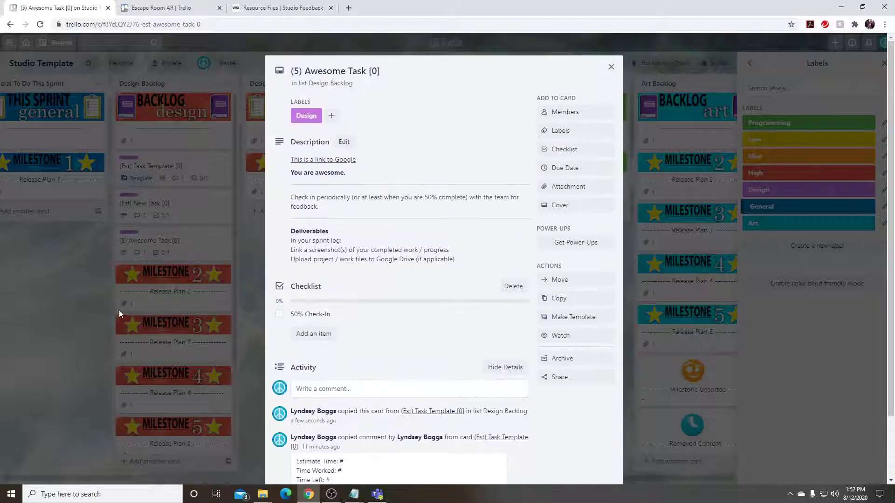
{"action": "left_click", "coordinate": [119, 310]}
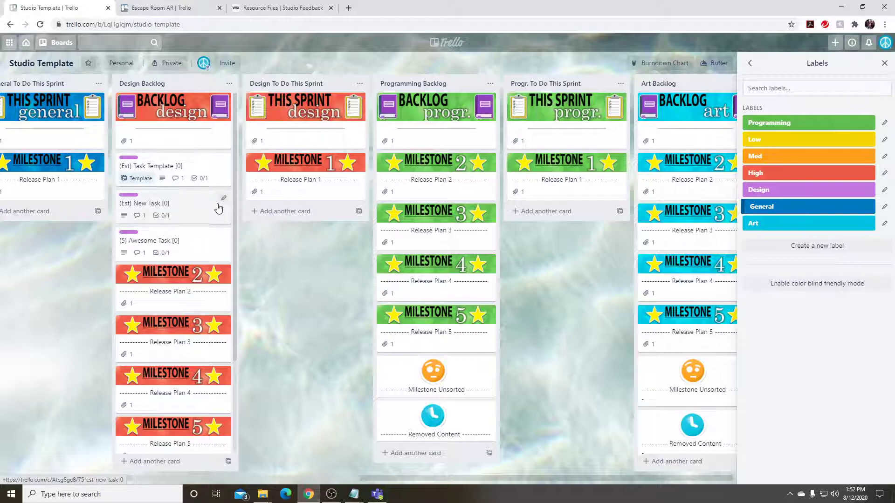
Step: Switch to the Notepad notes and check the video's topic list against what has been covered
{"action": "left_click", "coordinate": [193, 214]}
{"action": "left_click", "coordinate": [192, 212]}
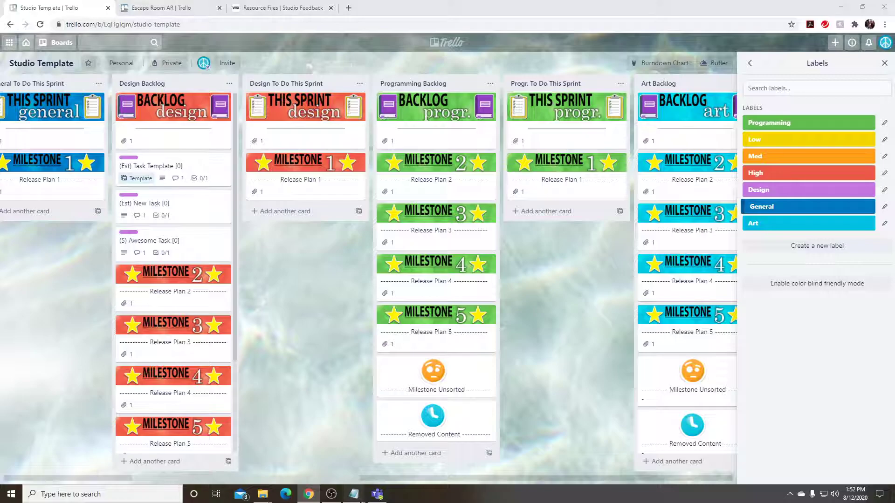
{"action": "mouse_move", "coordinate": [354, 494]}
{"action": "left_click", "coordinate": [360, 461]}
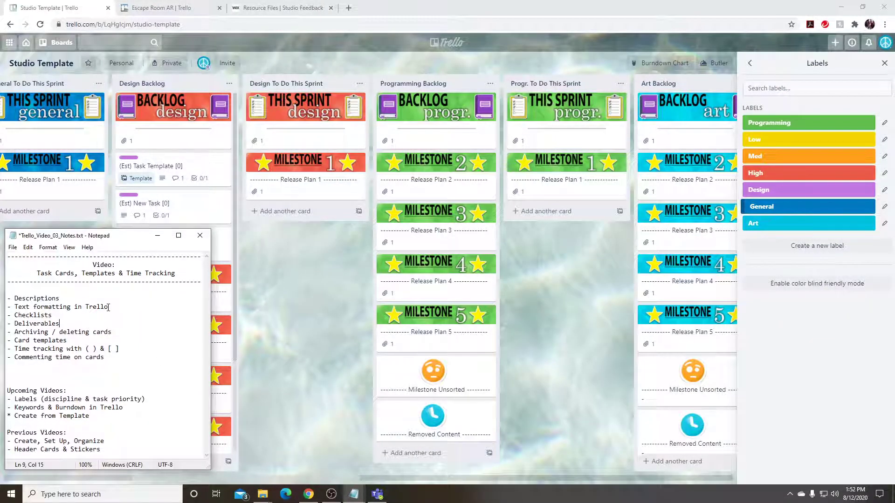
{"action": "left_click", "coordinate": [56, 316]}
{"action": "left_click", "coordinate": [46, 332]}
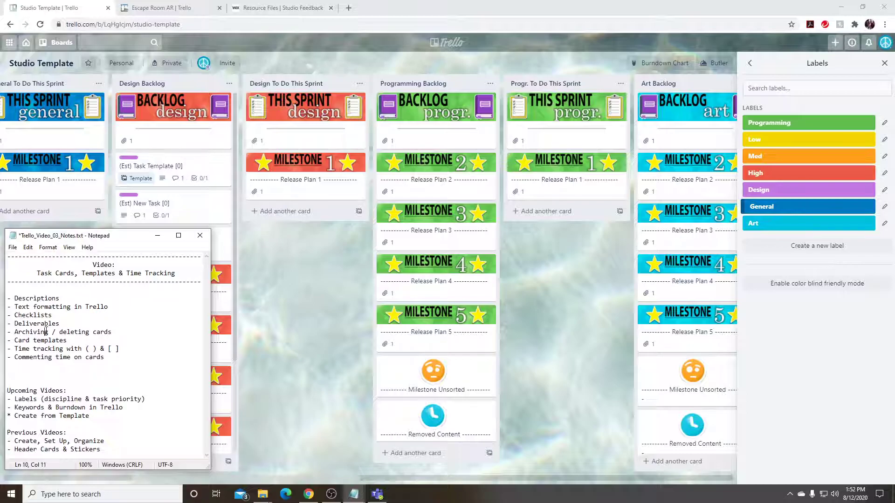
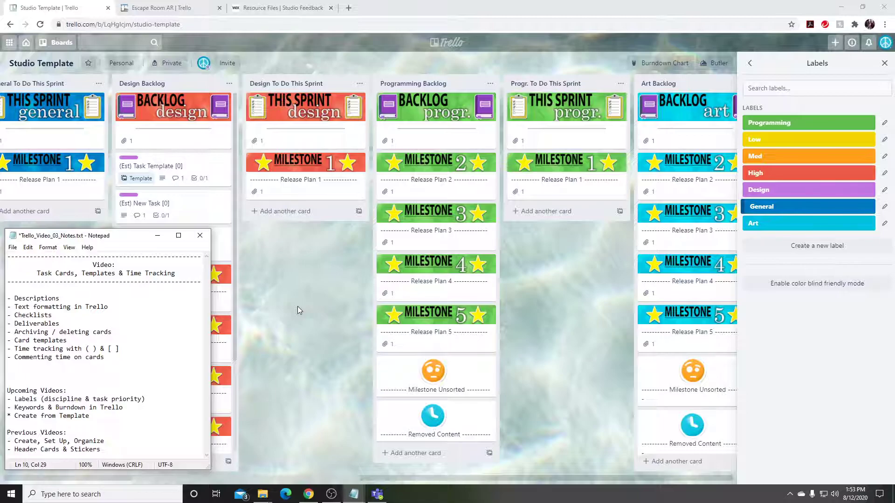
Step: Return to the Trello board and archive the "(Est) New Task [0]" card in the Design Backlog list
{"action": "left_click", "coordinate": [272, 289]}
{"action": "left_click", "coordinate": [200, 208]}
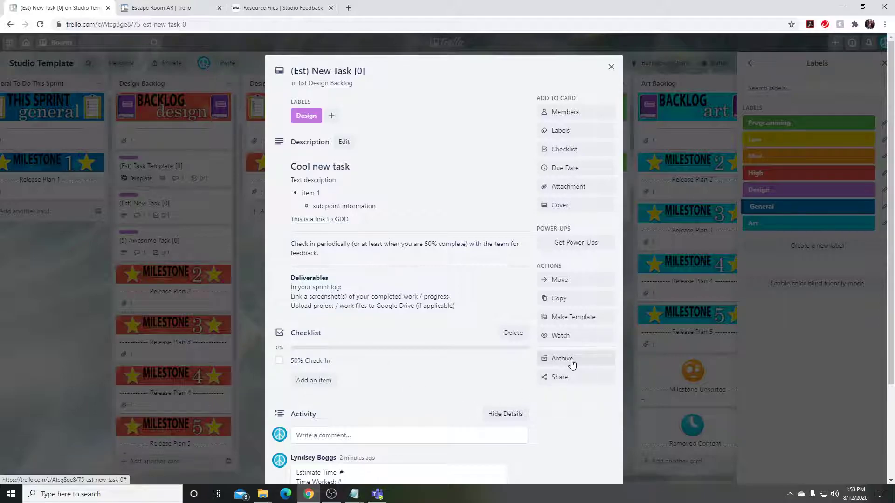
{"action": "left_click", "coordinate": [105, 319]}
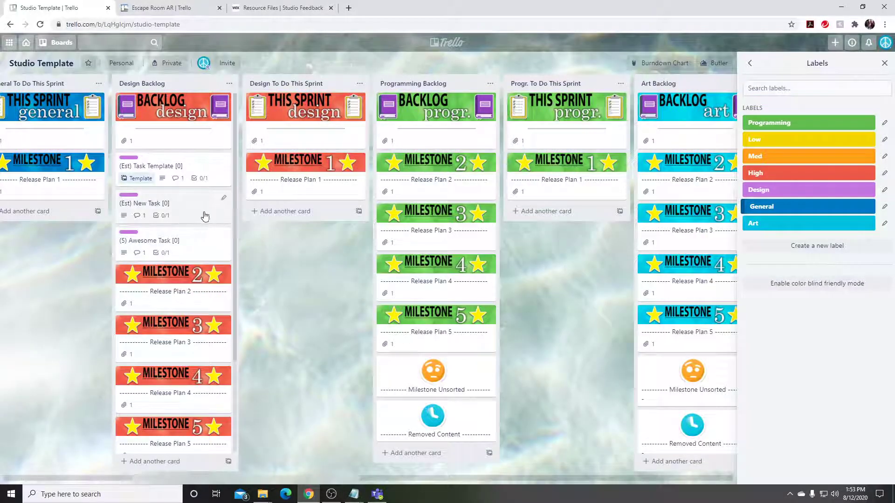
{"action": "left_click", "coordinate": [226, 199]}
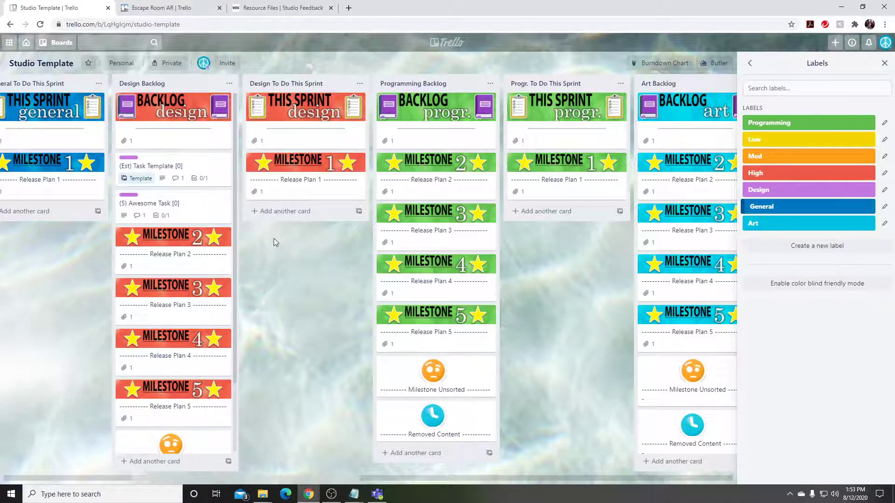
Step: Archive the "(5) Awesome Task [0]" card in the Design Backlog list and permanently delete it
{"action": "left_click_drag", "start_coordinate": [278, 259], "coordinate": [304, 292]}
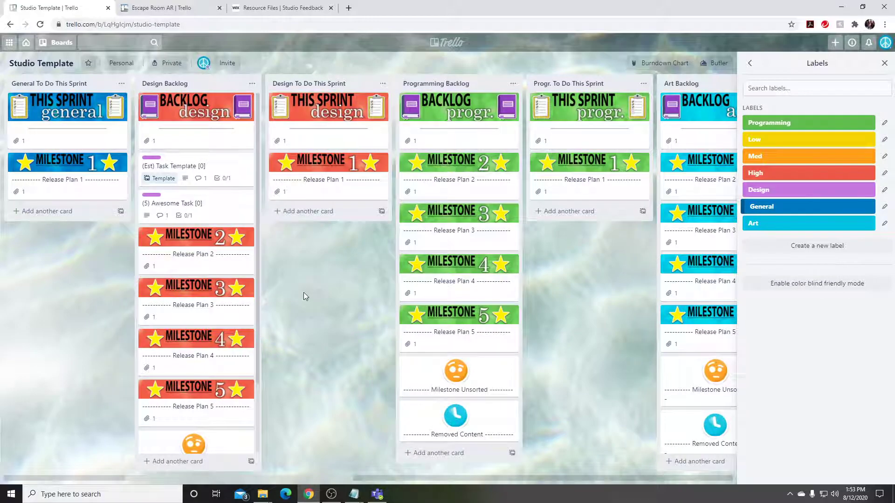
{"action": "left_click", "coordinate": [213, 211]}
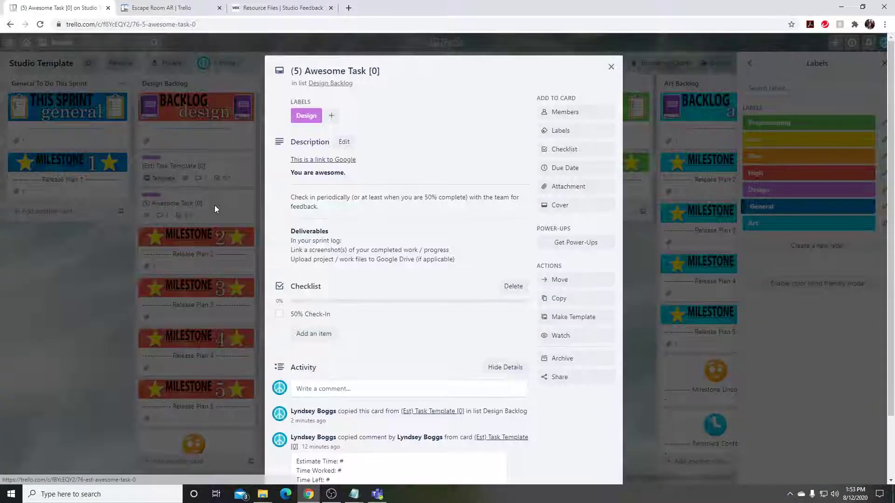
{"action": "left_click", "coordinate": [564, 359]}
{"action": "left_click", "coordinate": [569, 401]}
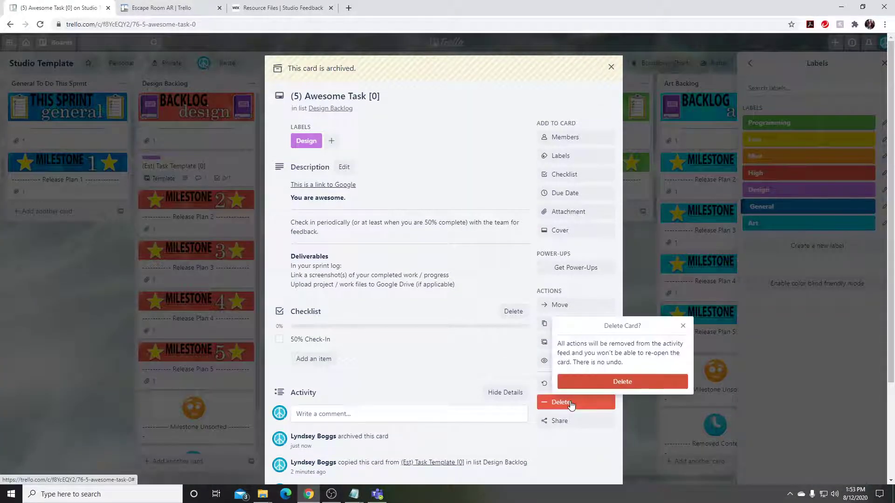
{"action": "left_click", "coordinate": [600, 379]}
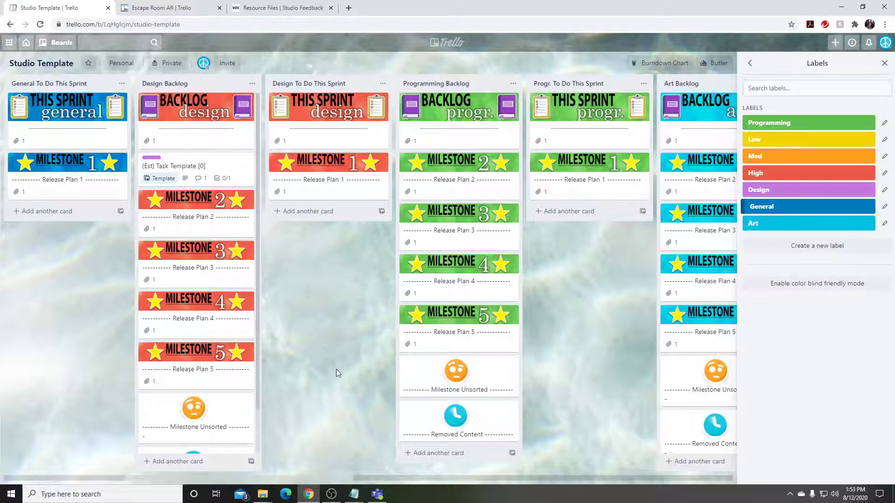
Step: Switch to the Notepad notes and review the items on time tracking and commenting time on cards
{"action": "left_click", "coordinate": [354, 495]}
{"action": "left_click", "coordinate": [381, 454]}
{"action": "left_click_drag", "start_coordinate": [52, 350], "coordinate": [112, 357]}
{"action": "left_click", "coordinate": [124, 348]}
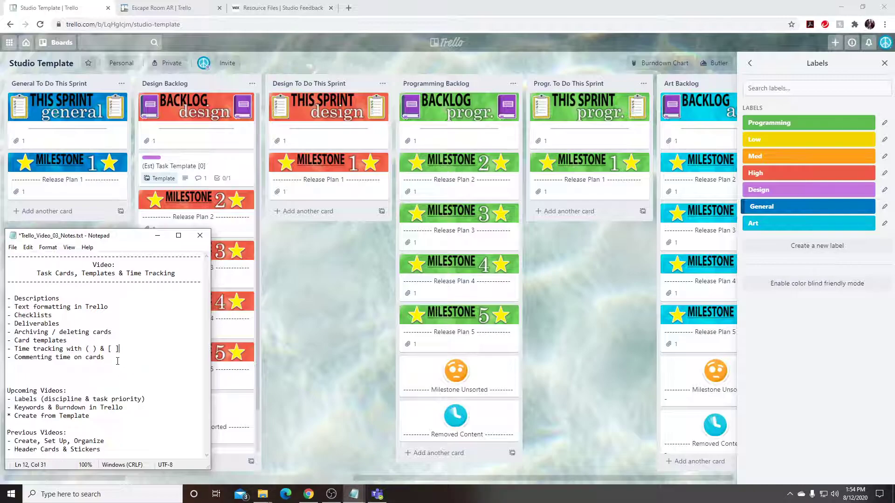
{"action": "left_click_drag", "start_coordinate": [18, 357], "coordinate": [123, 357]}
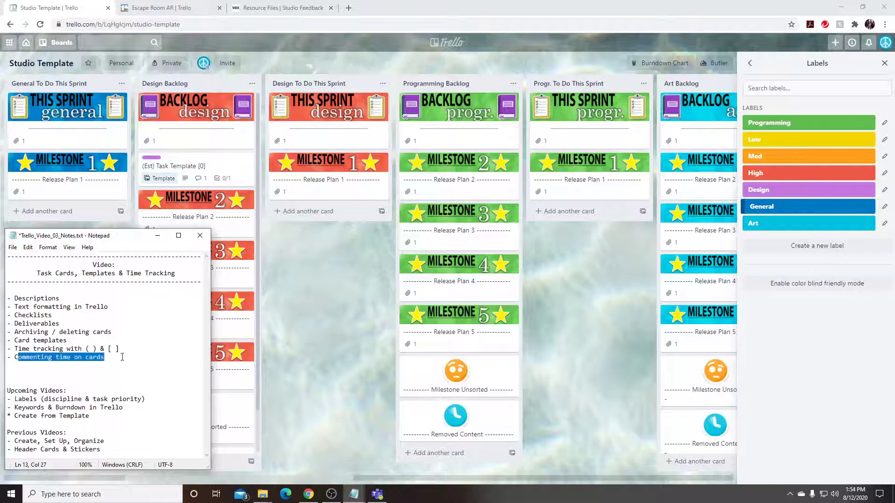
{"action": "left_click", "coordinate": [121, 354]}
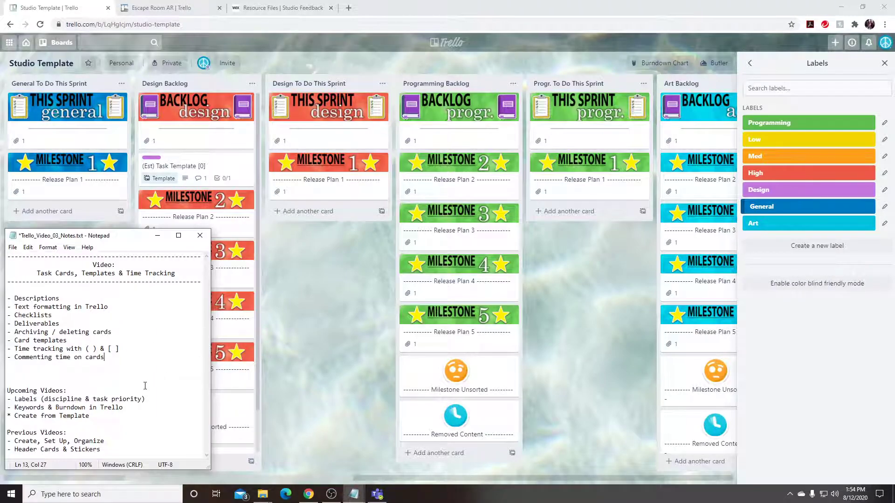
Step: Remove one blank line between the current topic list and the Upcoming Videos heading in the notes
{"action": "left_click_drag", "start_coordinate": [85, 349], "coordinate": [126, 348]}
{"action": "left_click", "coordinate": [59, 367]}
{"action": "left_click_drag", "start_coordinate": [82, 349], "coordinate": [120, 357]}
{"action": "left_click", "coordinate": [112, 355]}
{"action": "key", "text": "Delete"}
Step: Add ", Labels" to the end of the notes' title line and trim its leading spaces so it fits on one line
{"action": "left_click_drag", "start_coordinate": [22, 393], "coordinate": [162, 391]}
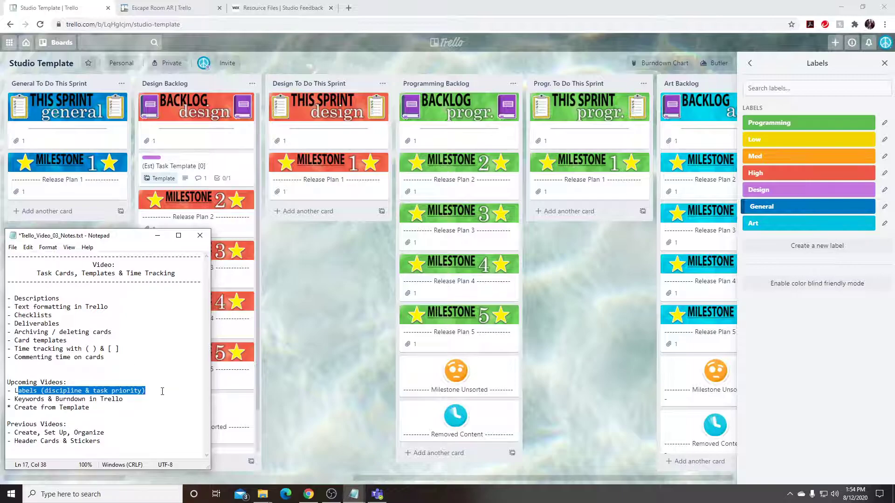
{"action": "left_click", "coordinate": [82, 273]}
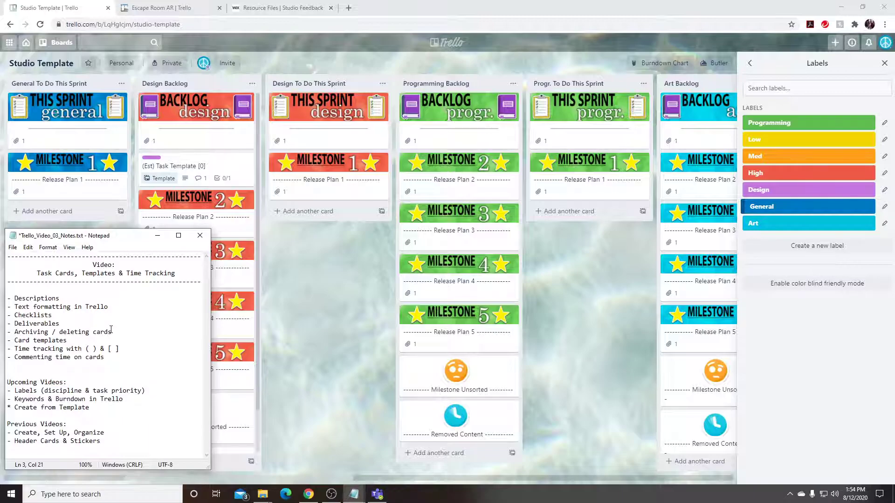
{"action": "left_click", "coordinate": [188, 275]}
{"action": "type", "text": ", Lable"}
{"action": "key", "text": "BackSpace"}
{"action": "key", "text": "BackSpace"}
{"action": "key", "text": "BackSpace"}
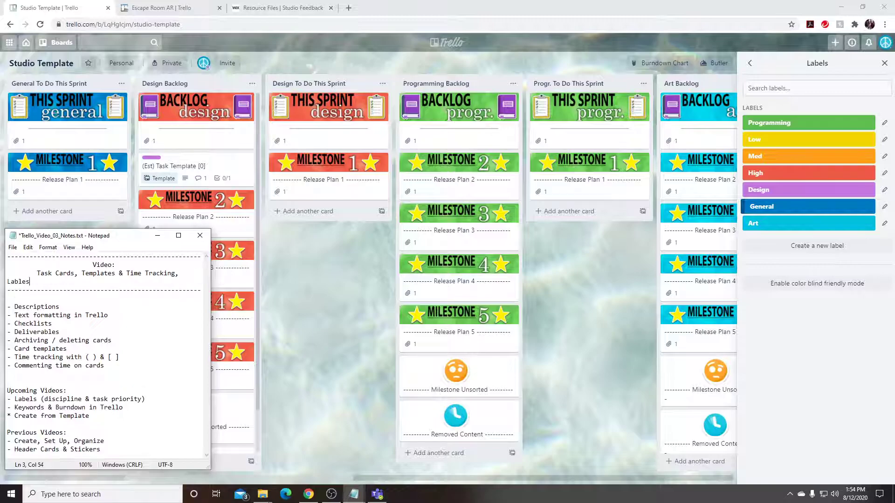
{"action": "type", "text": "bels"}
{"action": "key", "text": "Delete"}
{"action": "key", "text": "Delete"}
{"action": "key", "text": "BackSpace"}
{"action": "key", "text": "BackSpace"}
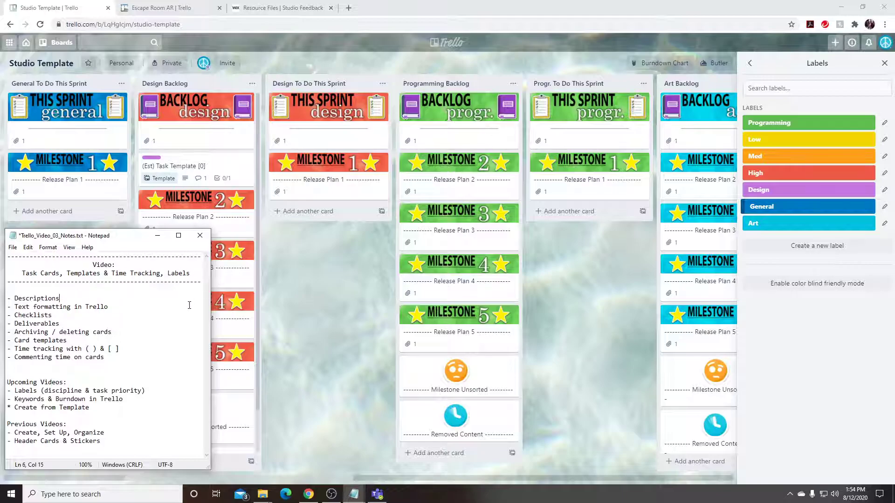
Step: Review the notes' upcoming topics on keywords, burndown and creating from a template, along with the time-tracking bracket notation
{"action": "left_click_drag", "start_coordinate": [15, 399], "coordinate": [126, 399]}
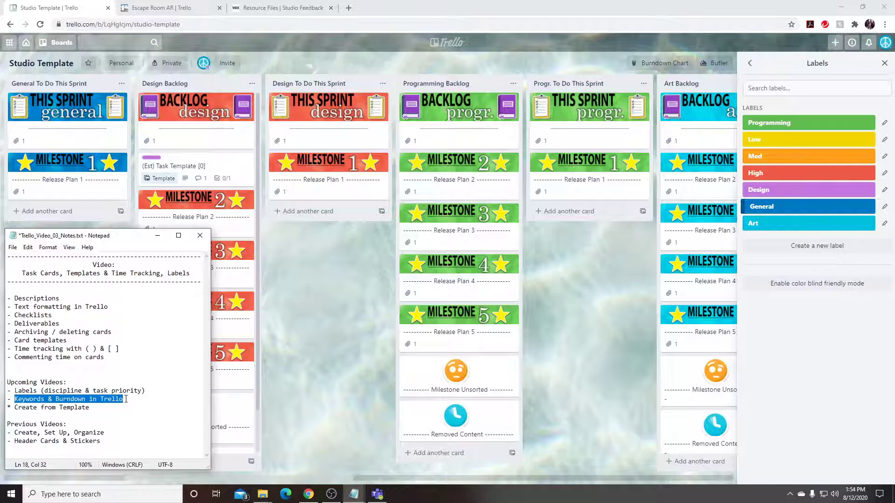
{"action": "left_click_drag", "start_coordinate": [85, 348], "coordinate": [124, 349]}
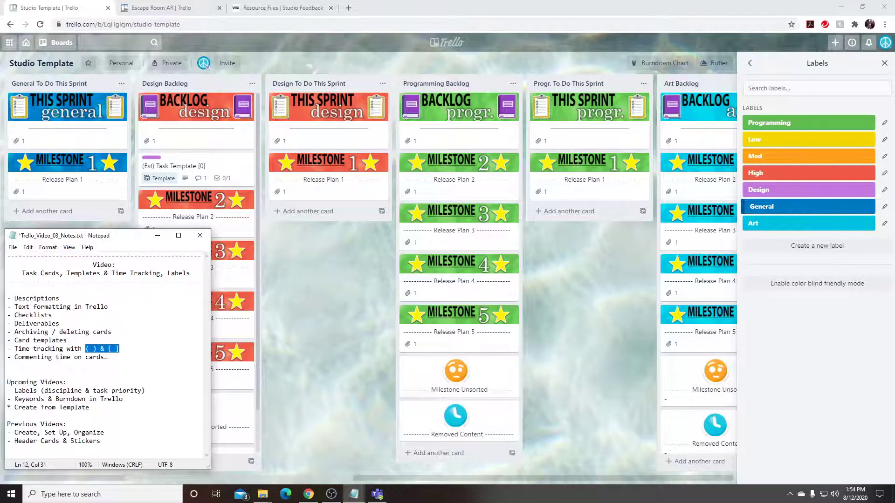
{"action": "left_click", "coordinate": [127, 399]}
{"action": "left_click_drag", "start_coordinate": [15, 407], "coordinate": [90, 408]}
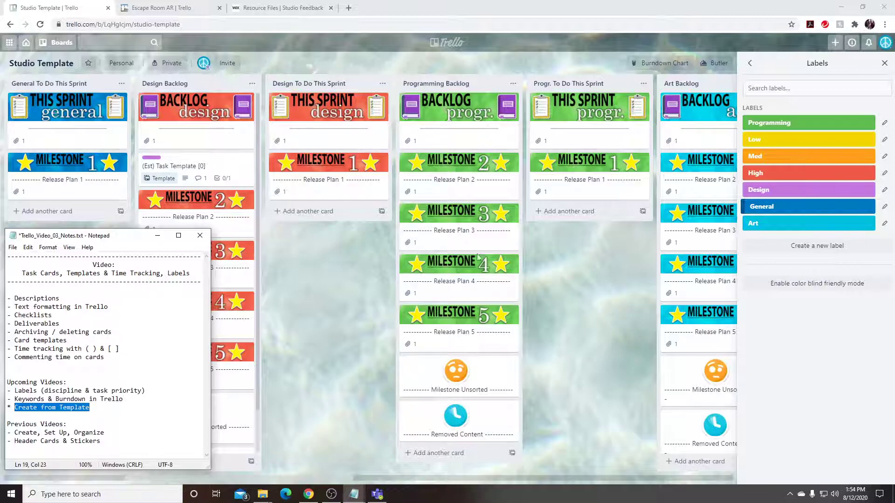
{"action": "left_click", "coordinate": [94, 408]}
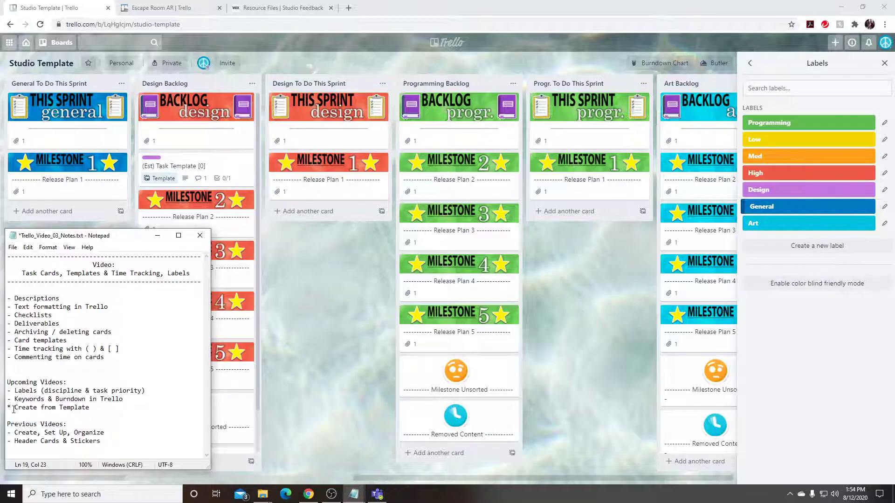
{"action": "left_click_drag", "start_coordinate": [14, 408], "coordinate": [90, 409]}
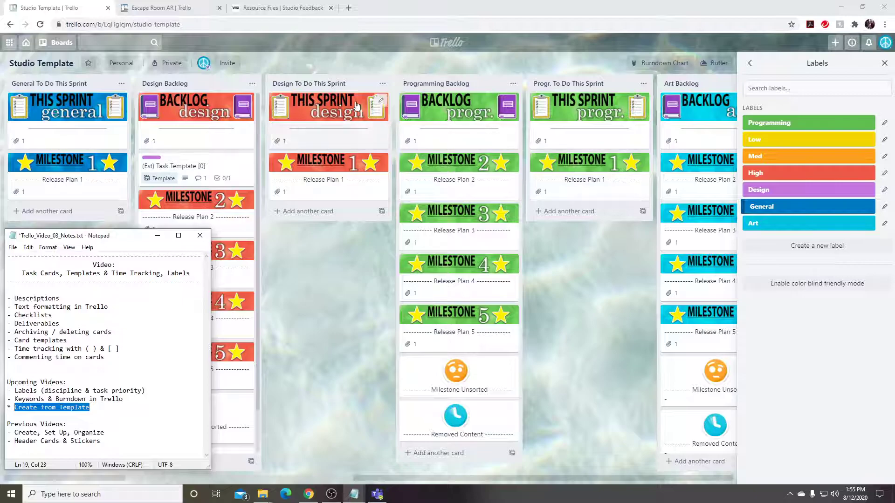
{"action": "left_click", "coordinate": [123, 406]}
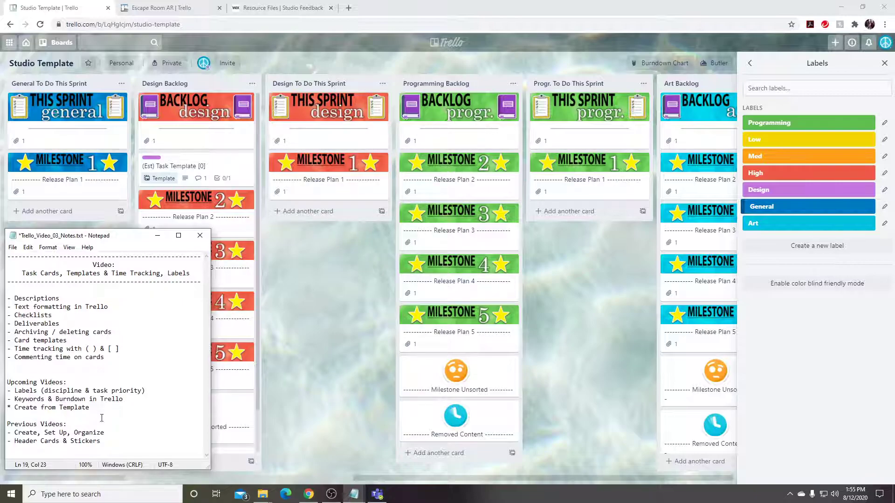
{"action": "left_click", "coordinate": [332, 495]}
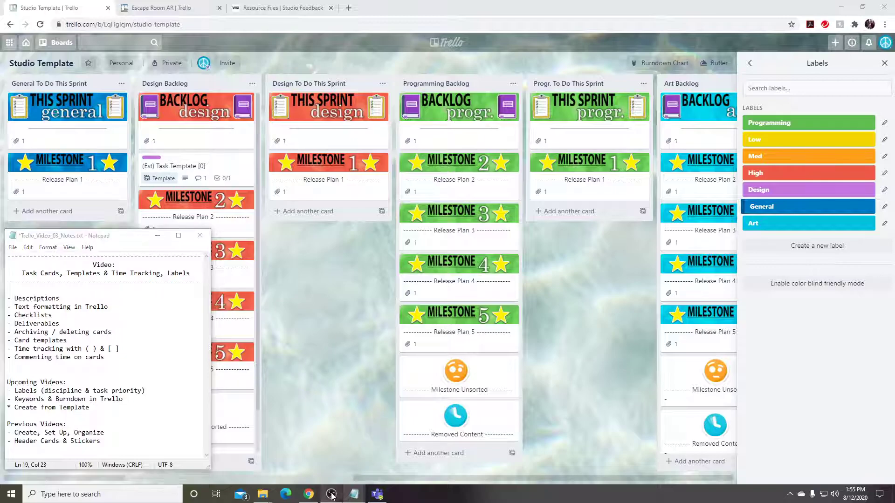